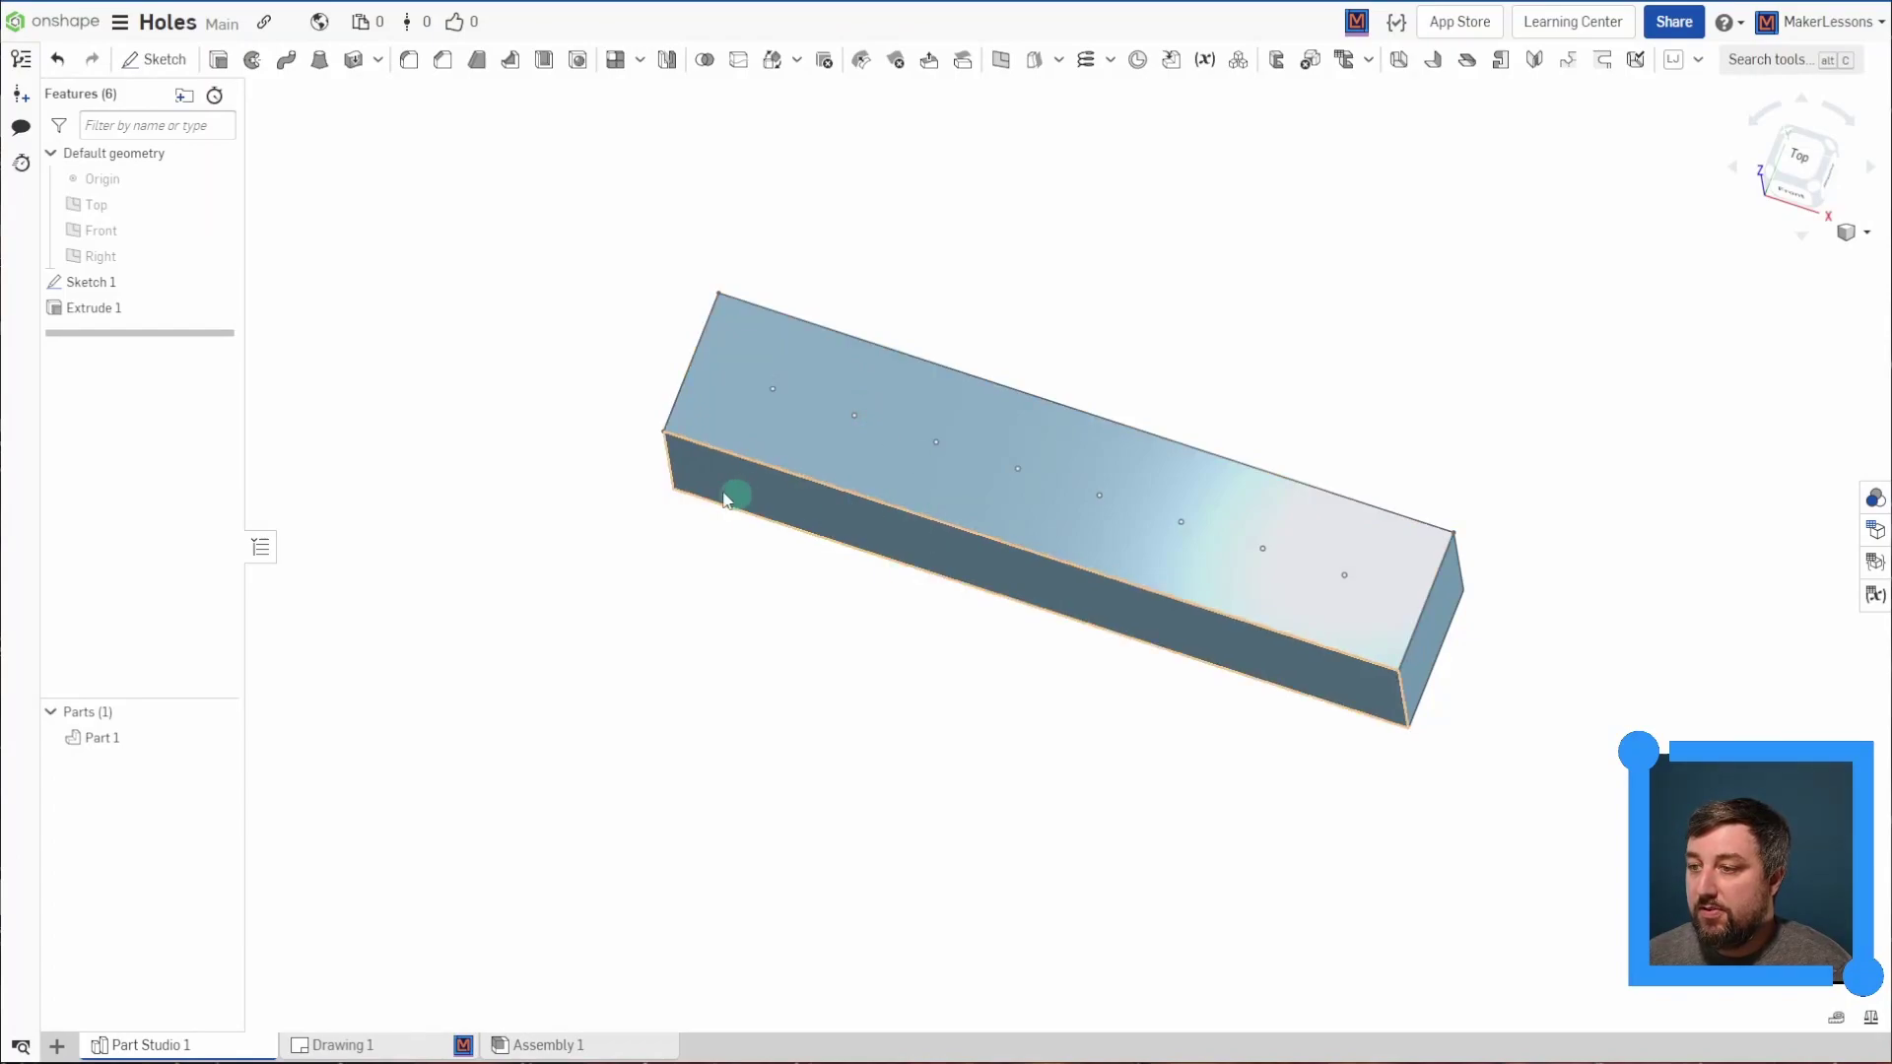
- Inspect the eight hole points in Sketch 1 on the block, then close the sketch
{"action": "double_click", "coordinate": [150, 283]}
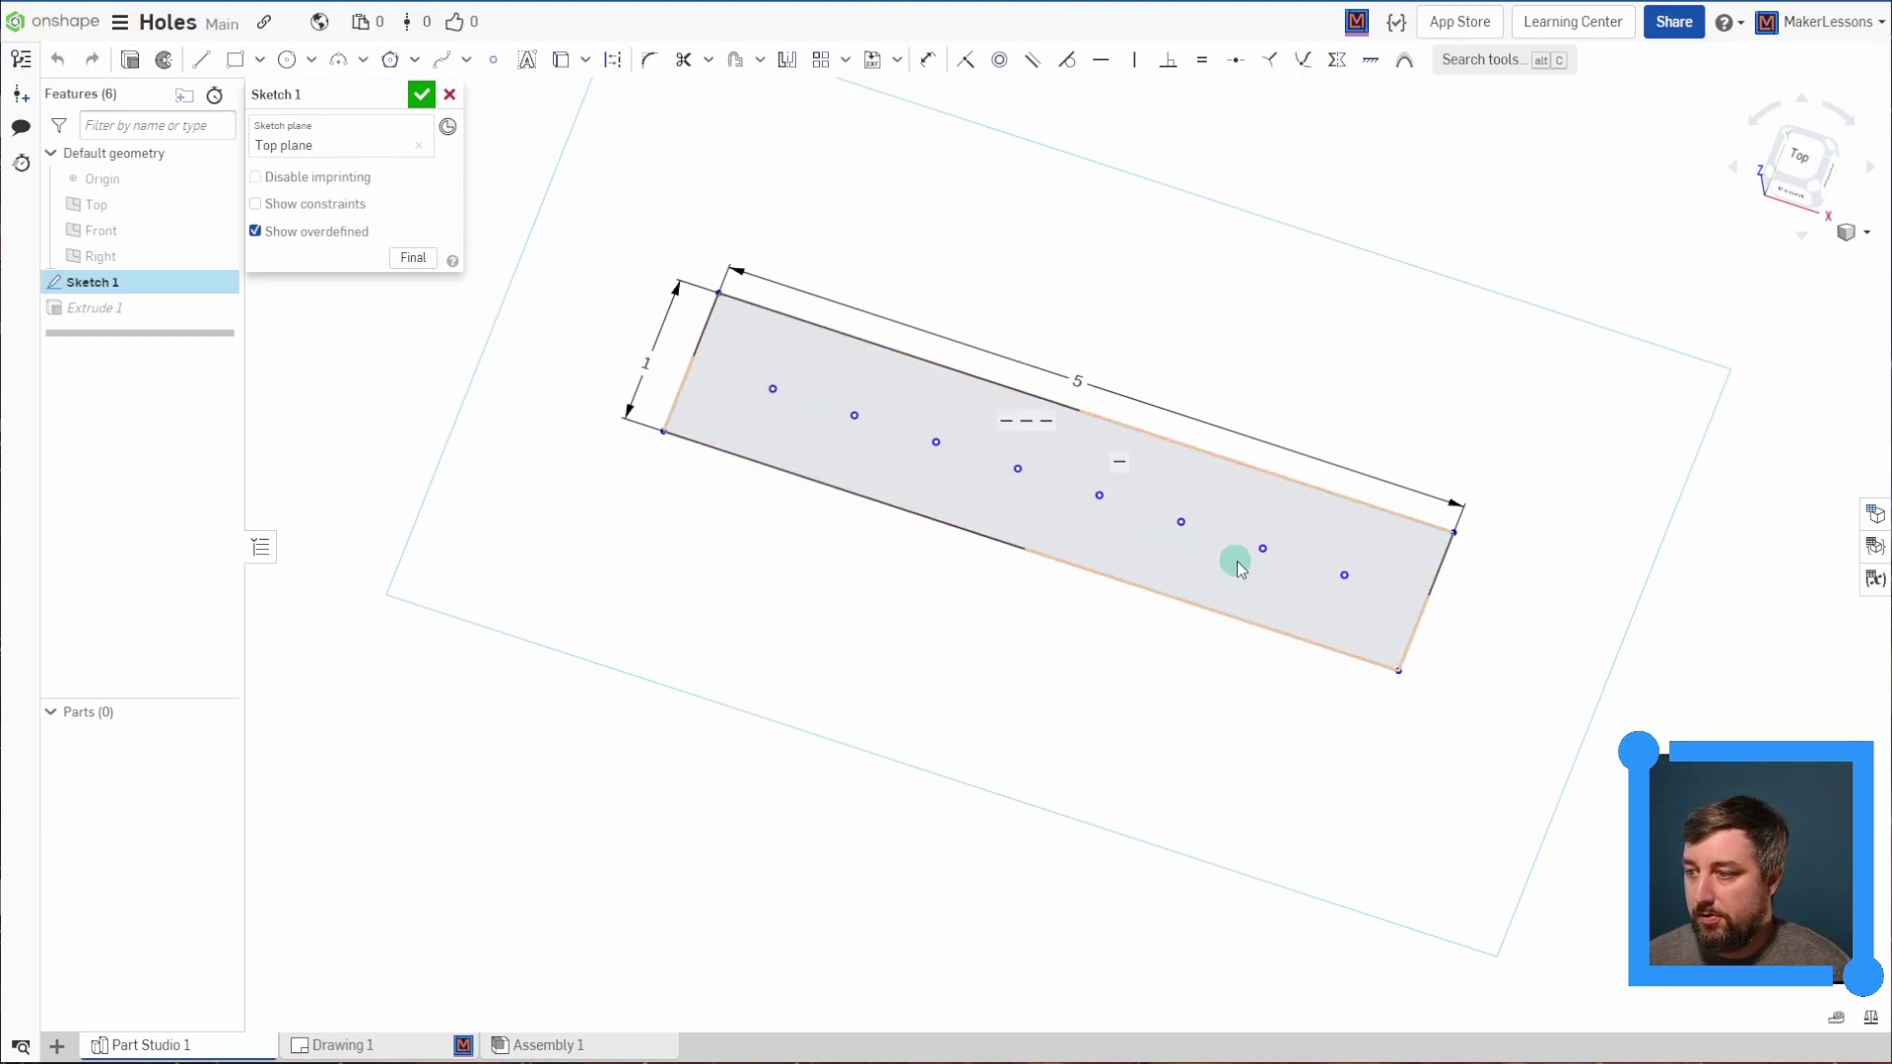
{"action": "left_click", "coordinate": [421, 94]}
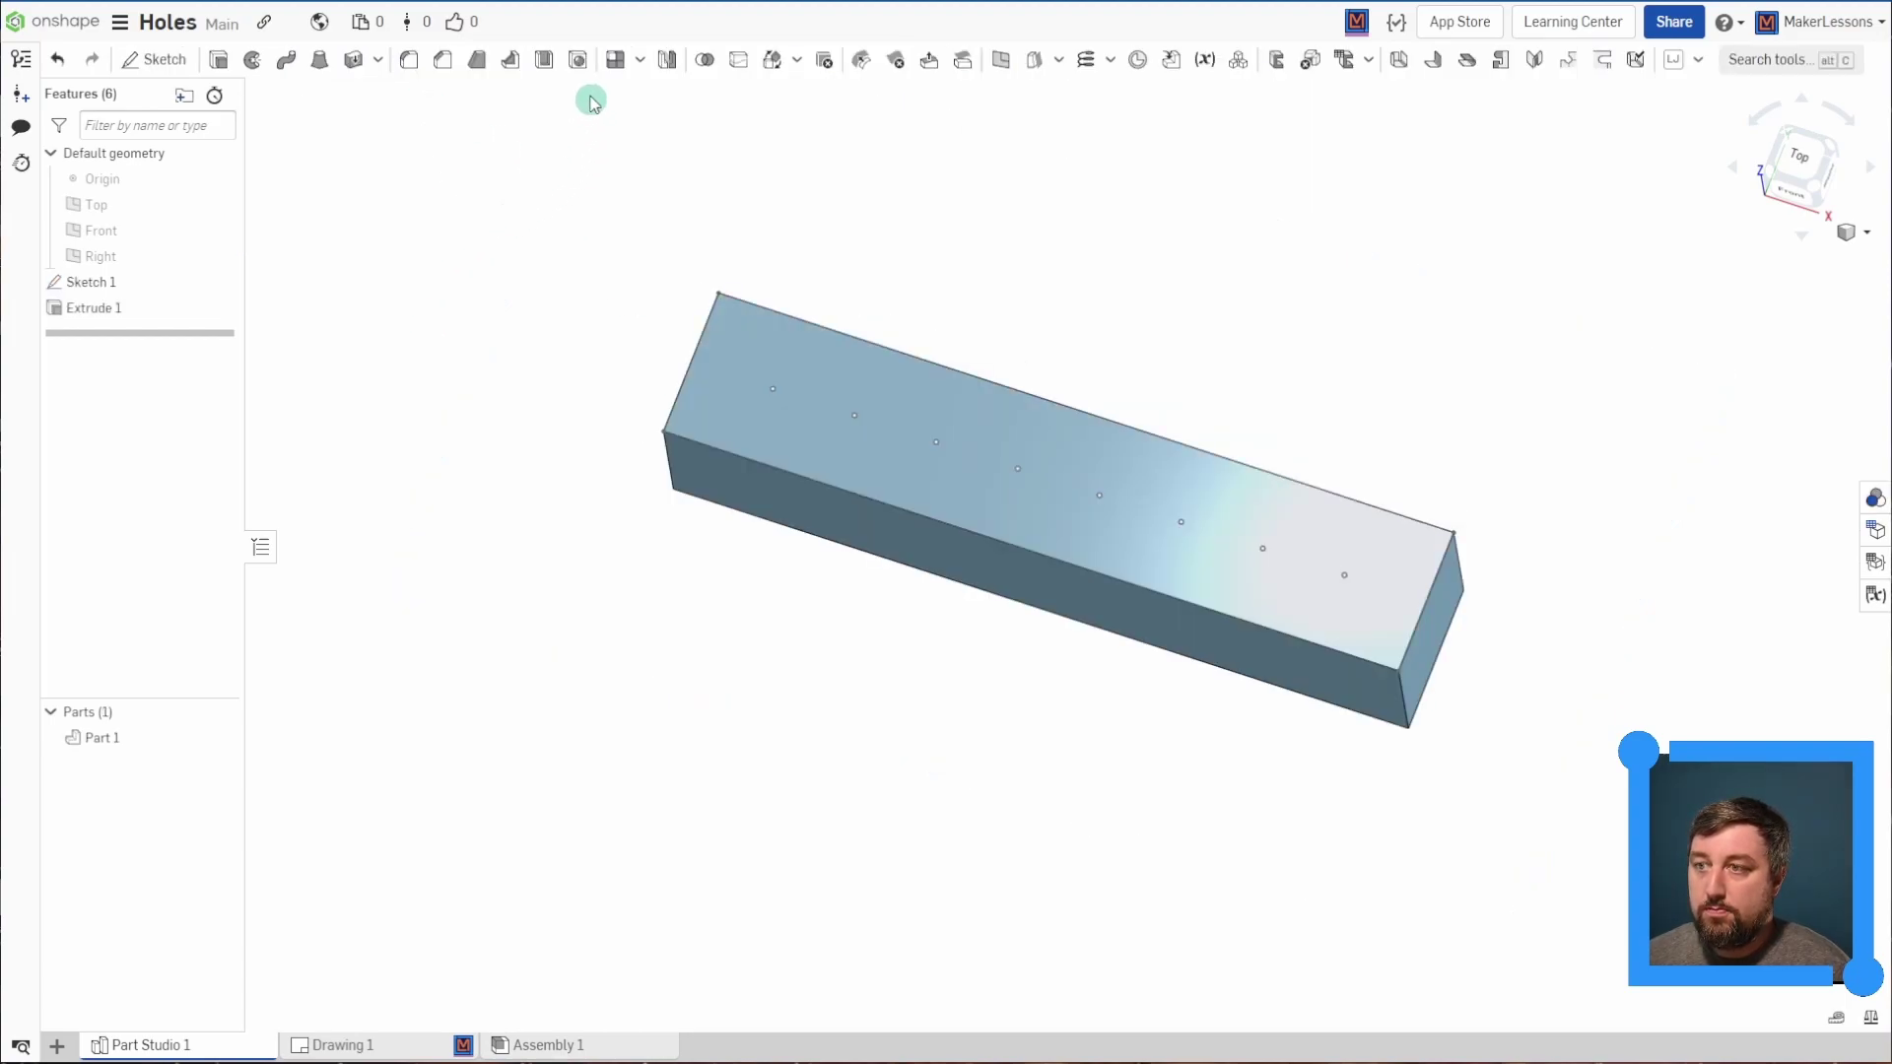
- Set up Hole 1 as a Simple hole, Custom standard, 0.25 in diameter
{"action": "left_click", "coordinate": [579, 61]}
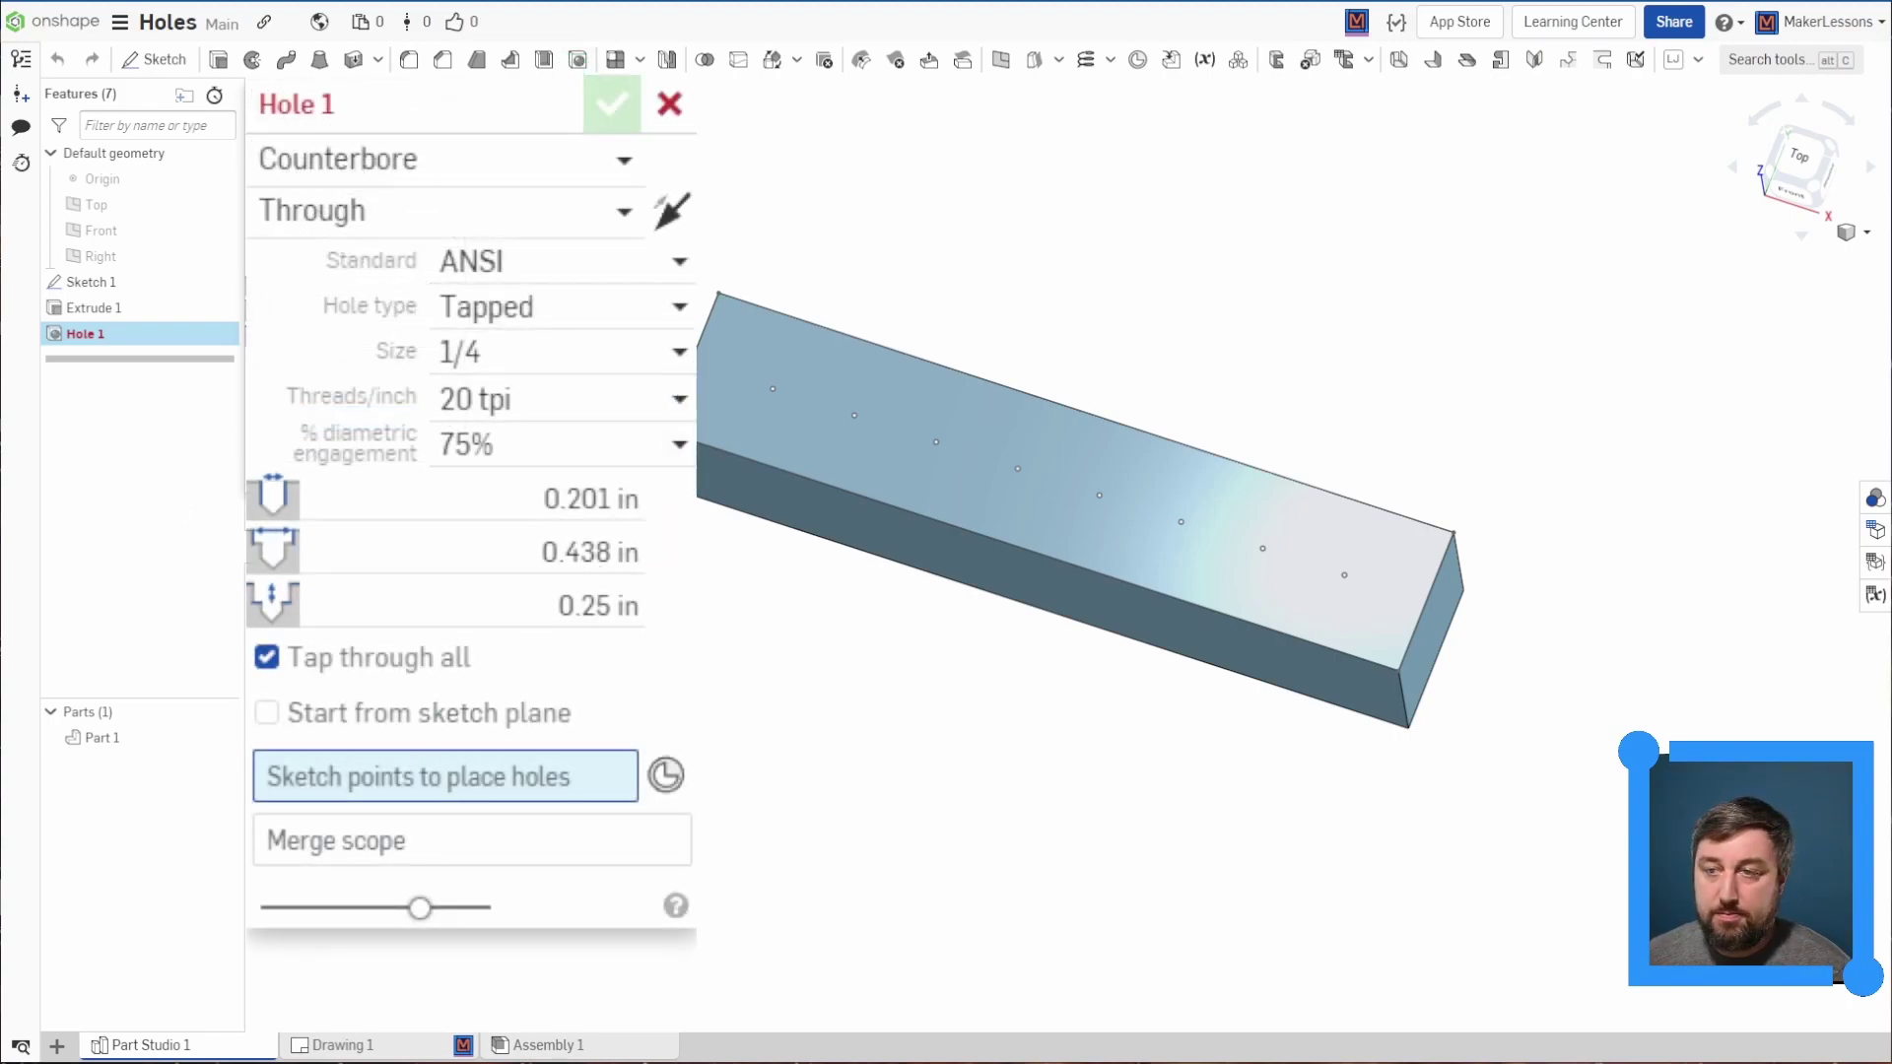
{"action": "left_click", "coordinate": [625, 164]}
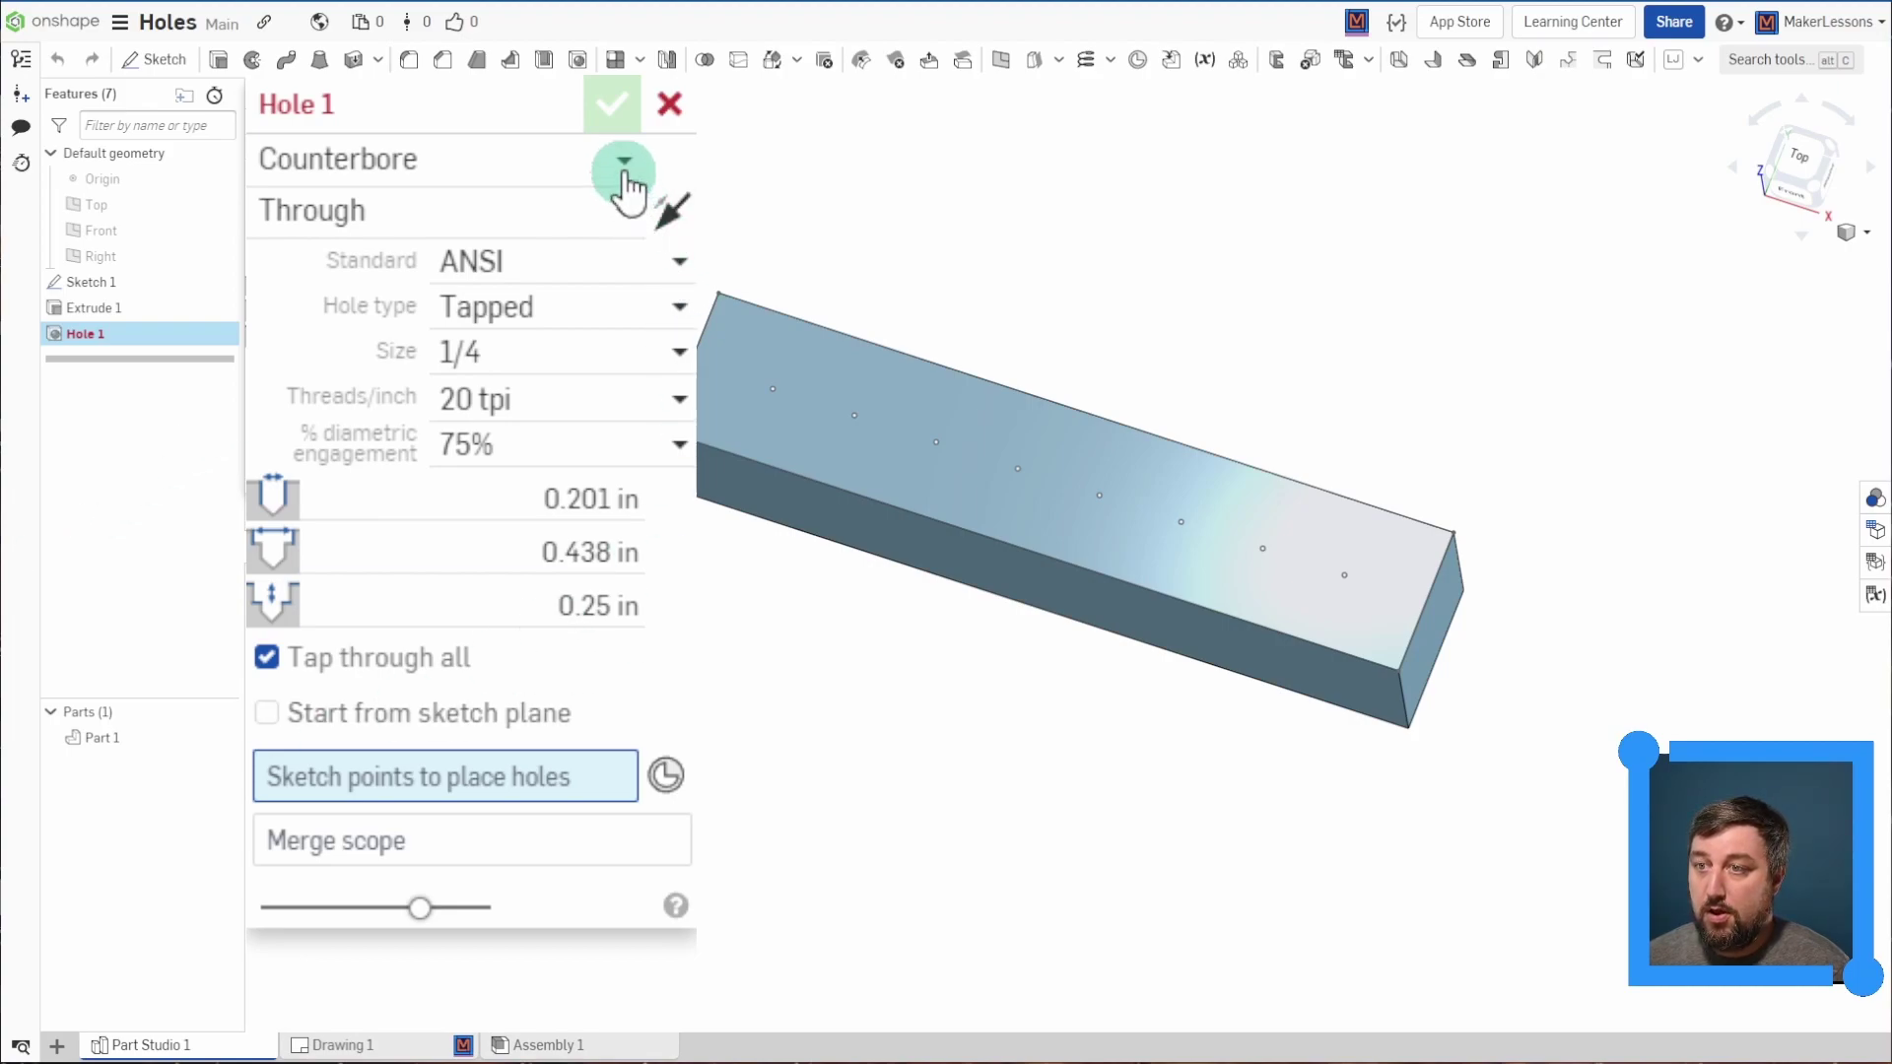
{"action": "left_click", "coordinate": [501, 224]}
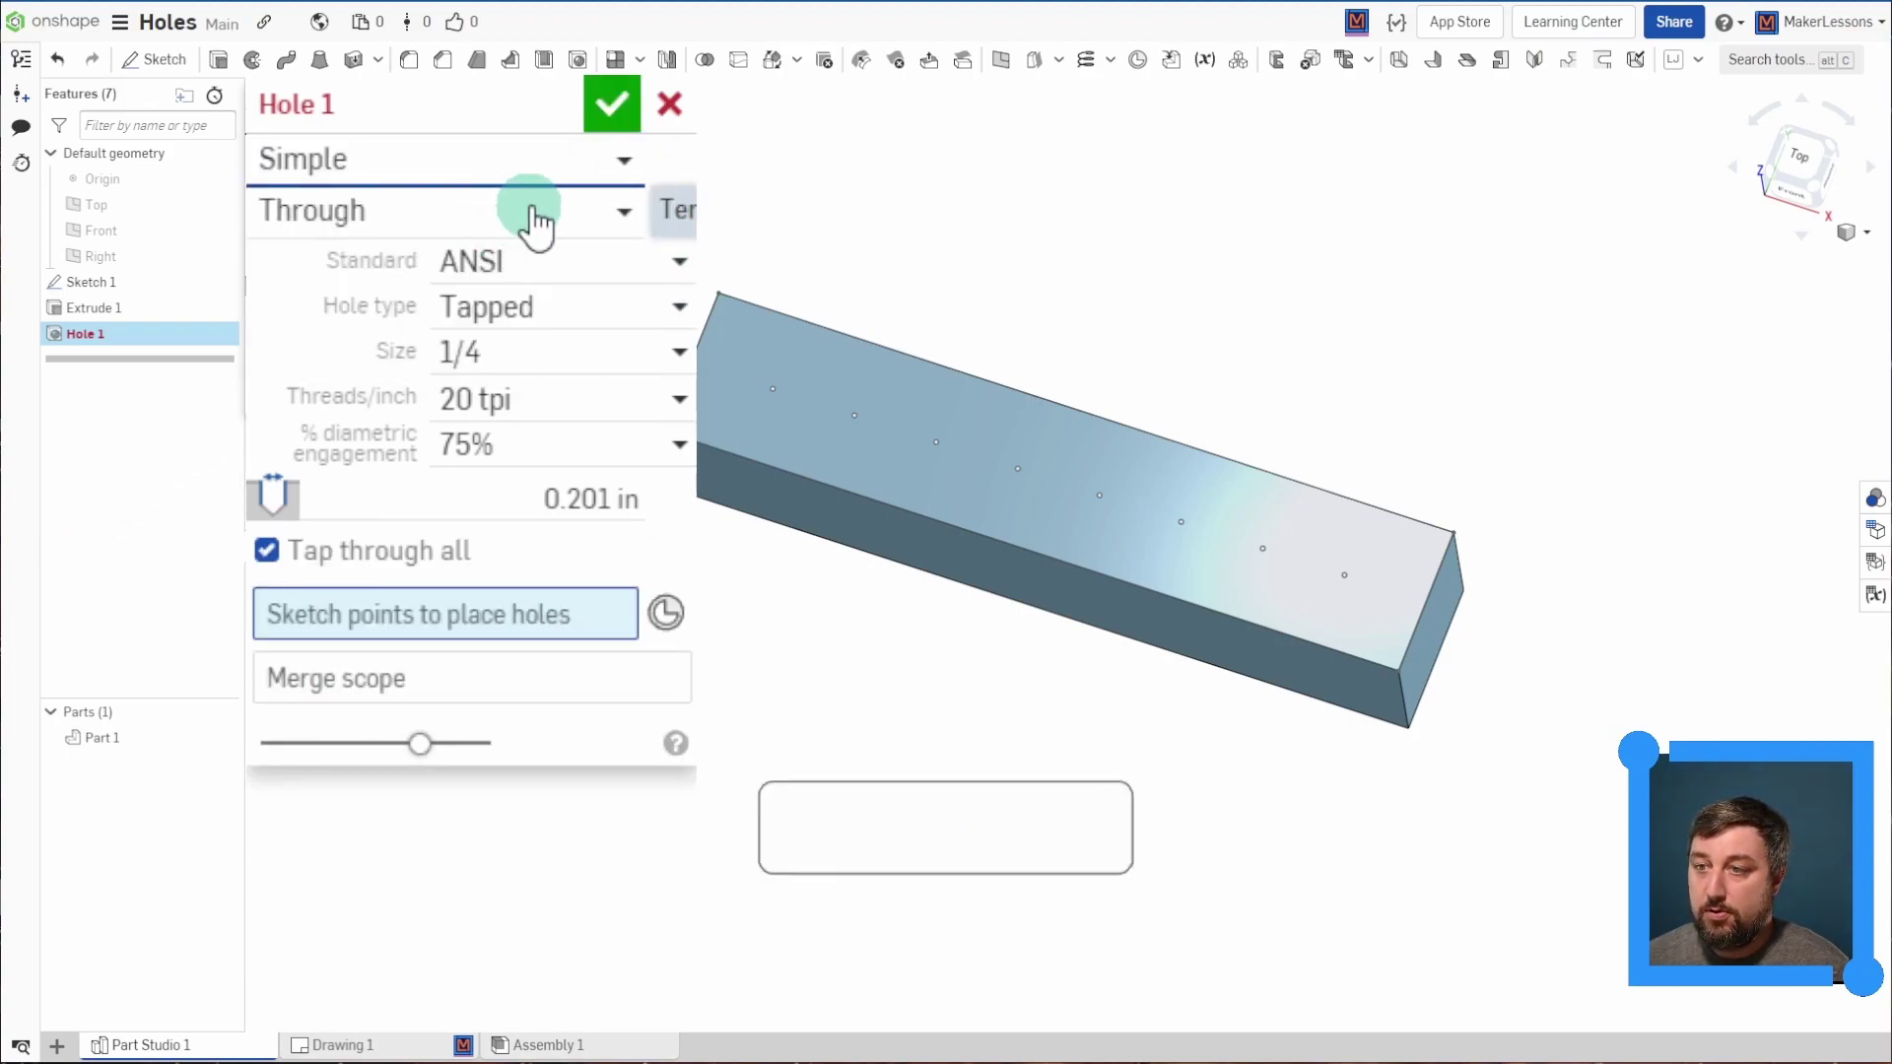
{"action": "left_click", "coordinate": [548, 268]}
{"action": "left_click", "coordinate": [532, 325]}
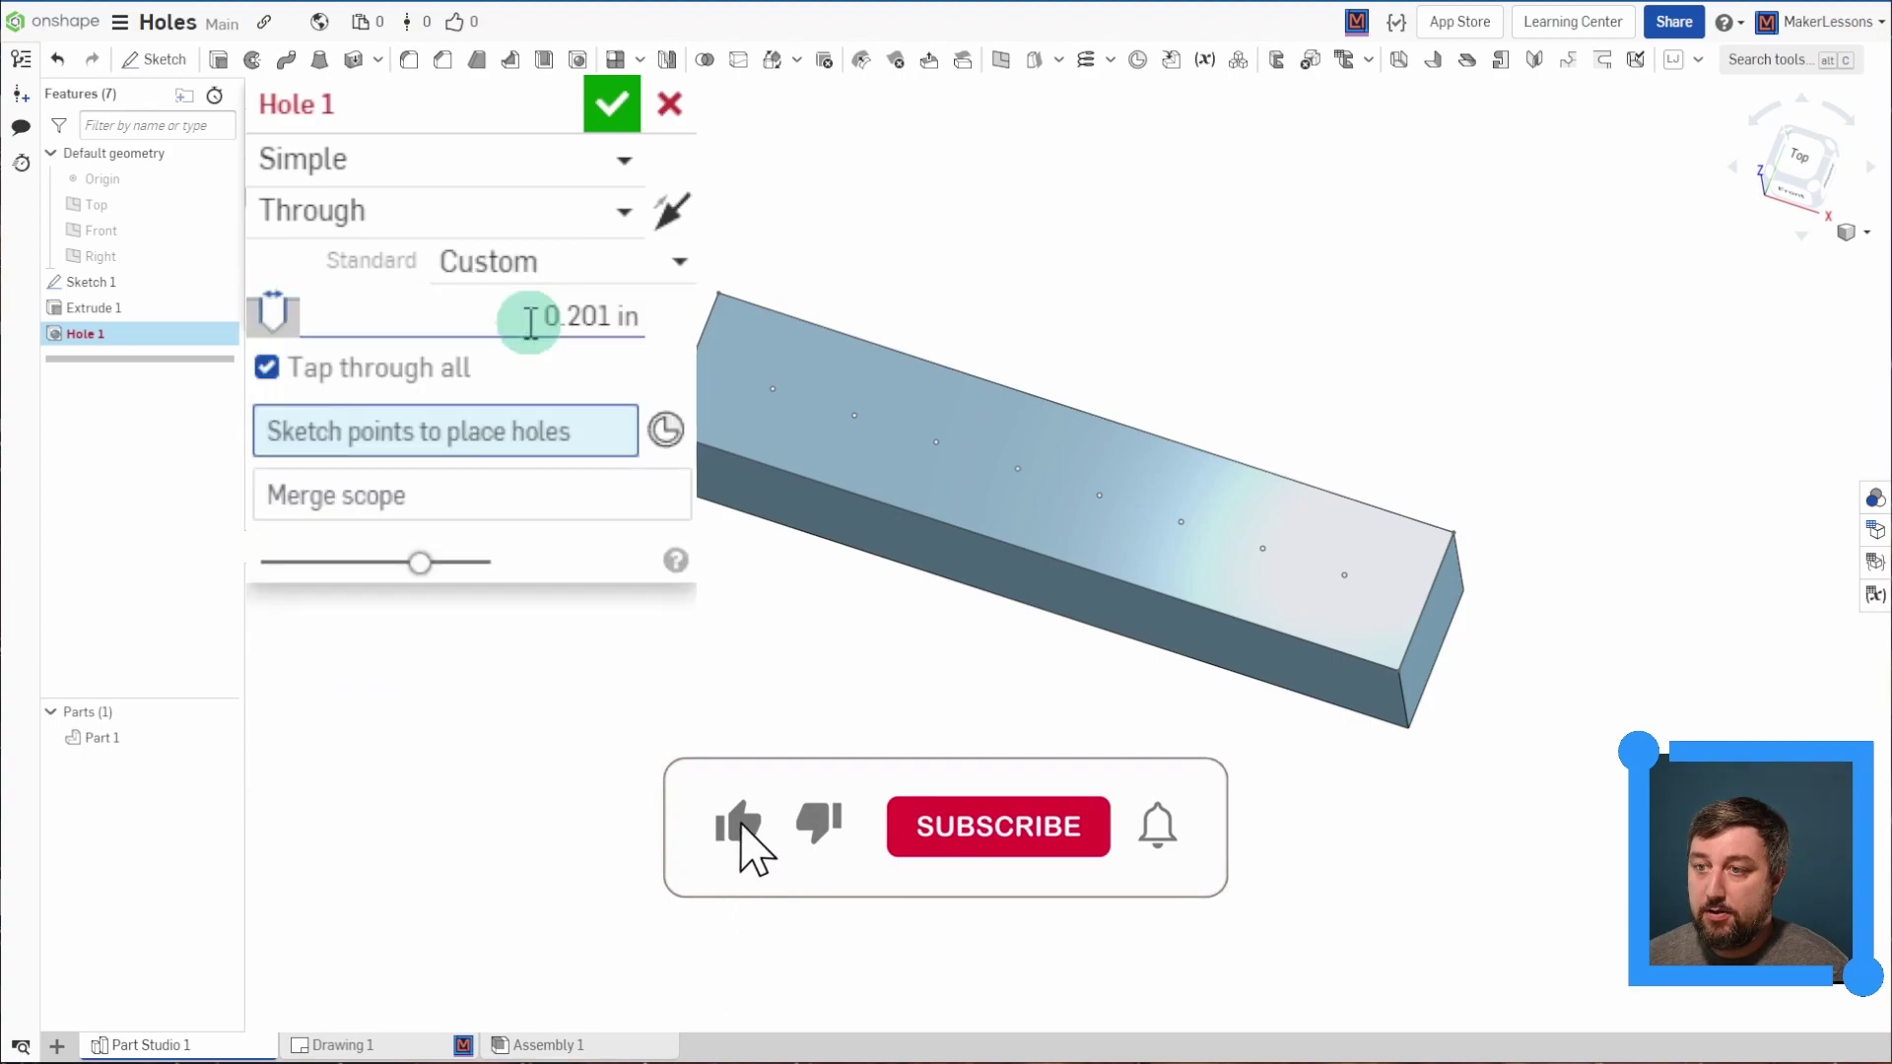
{"action": "left_click_drag", "start_coordinate": [636, 316], "coordinate": [436, 335]}
{"action": "type", "text": ".25"}
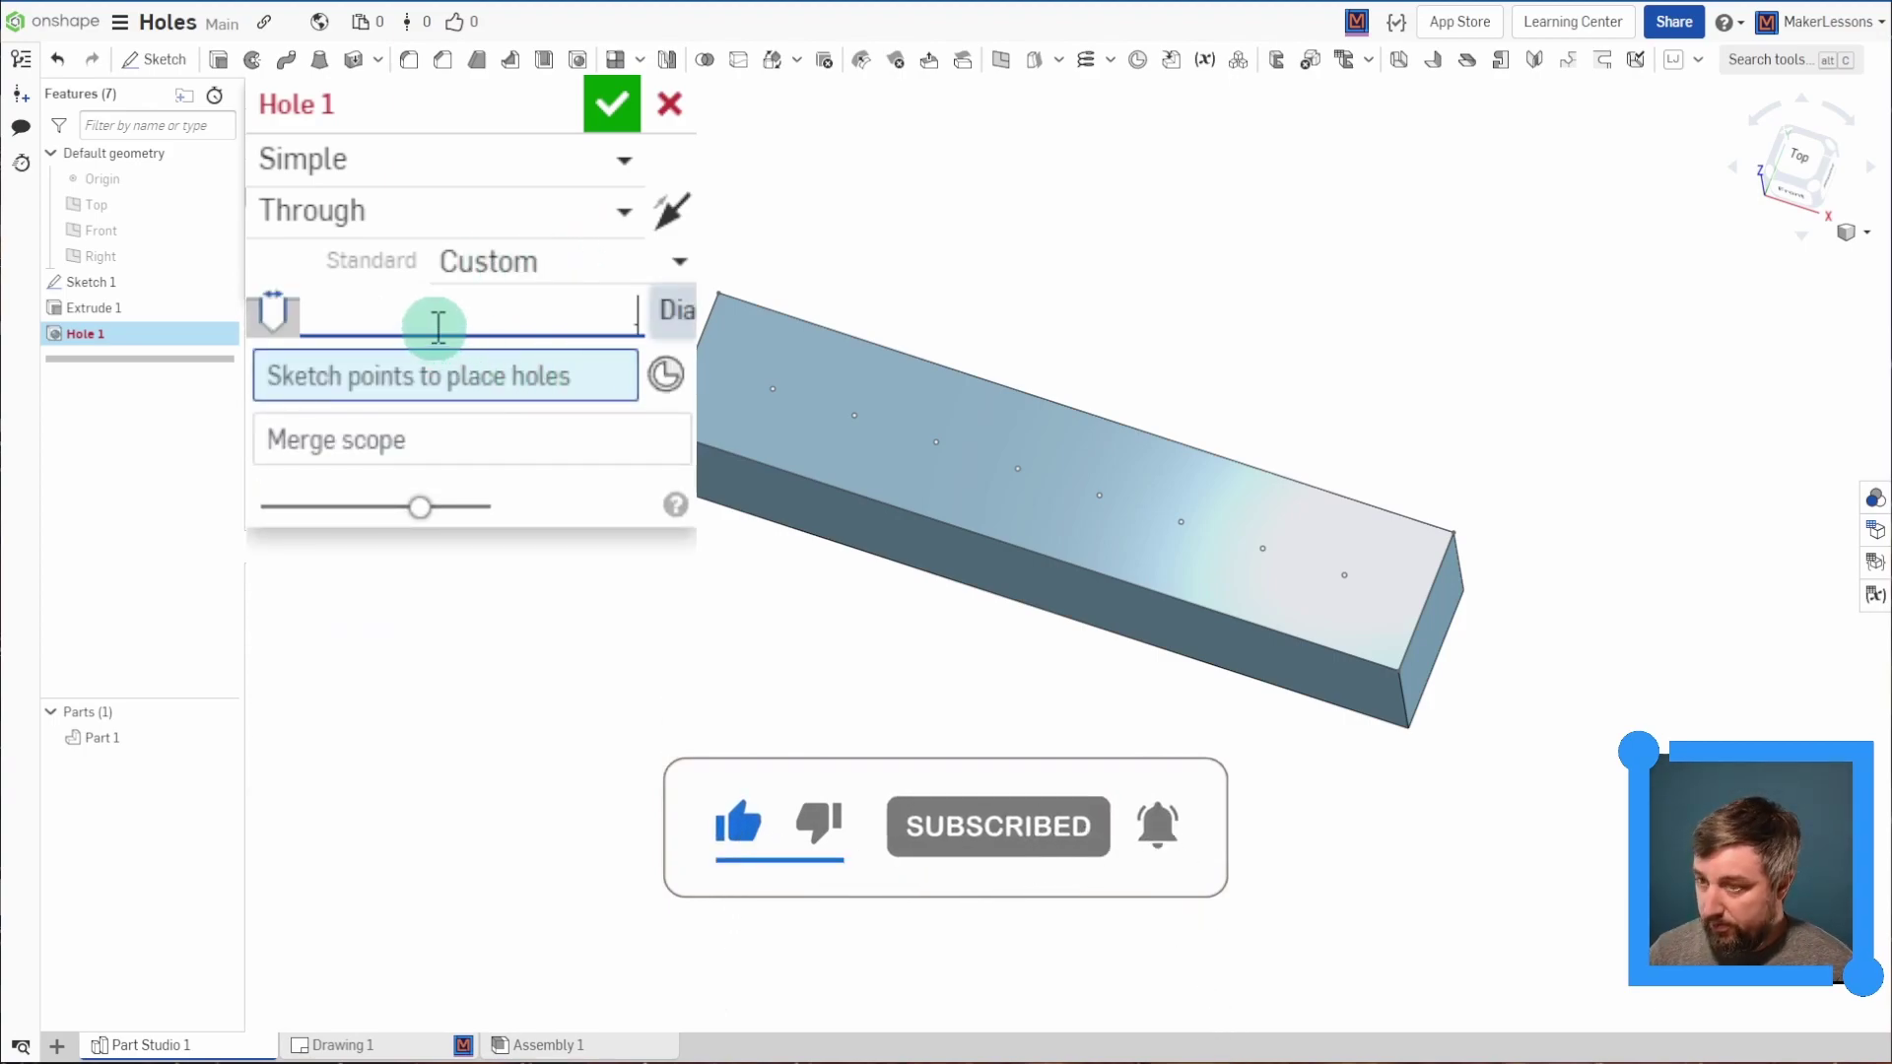
{"action": "key", "text": "Return"}
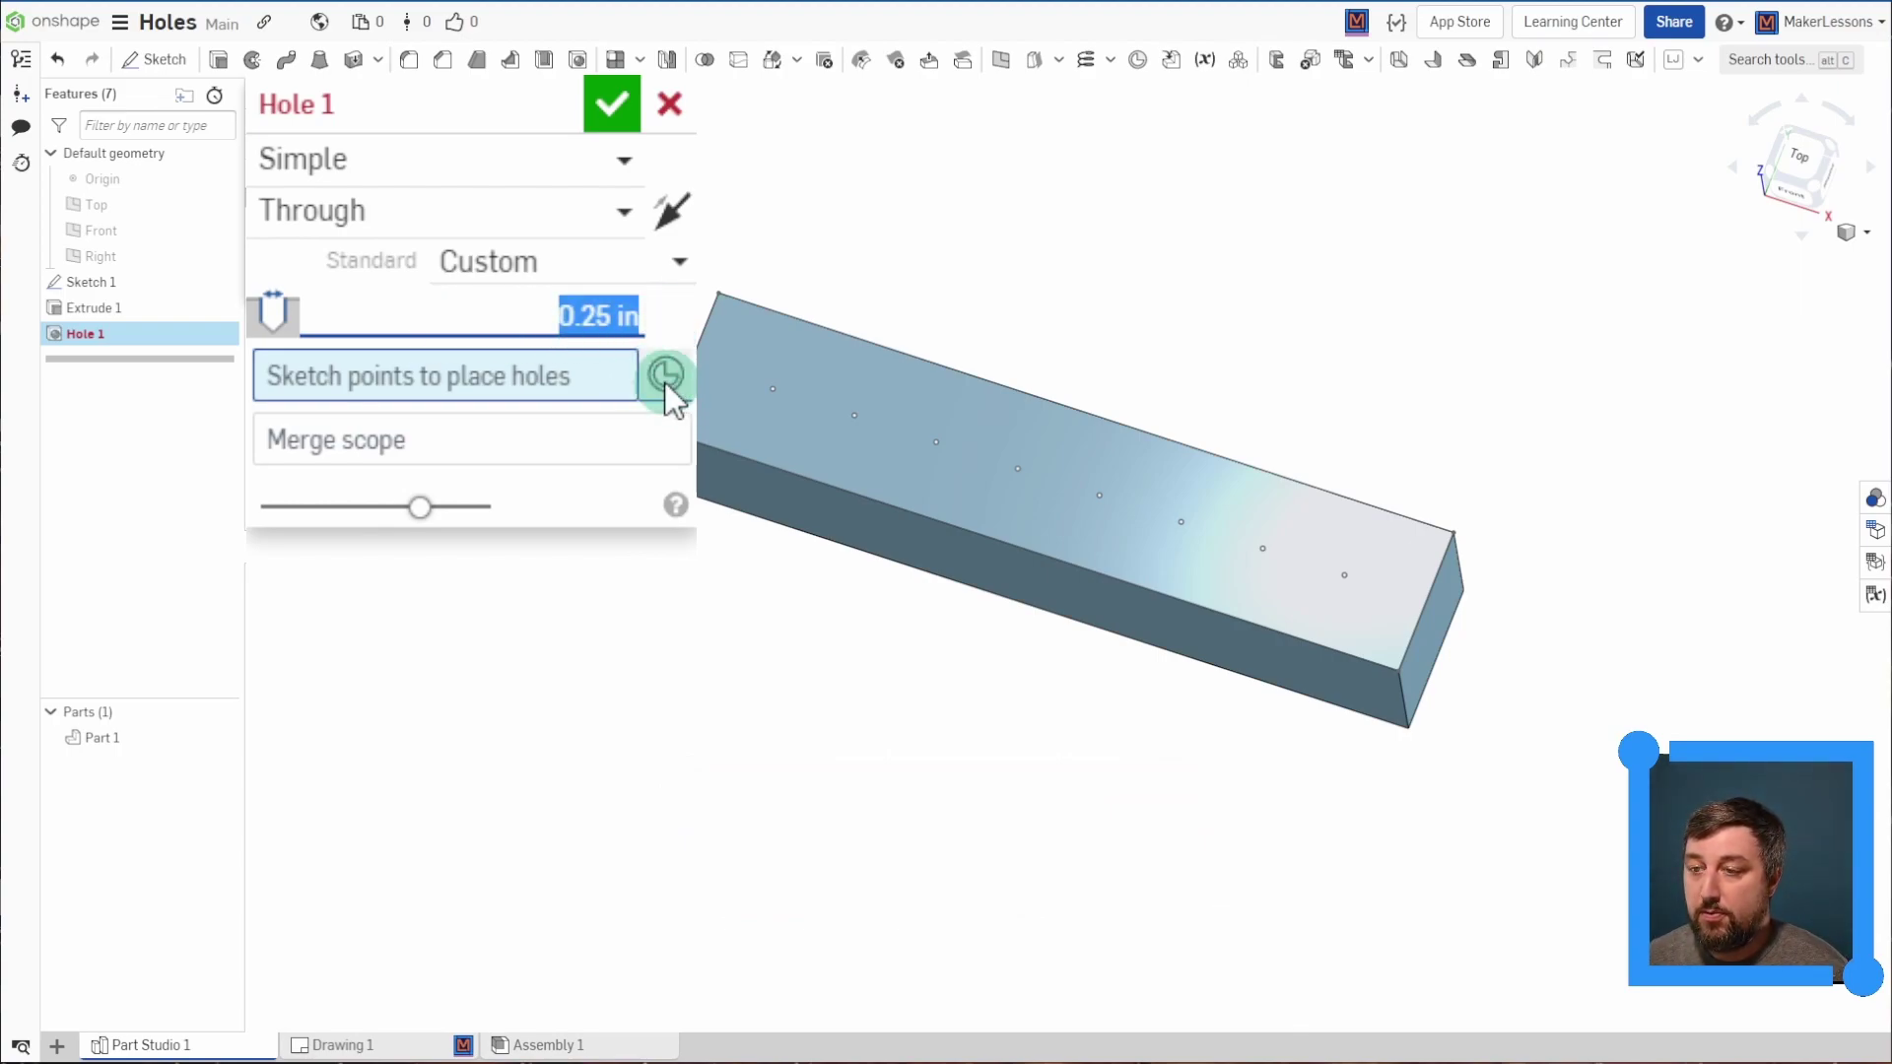
- Place Hole 1 at the leftmost sketch point and confirm the through hole
{"action": "left_click", "coordinate": [559, 384]}
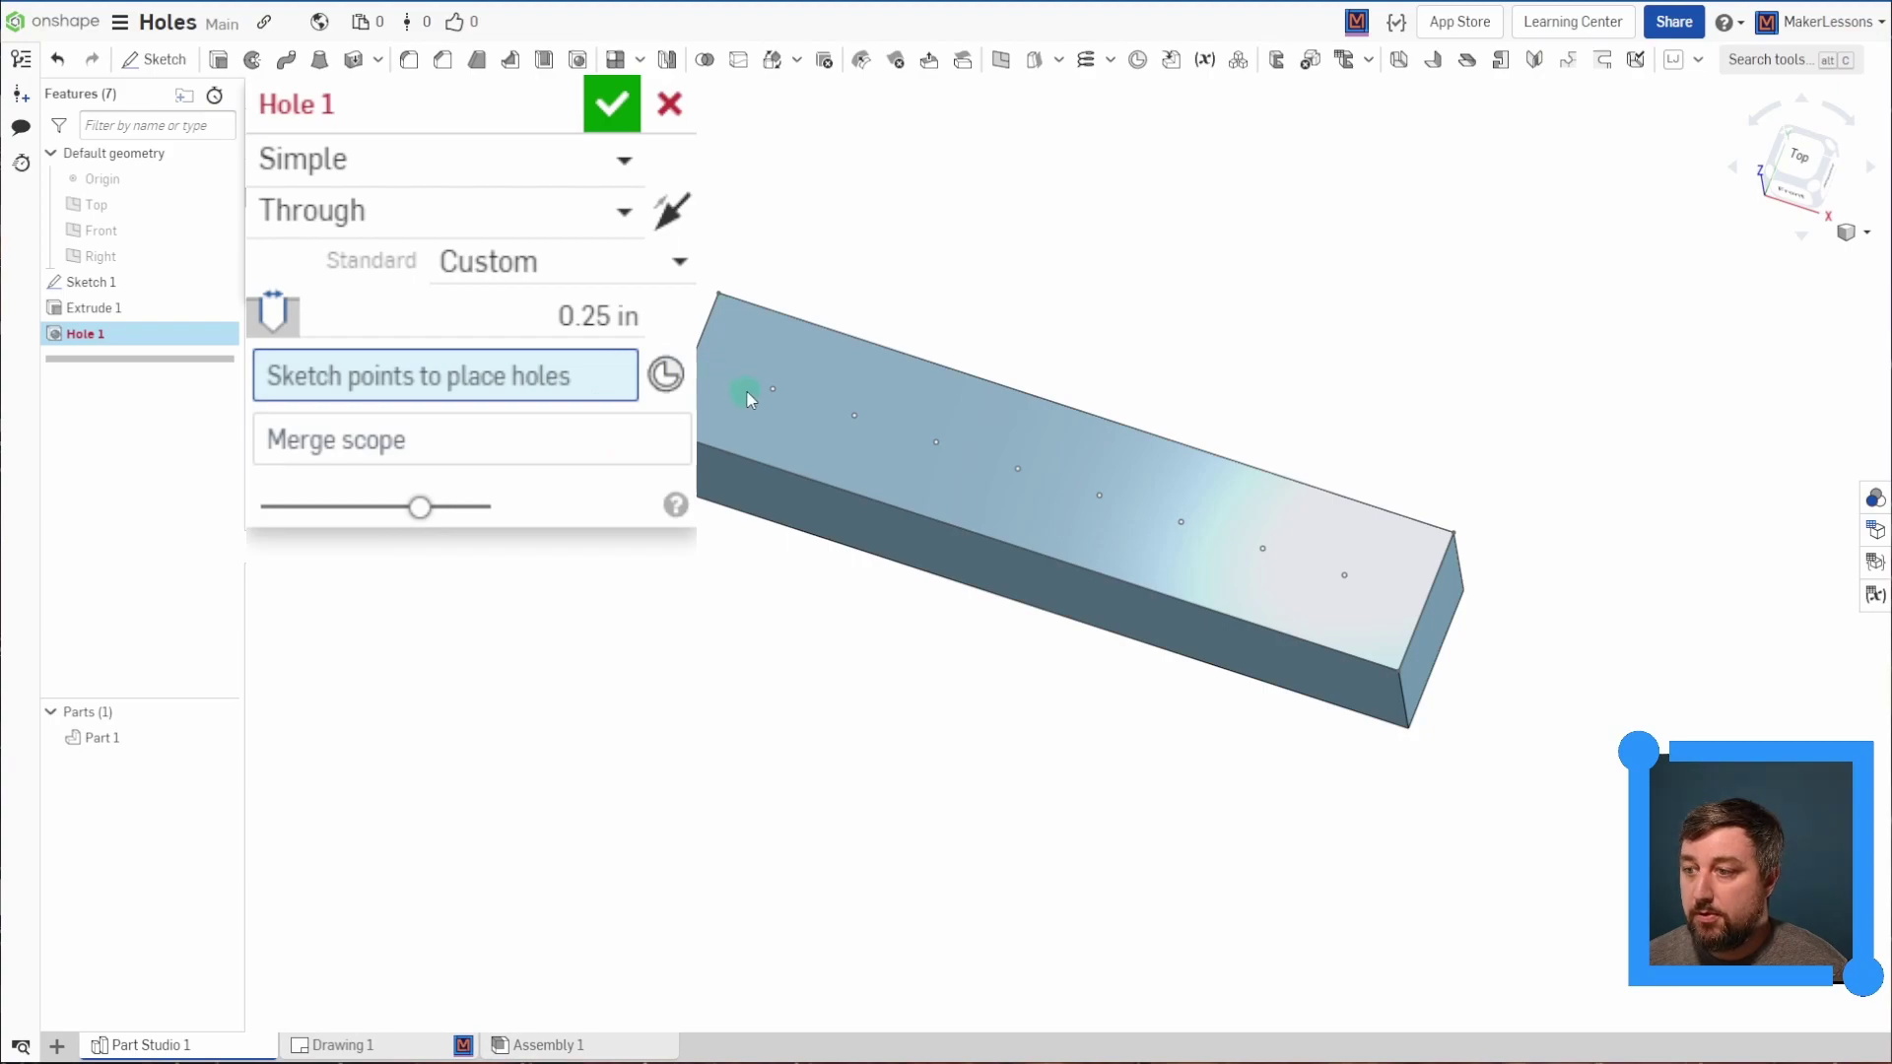
{"action": "left_click", "coordinate": [772, 390]}
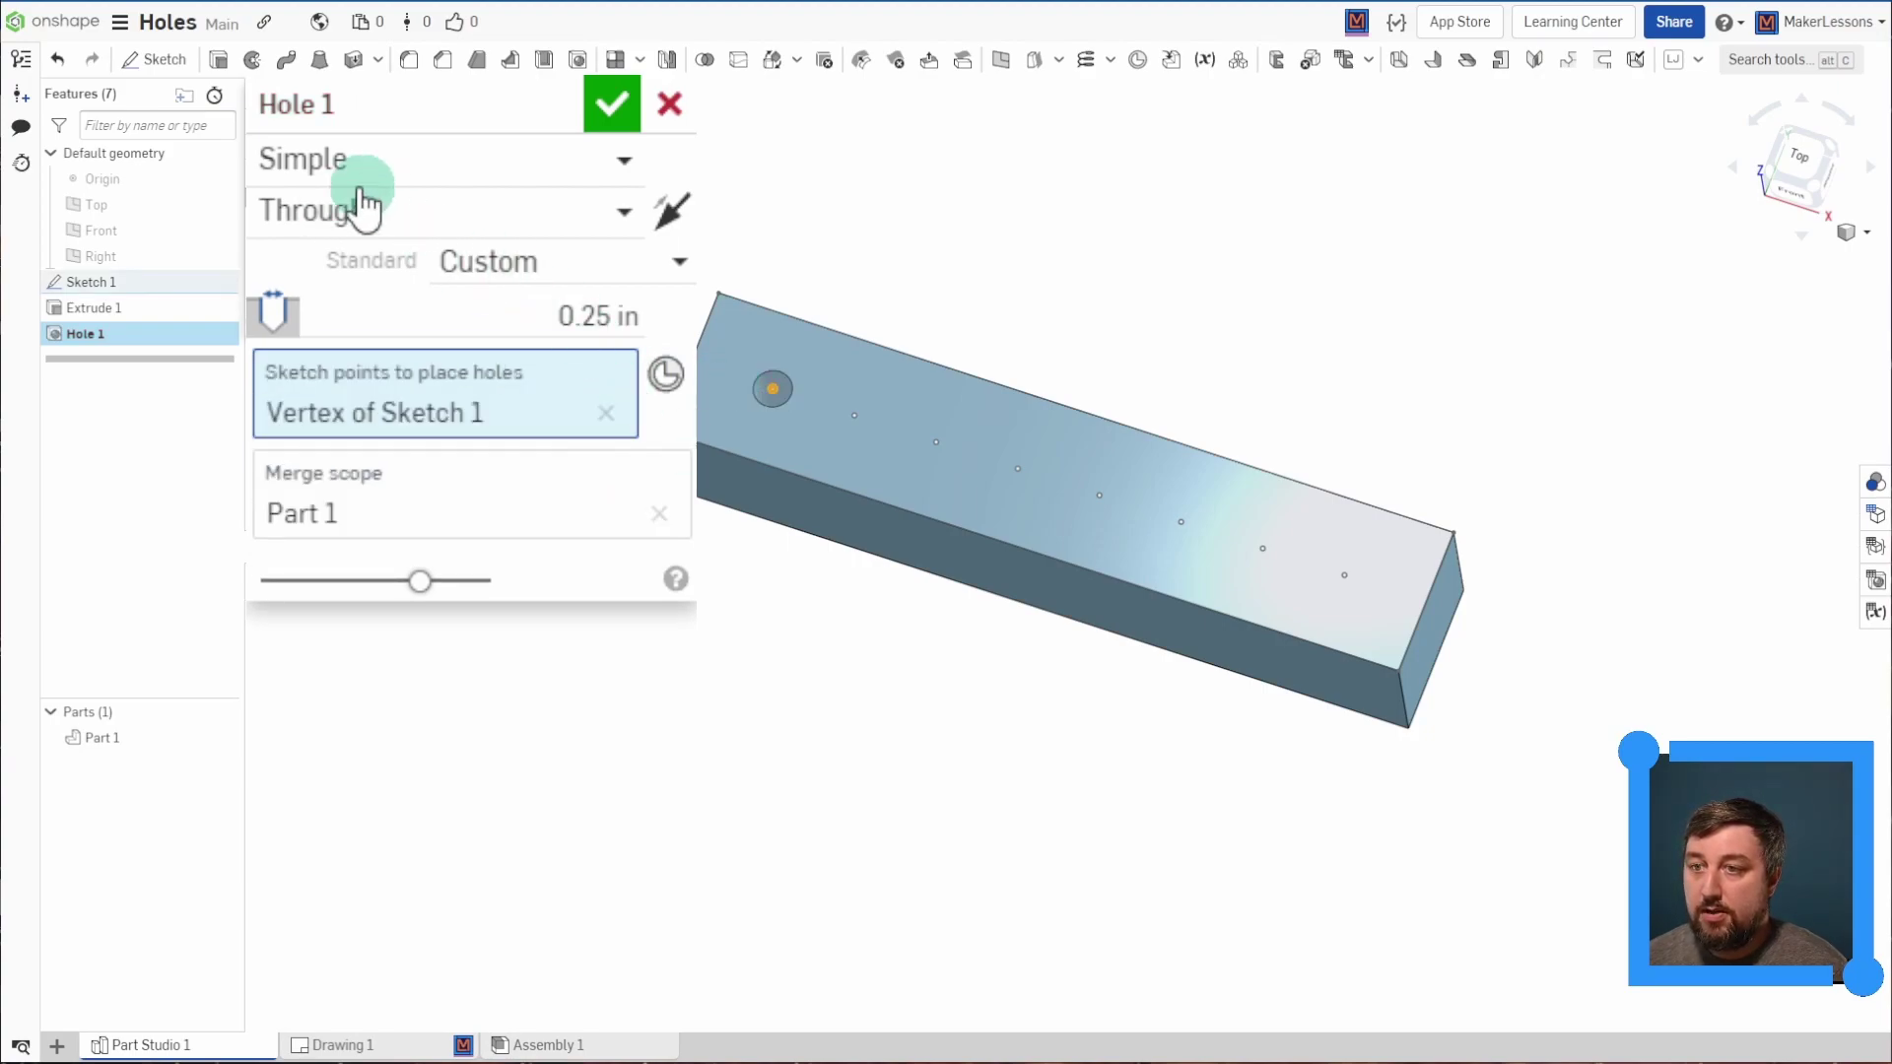
{"action": "left_click", "coordinate": [612, 104]}
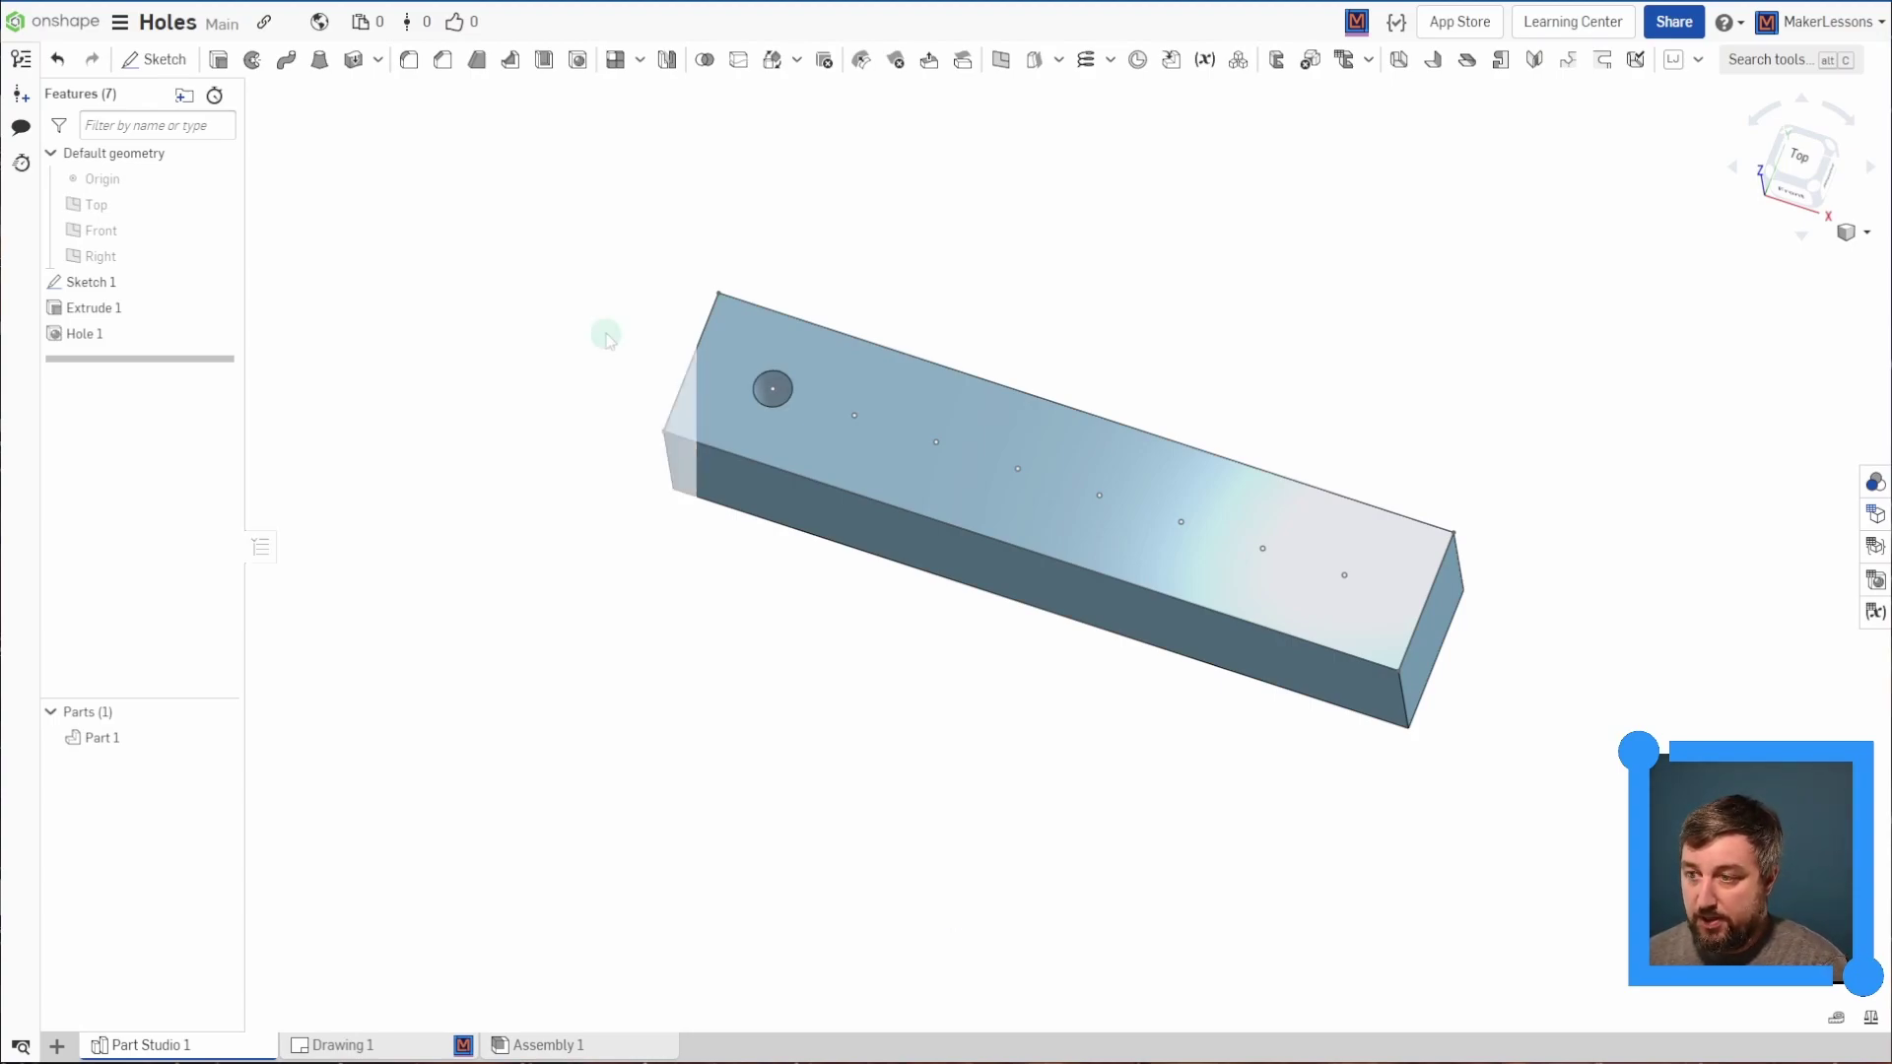
{"action": "key", "text": "n"}
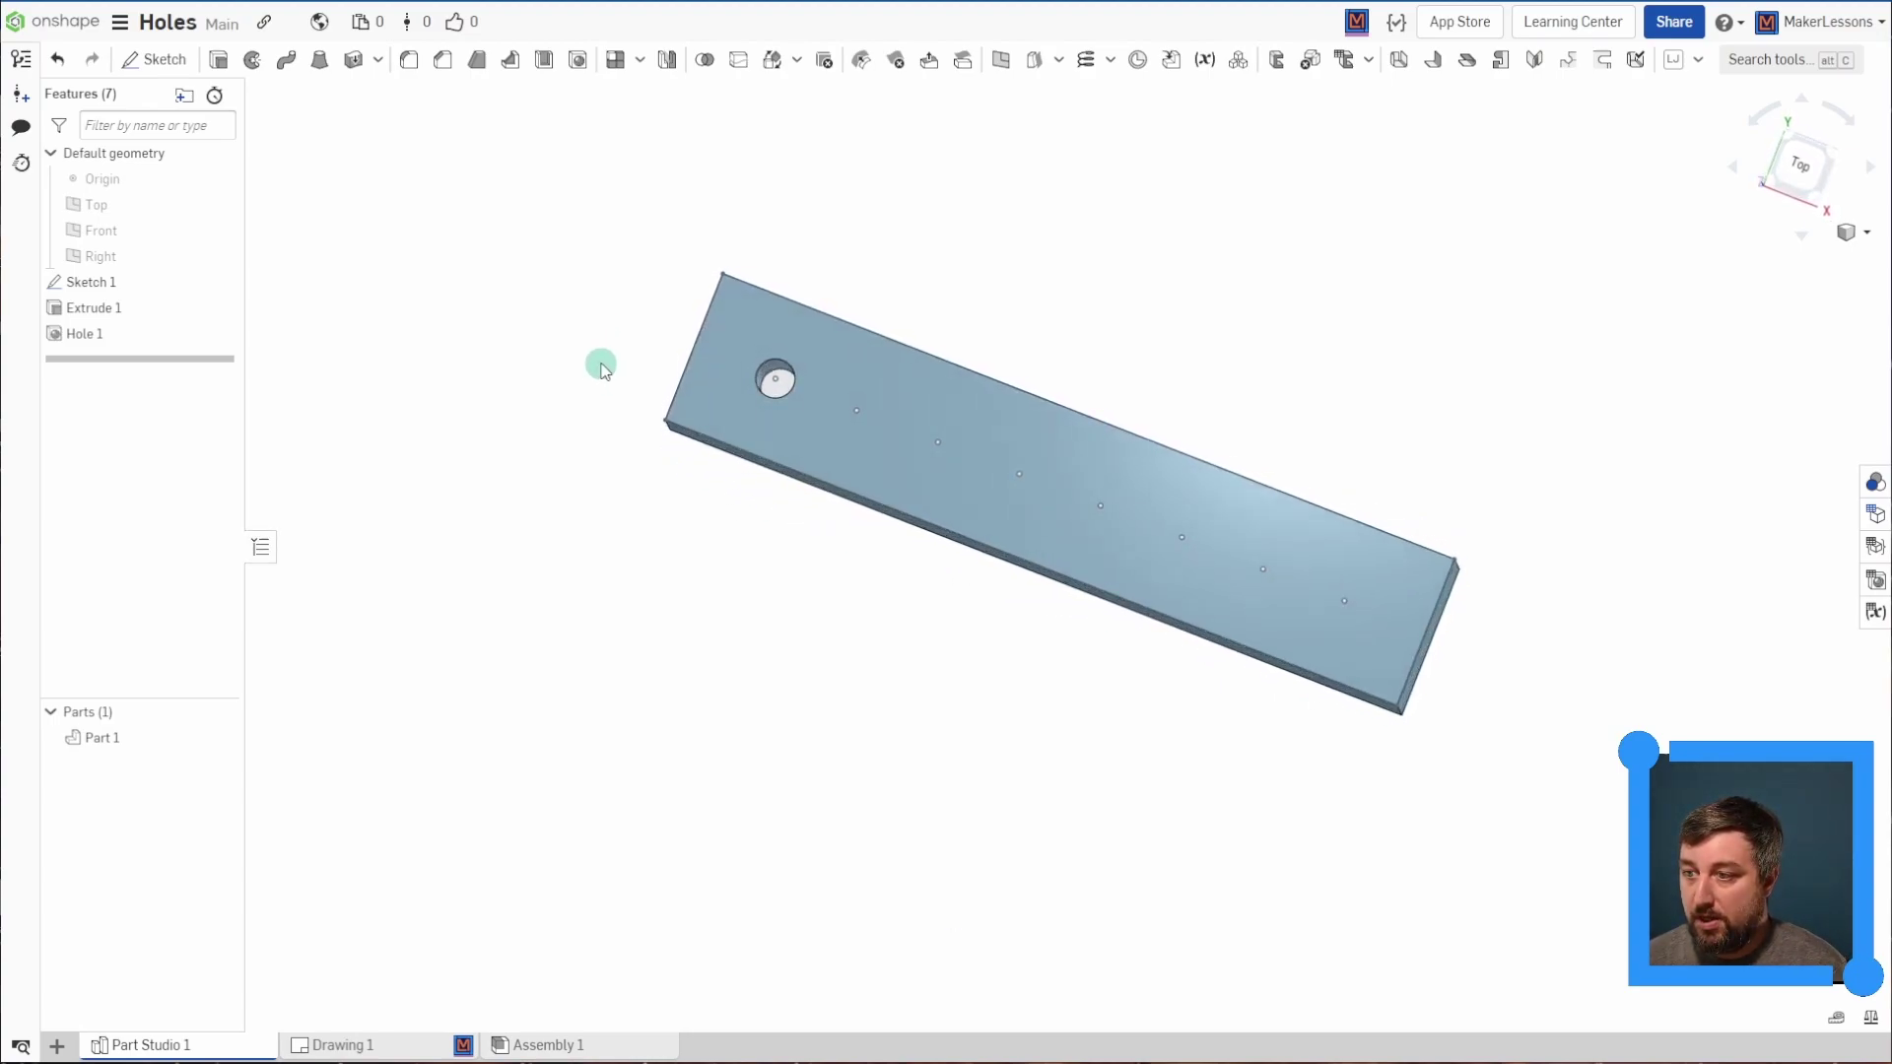
{"action": "right_click_drag", "start_coordinate": [601, 367], "coordinate": [601, 332]}
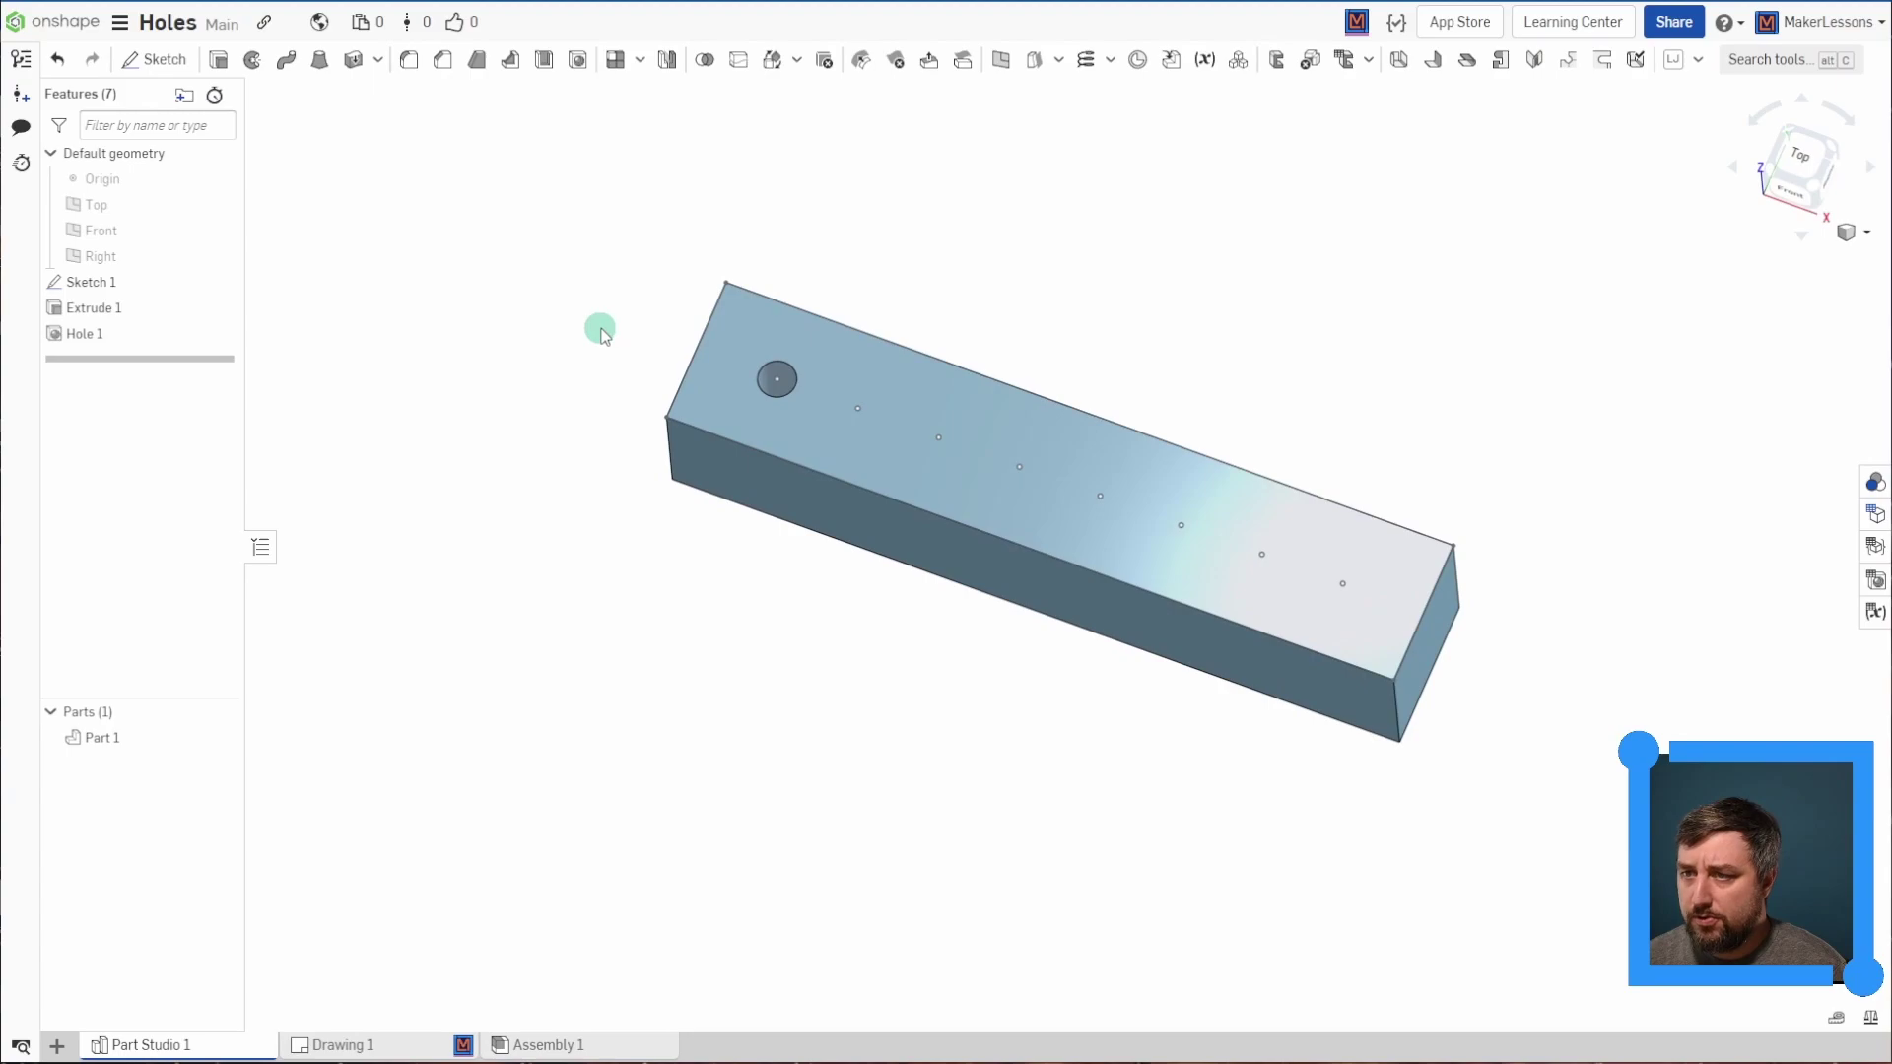
- Start Hole 2 as a simple through hole using the ANSI standard
{"action": "left_click", "coordinate": [579, 60]}
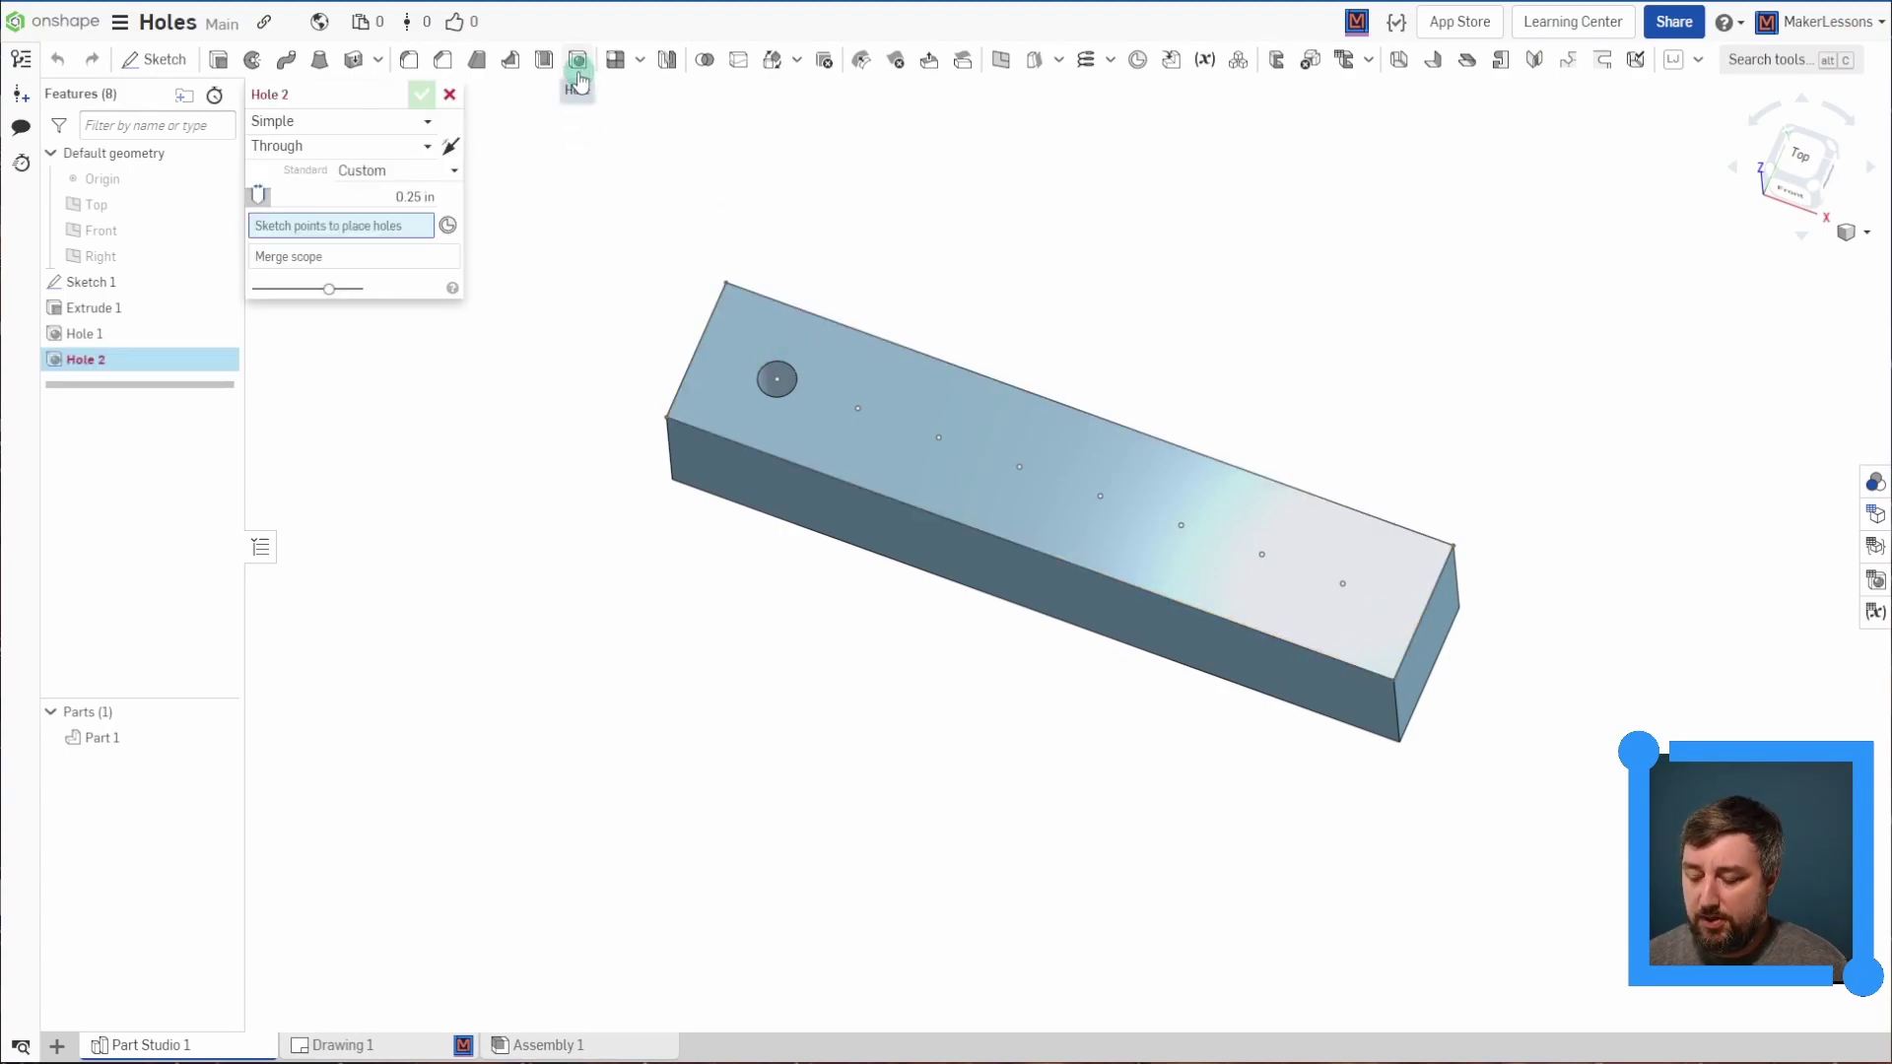
{"action": "left_click", "coordinate": [416, 122]}
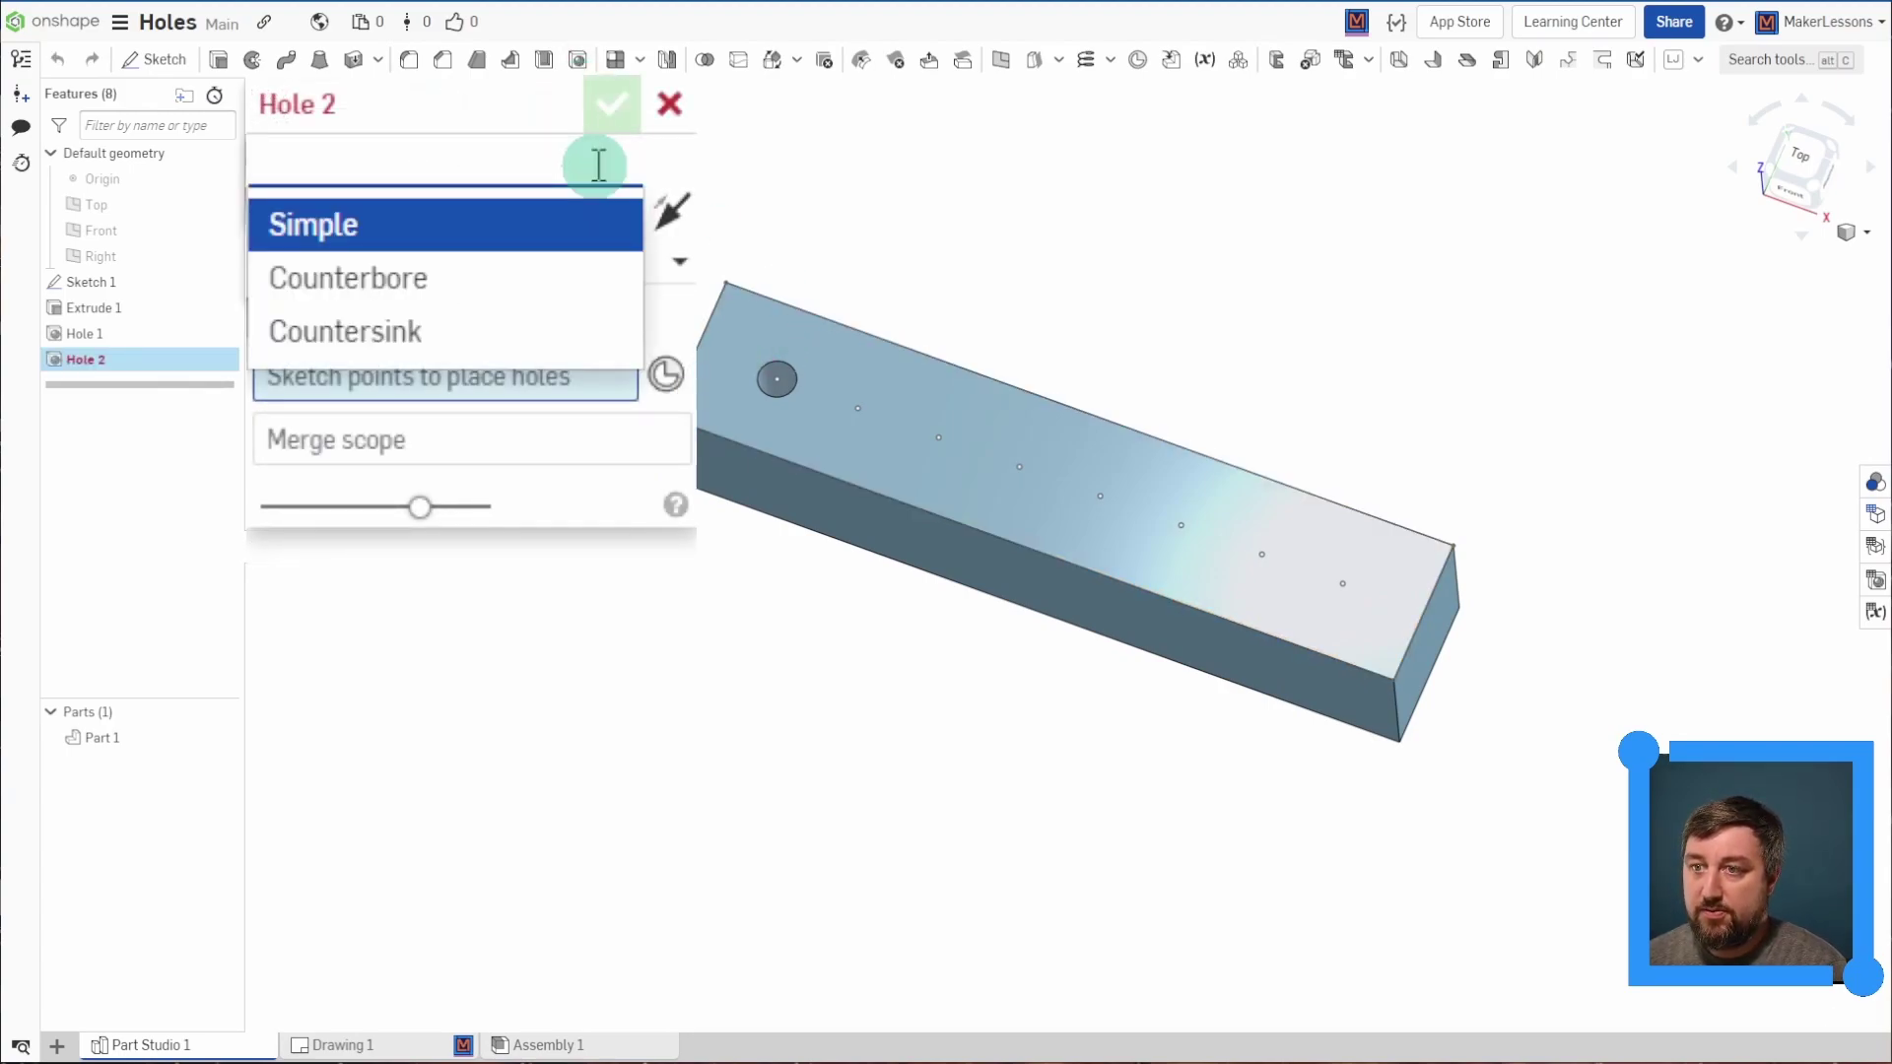
{"action": "left_click", "coordinate": [564, 229]}
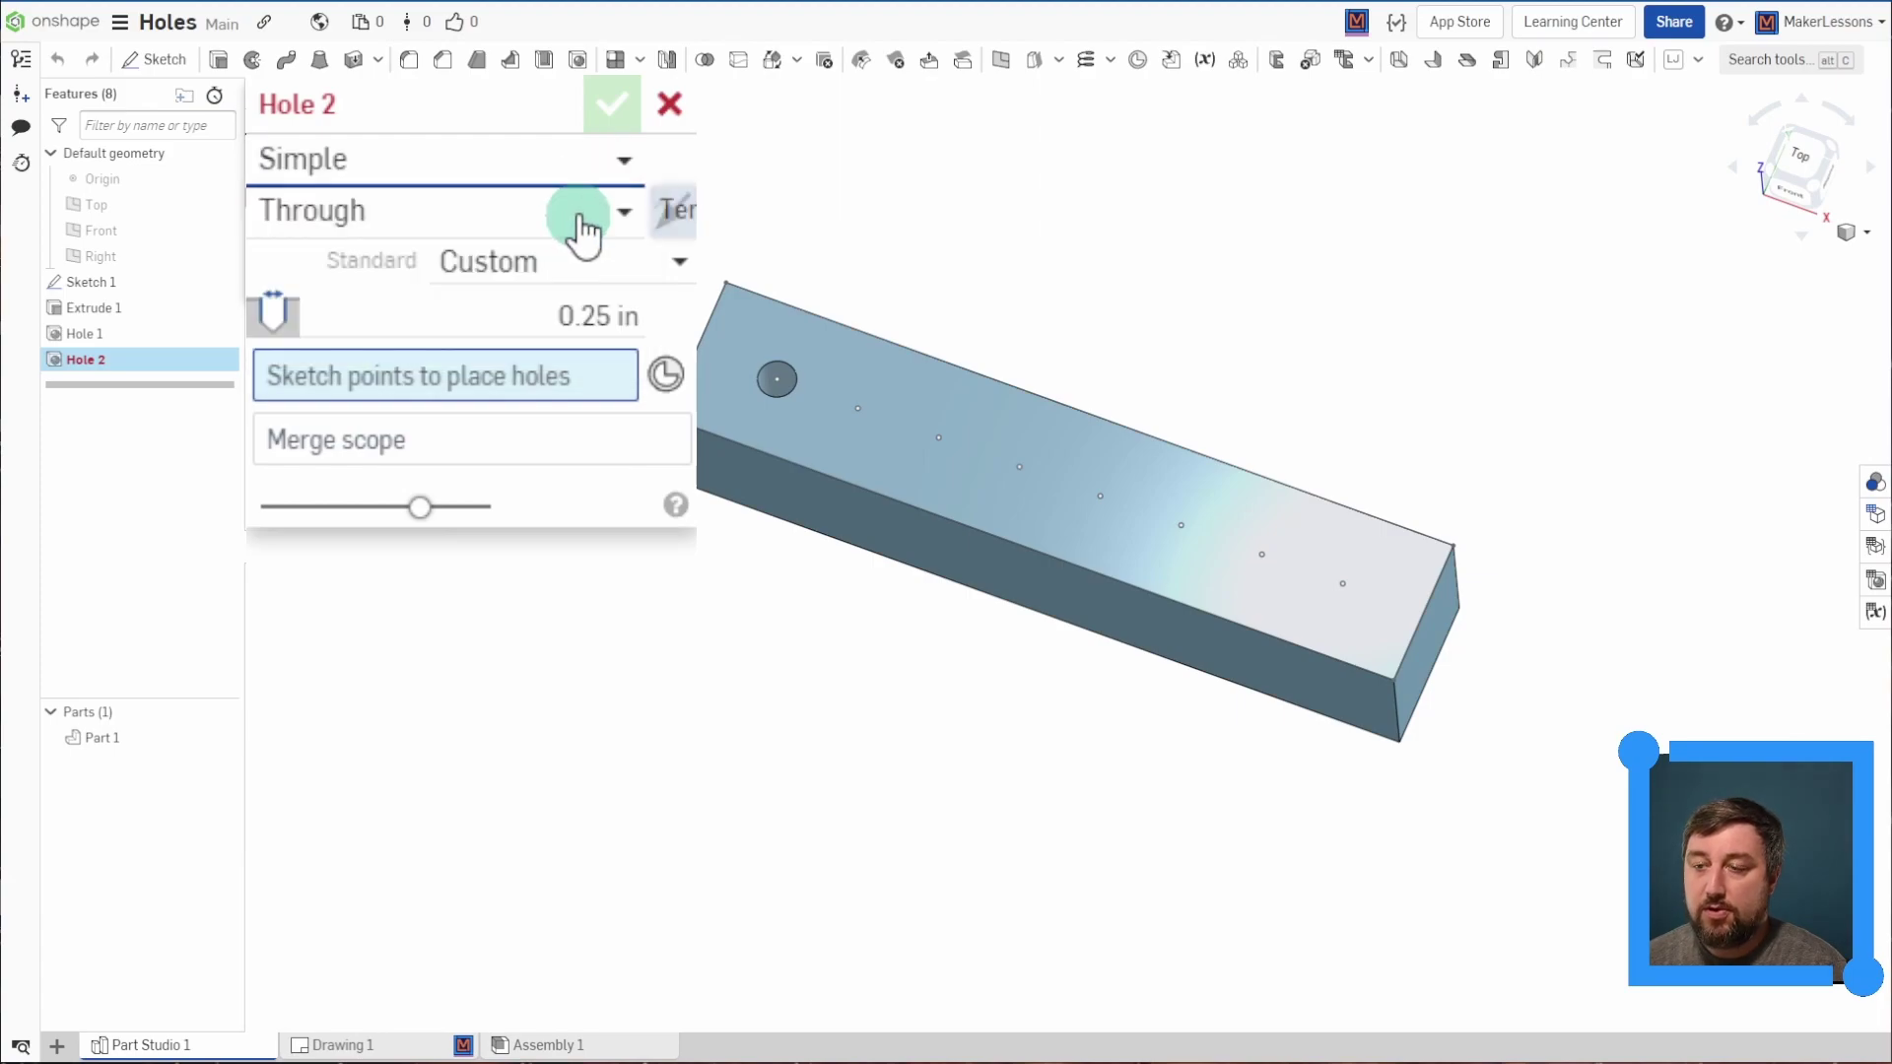
{"action": "left_click", "coordinate": [582, 215]}
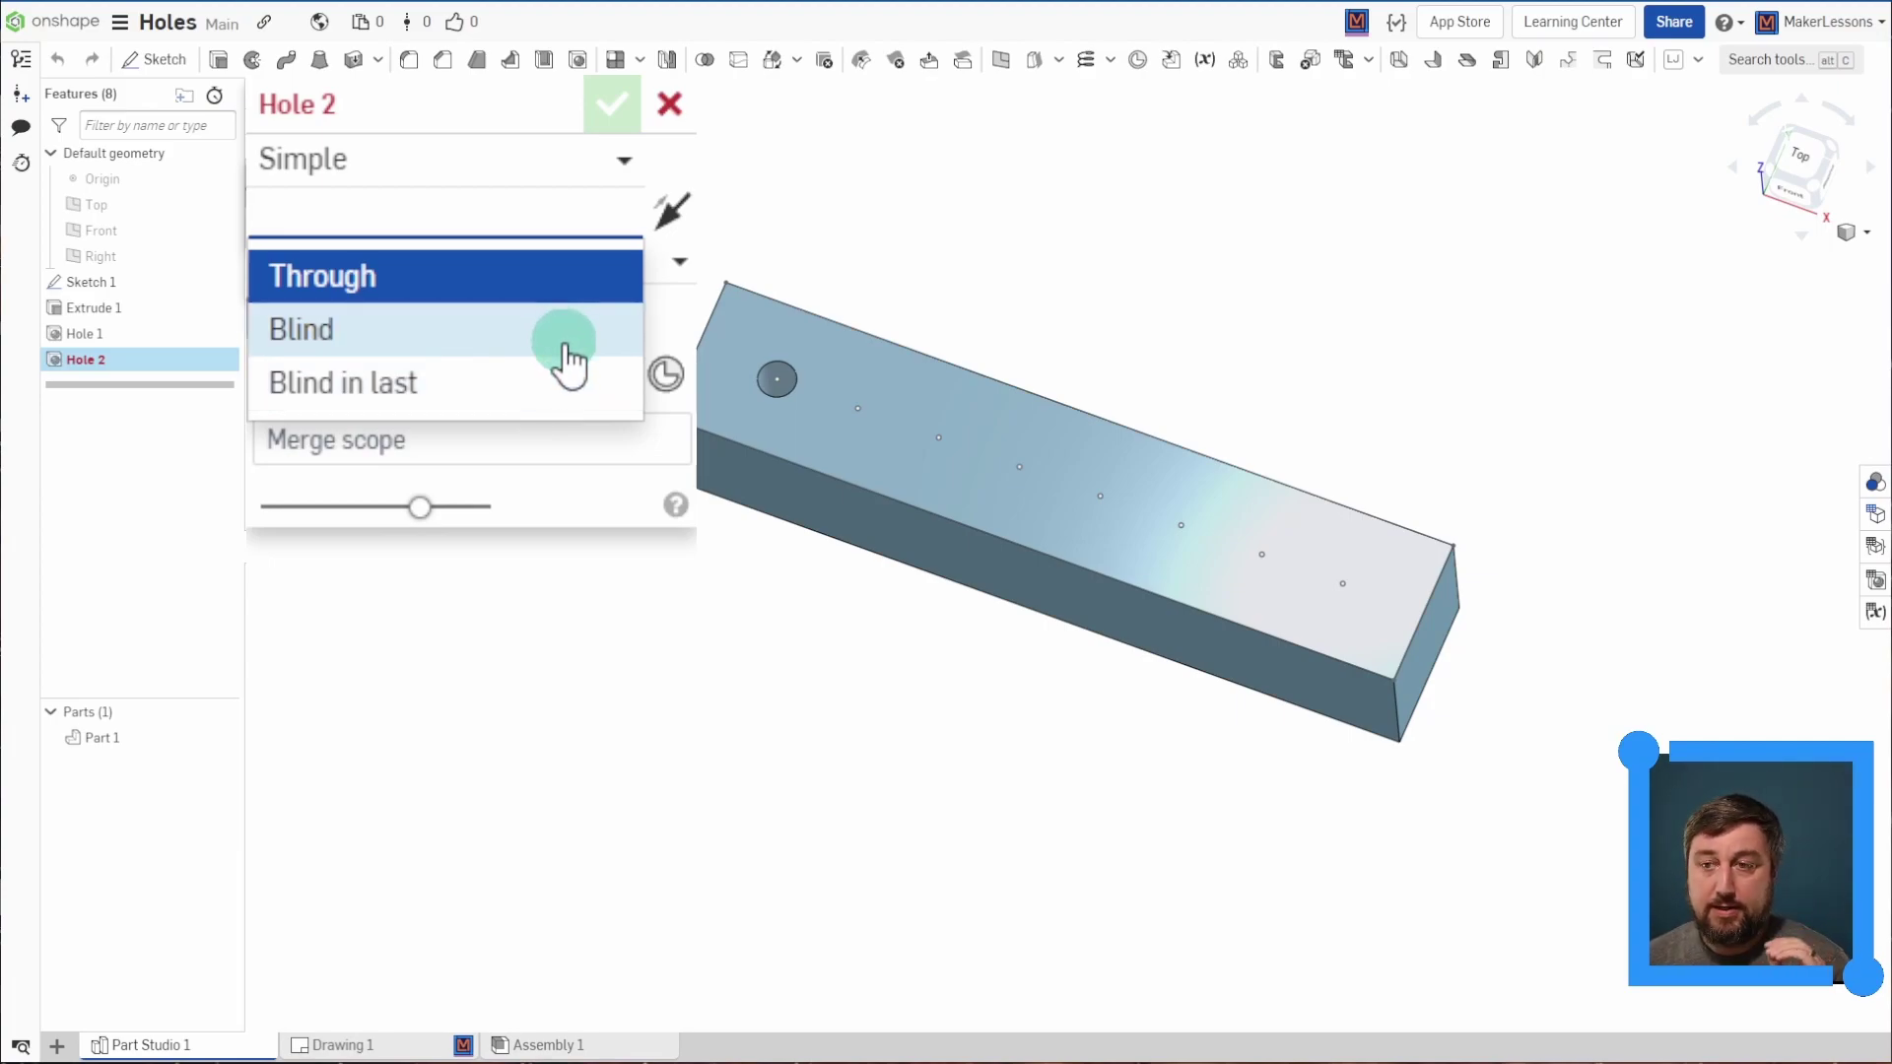
{"action": "left_click", "coordinate": [554, 282]}
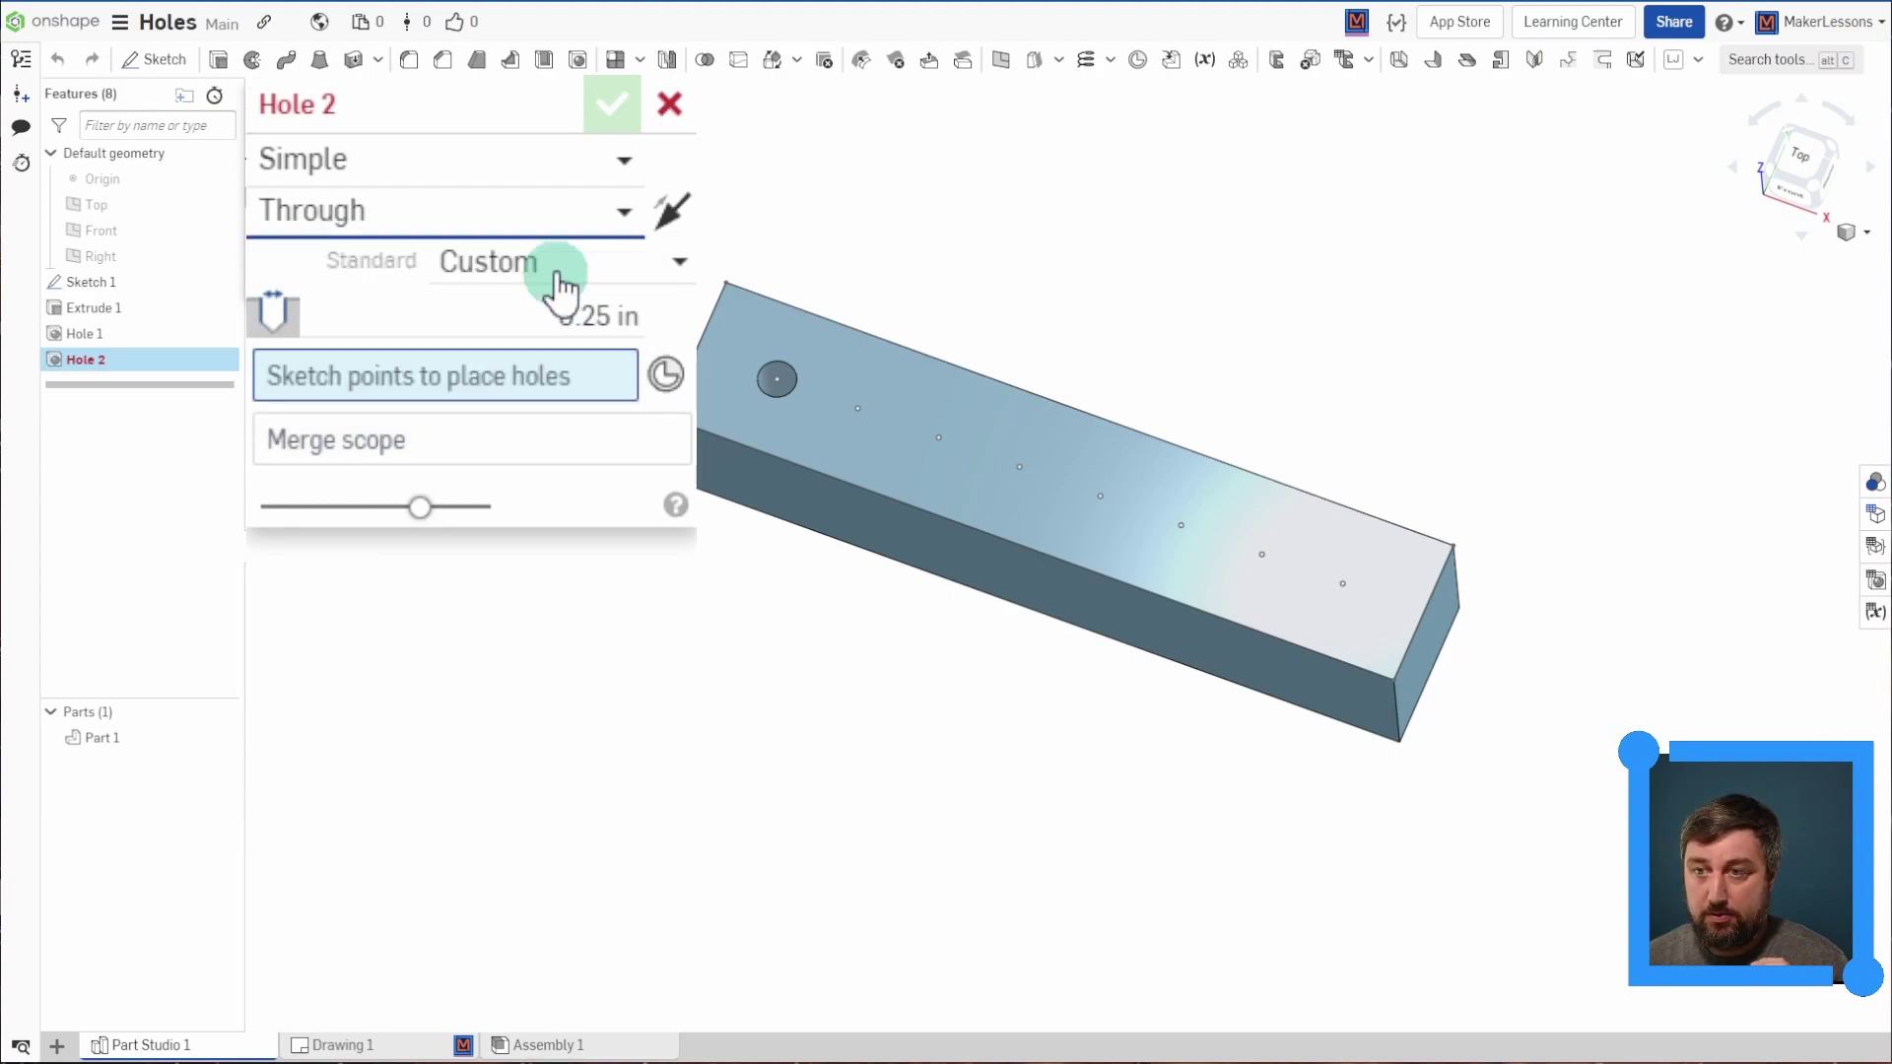
{"action": "left_click", "coordinate": [655, 258]}
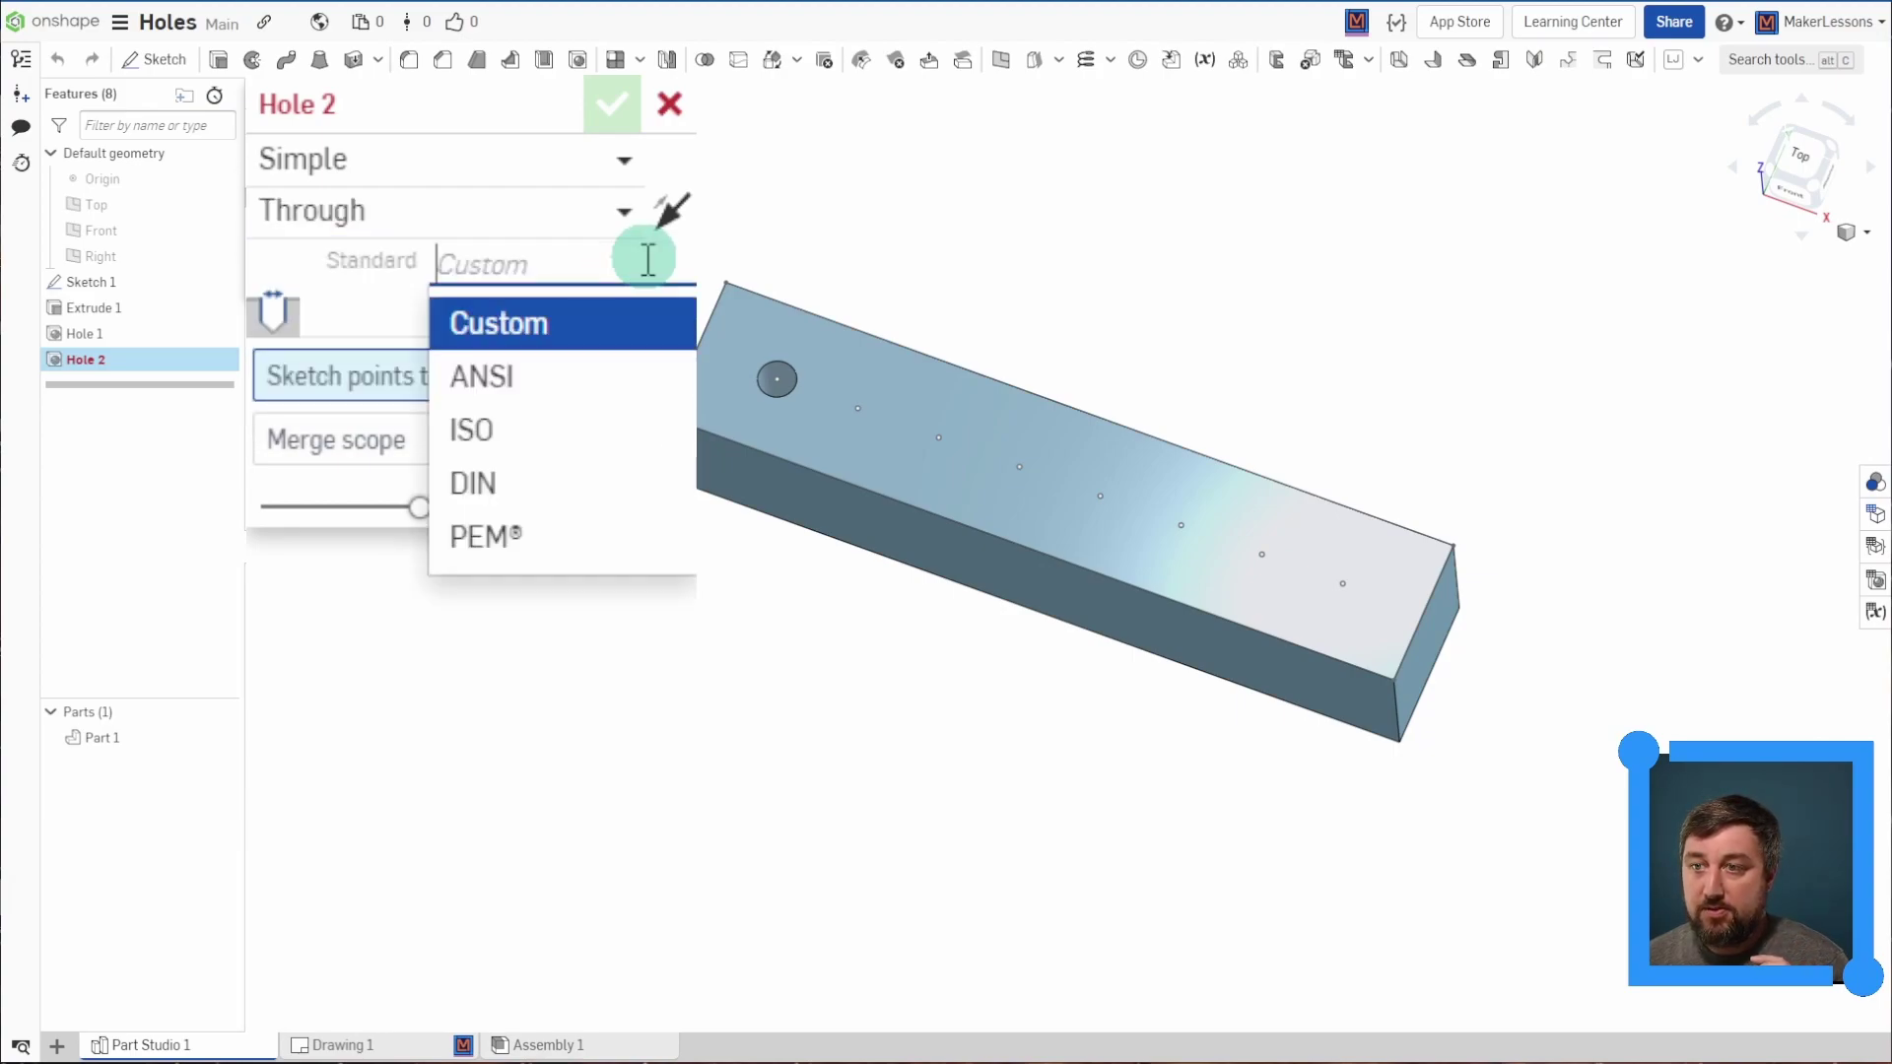
{"action": "left_click", "coordinate": [581, 384]}
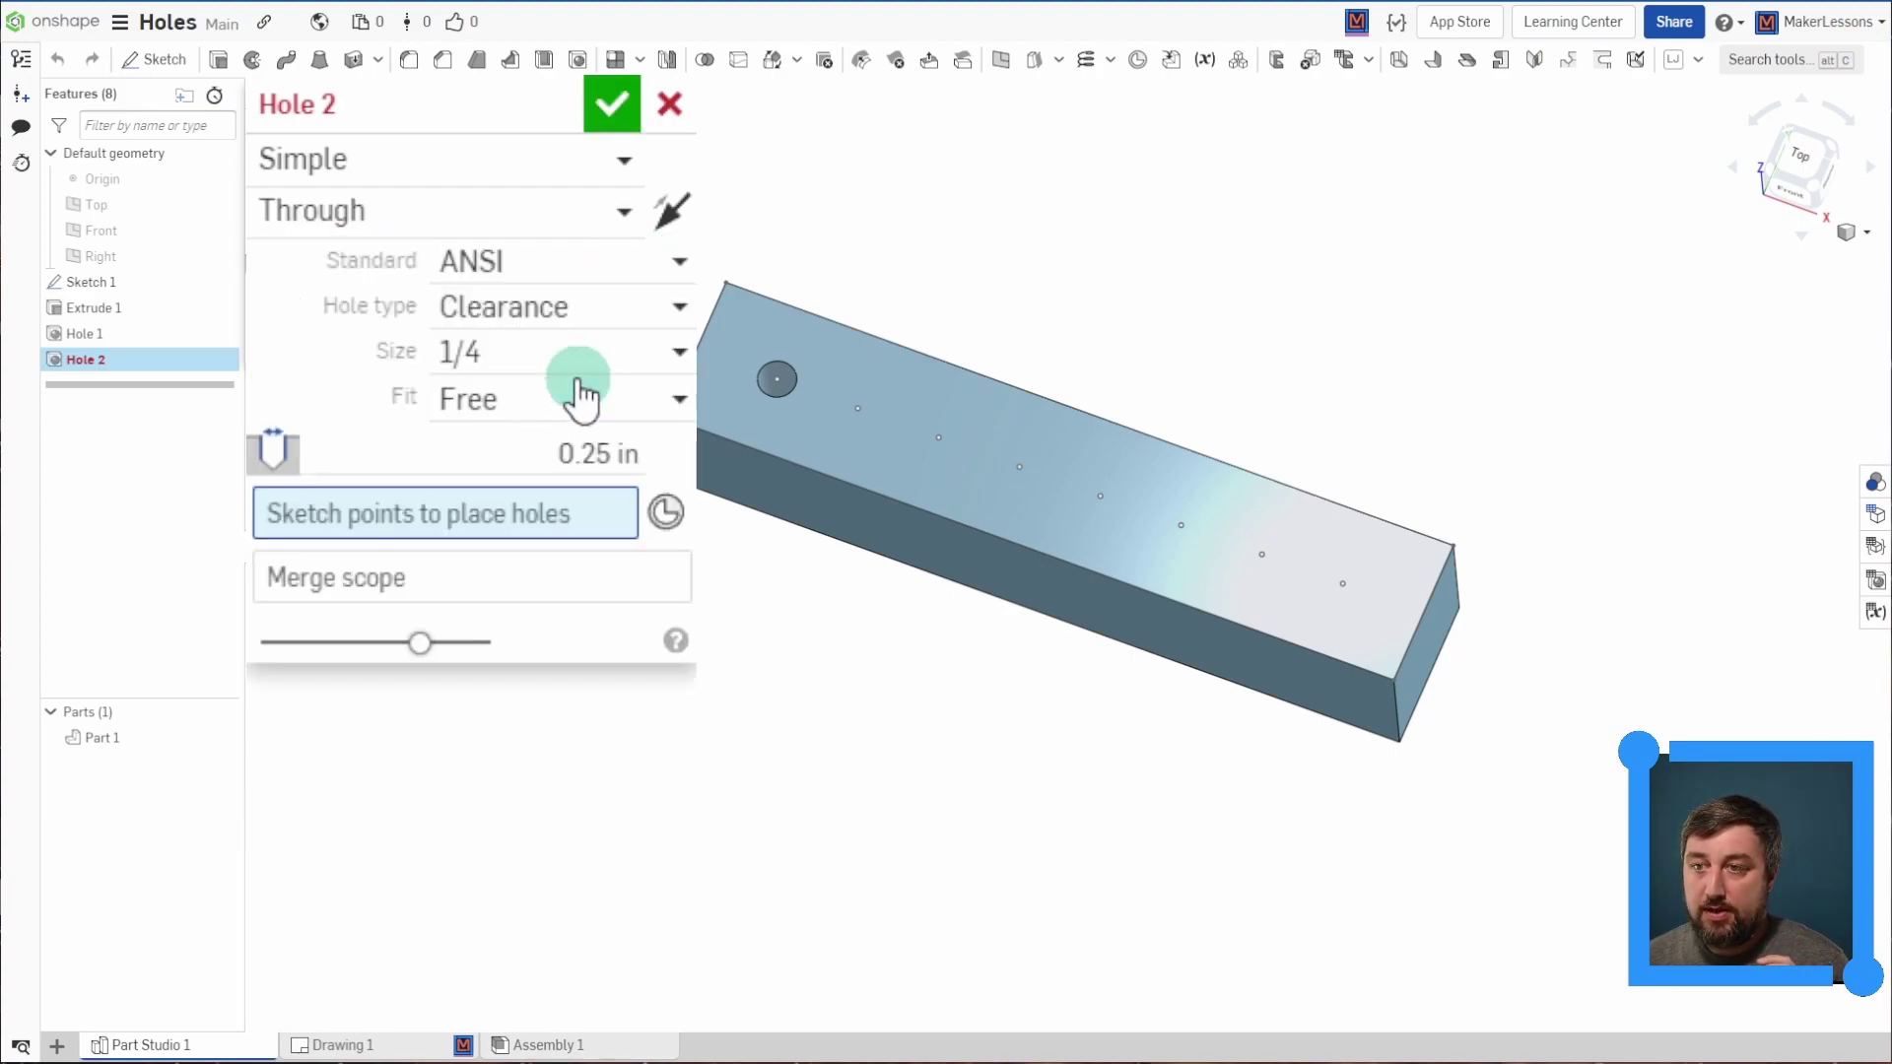
{"action": "left_click", "coordinate": [659, 310]}
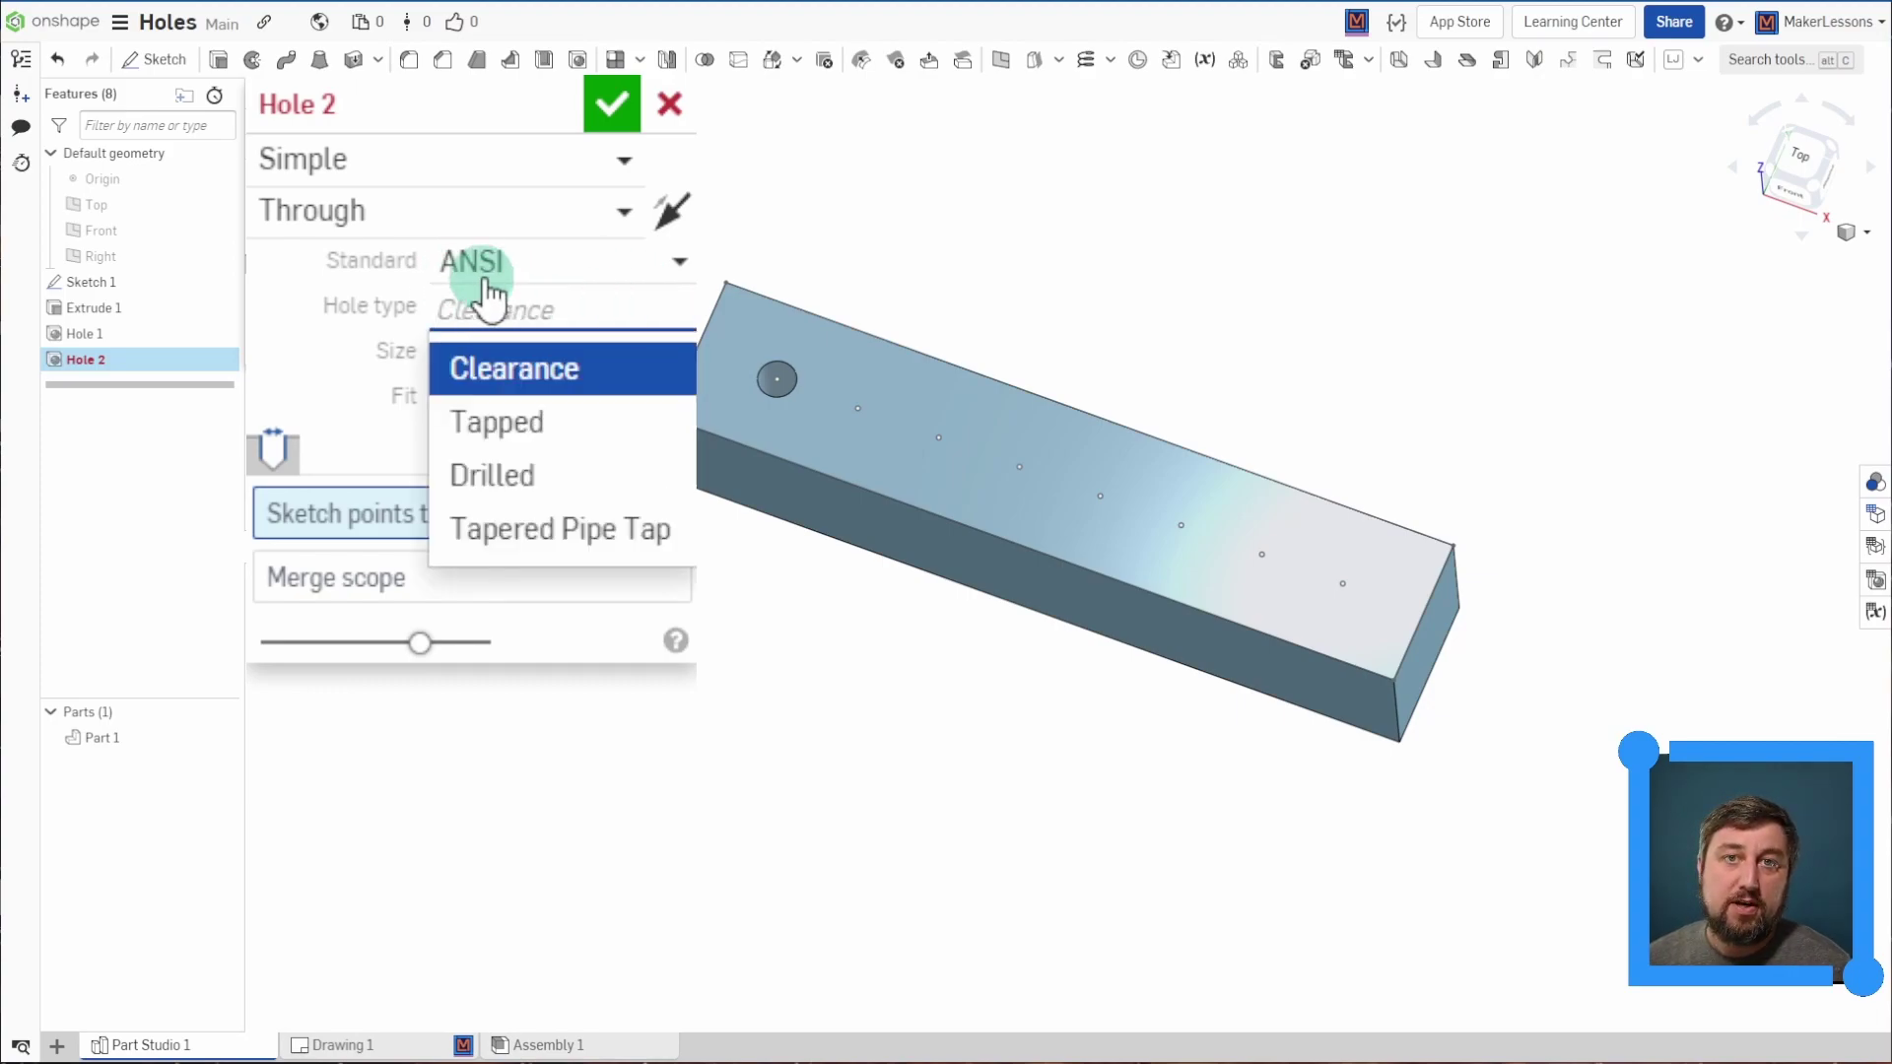
{"action": "left_click", "coordinate": [532, 262]}
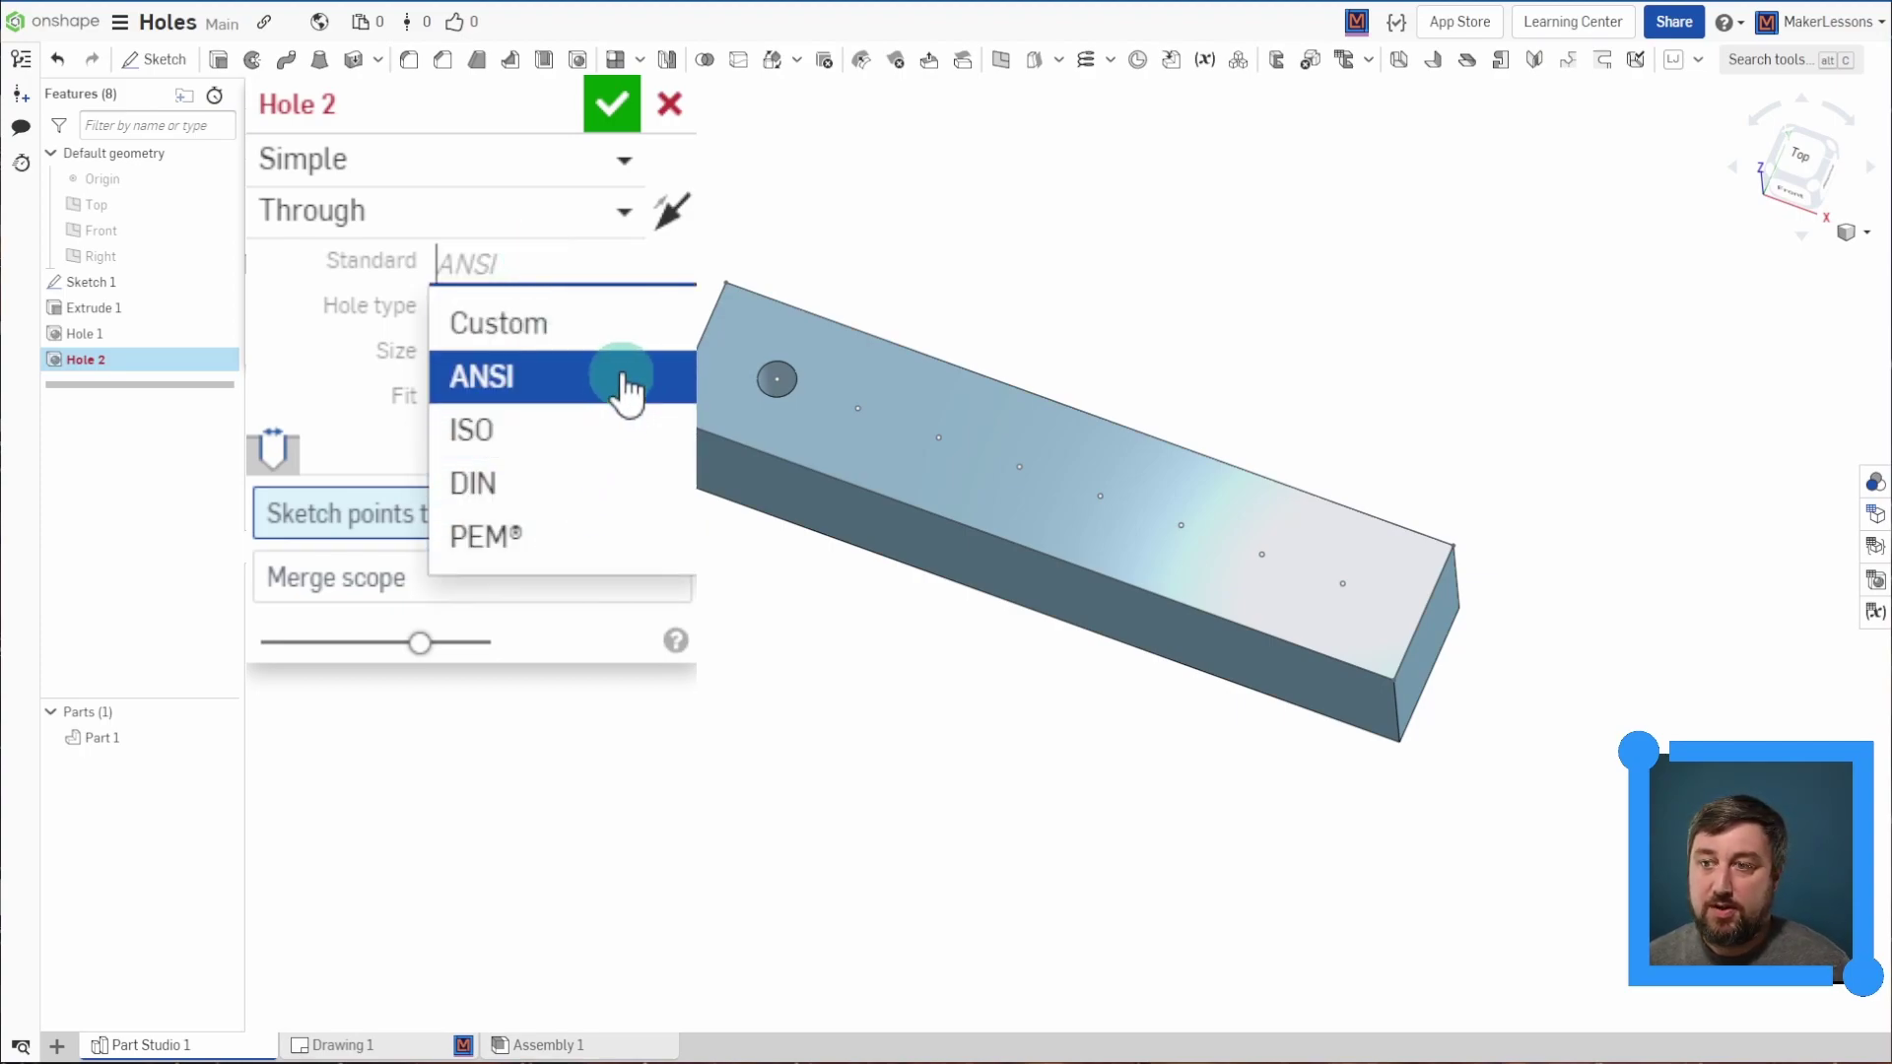
{"action": "left_click", "coordinate": [575, 378]}
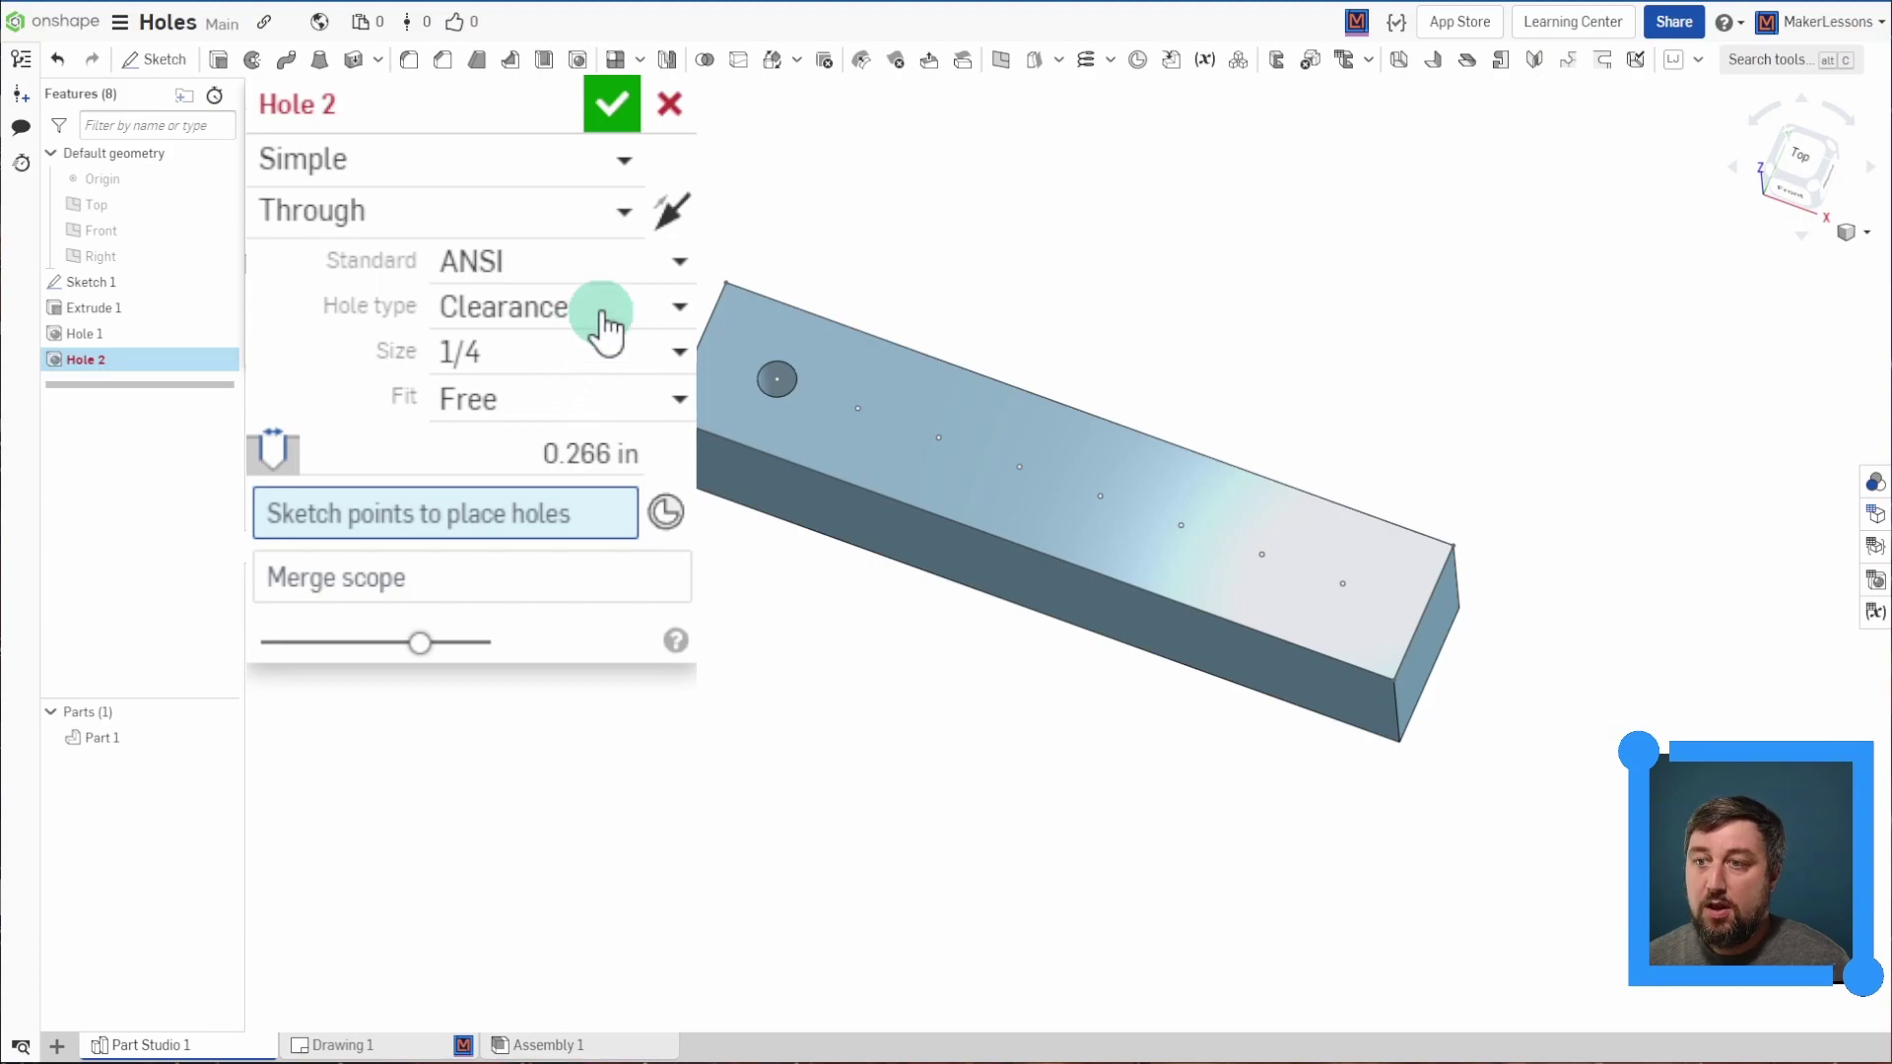
{"action": "left_click", "coordinate": [601, 314]}
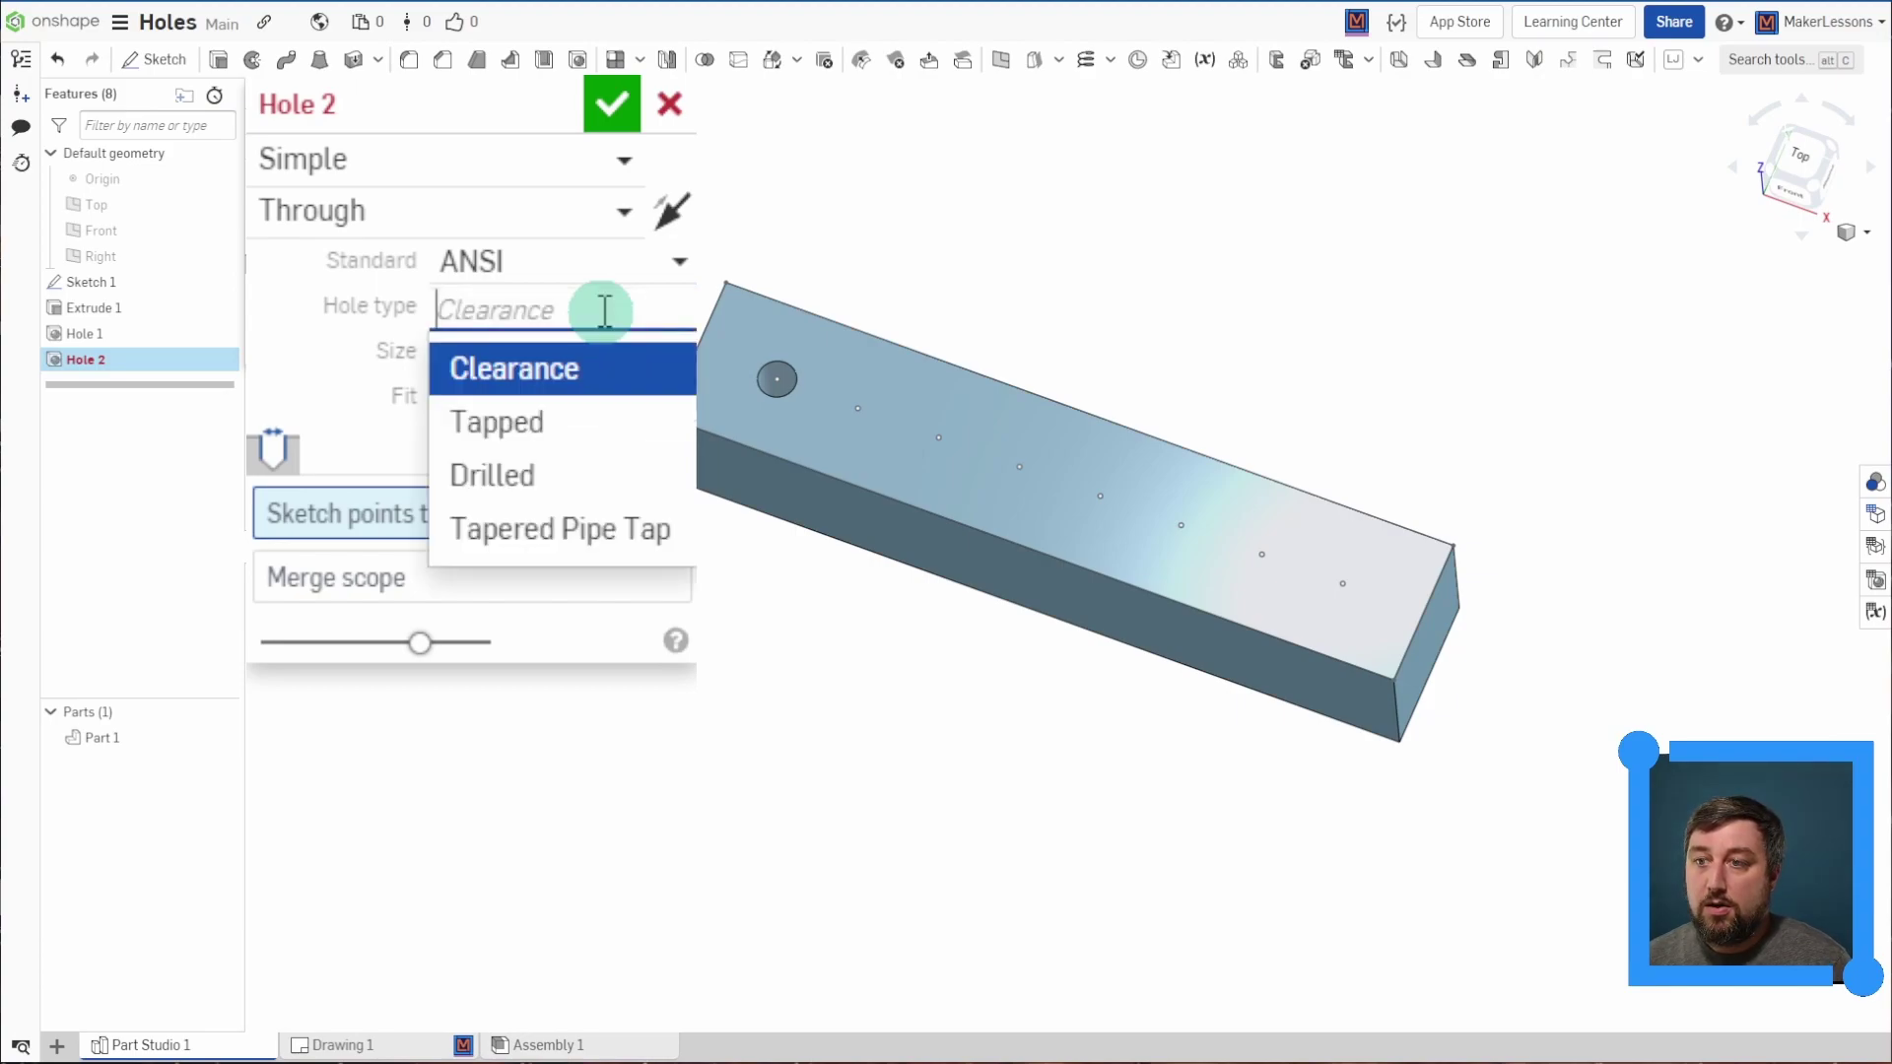
- Make Hole 2 tapped at 28 tpi, briefly trying size 2 1/4 at 12 tpi
{"action": "left_click", "coordinate": [578, 422]}
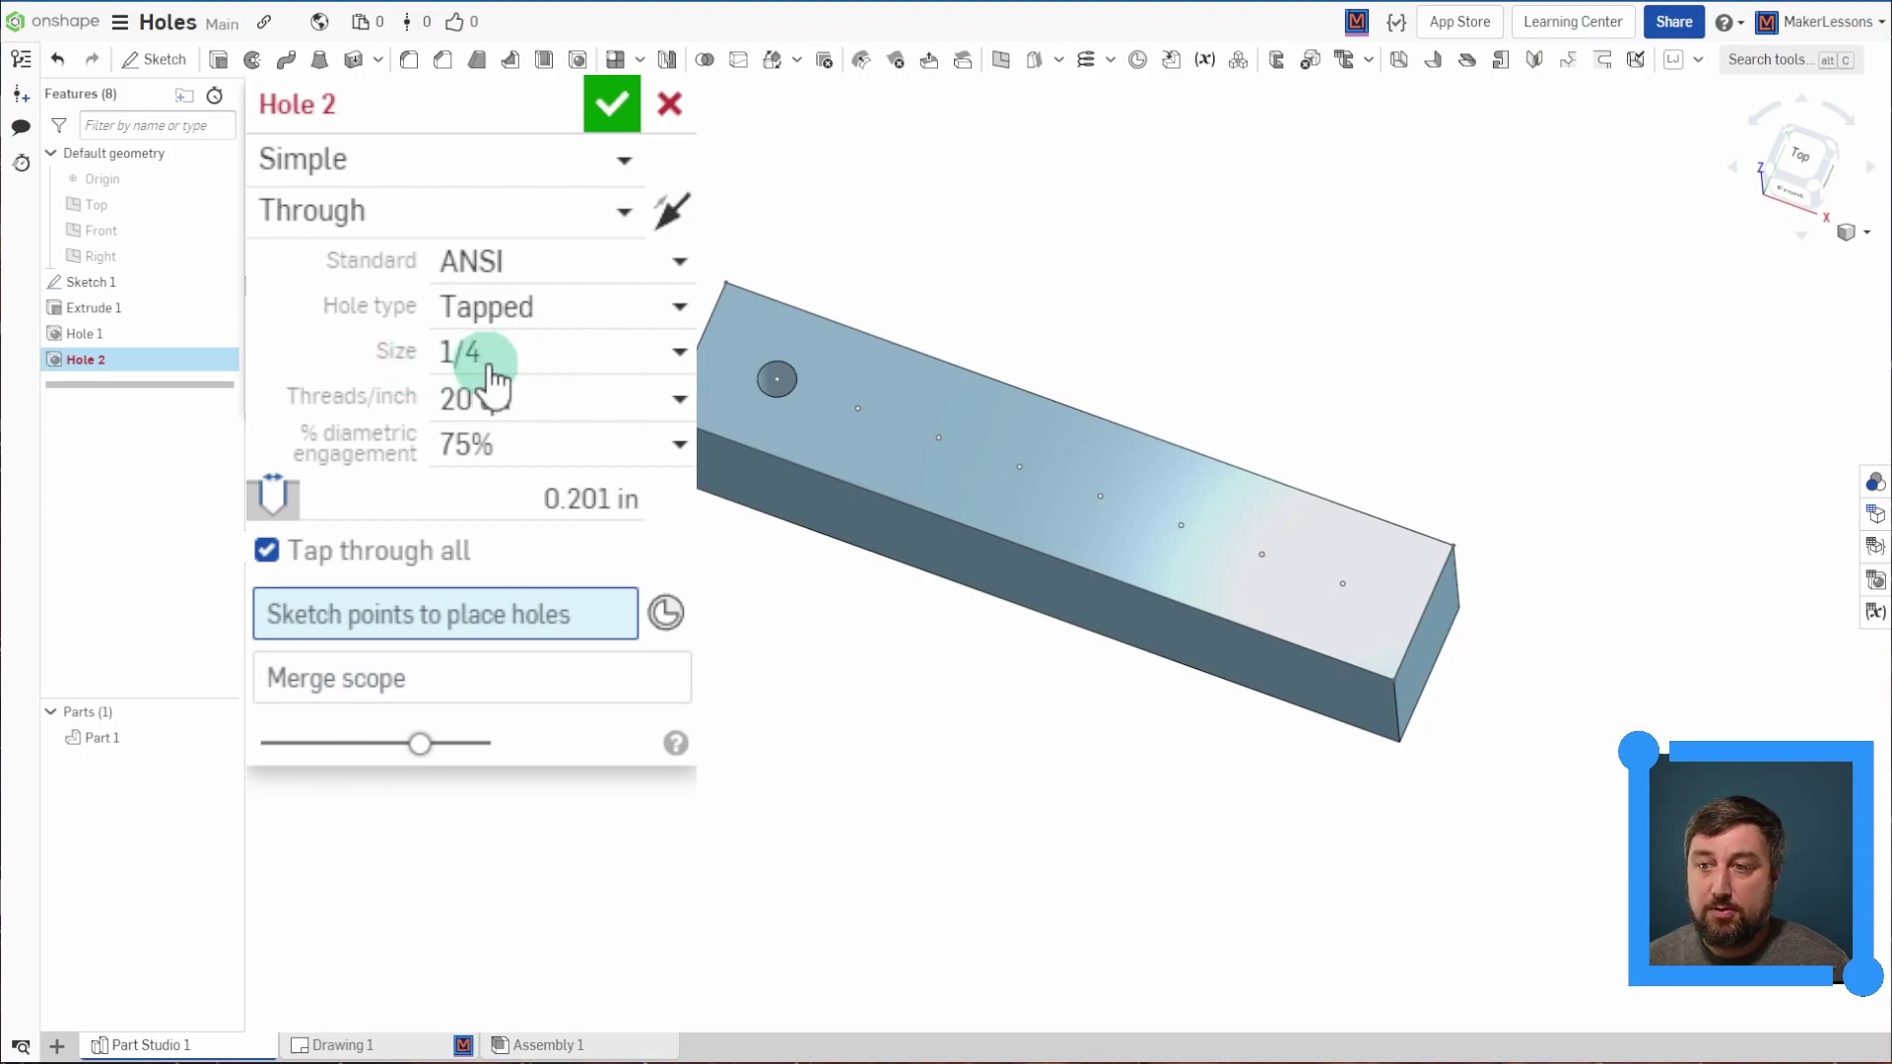
{"action": "left_click", "coordinate": [561, 404]}
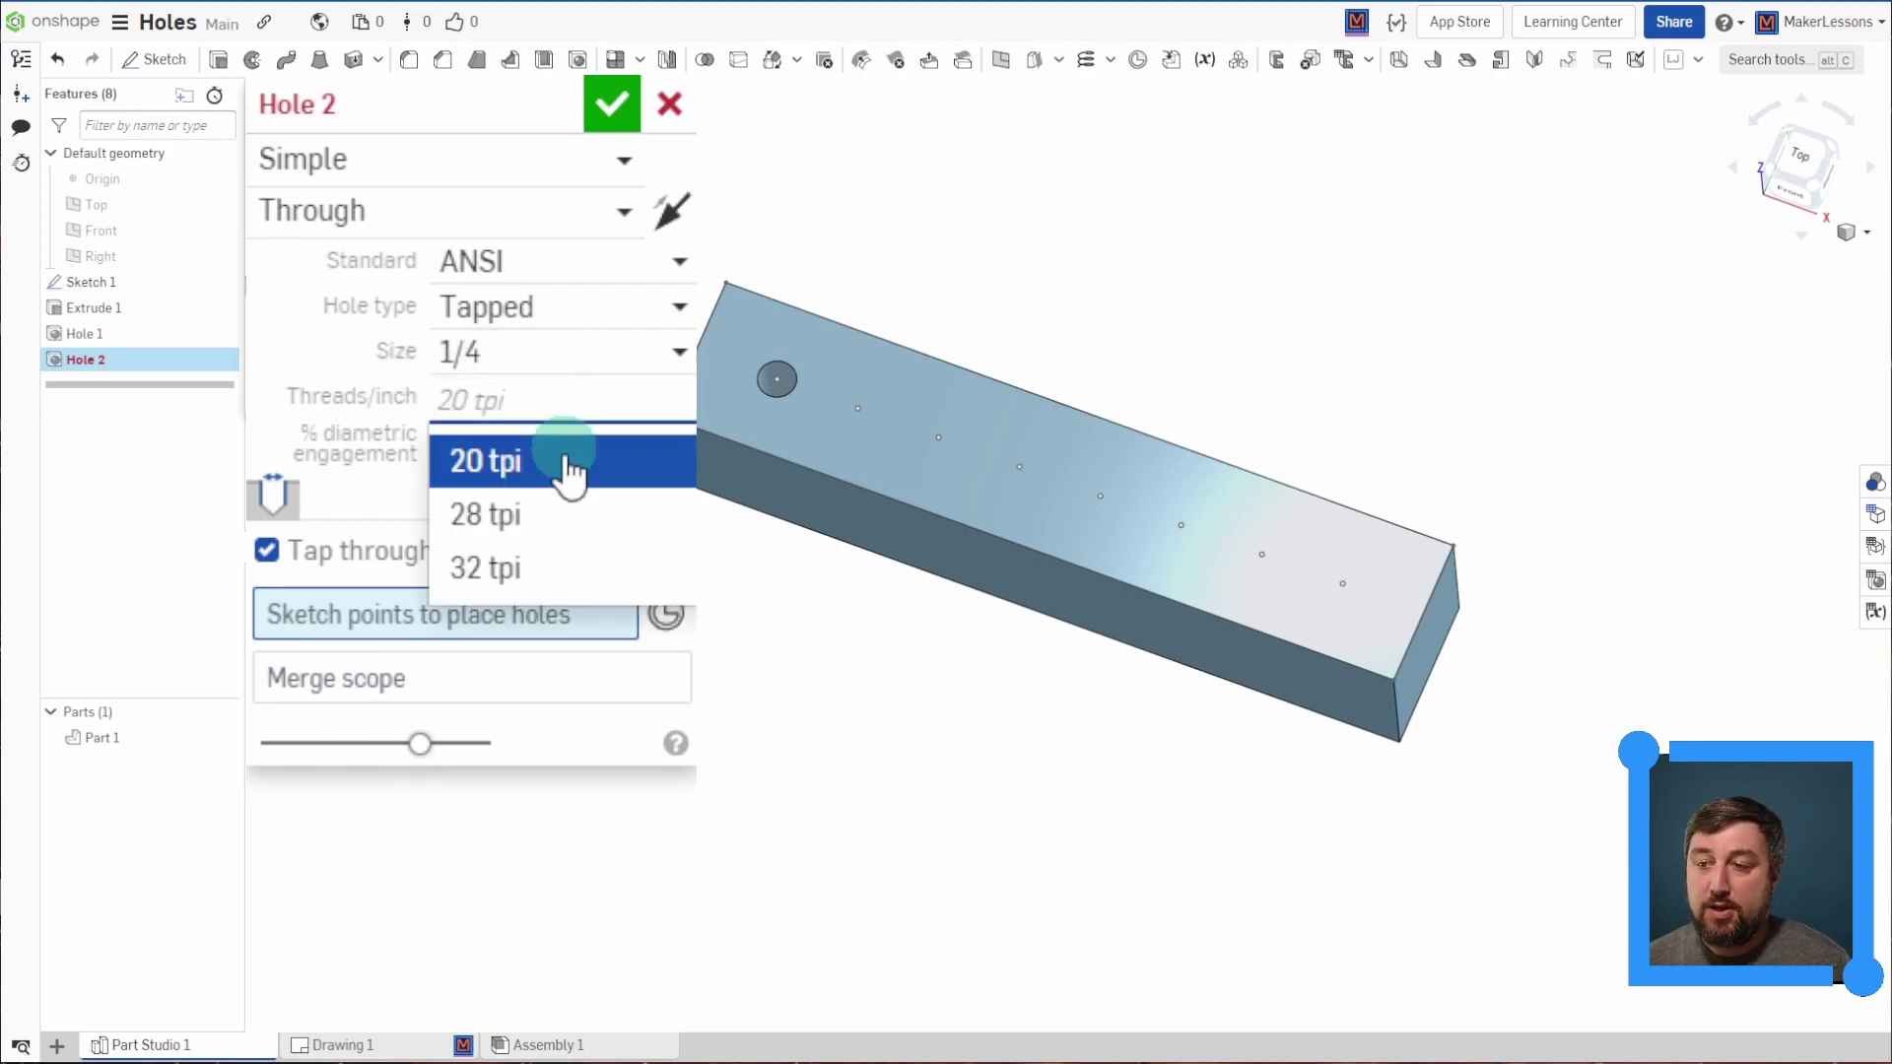
{"action": "left_click", "coordinate": [559, 514]}
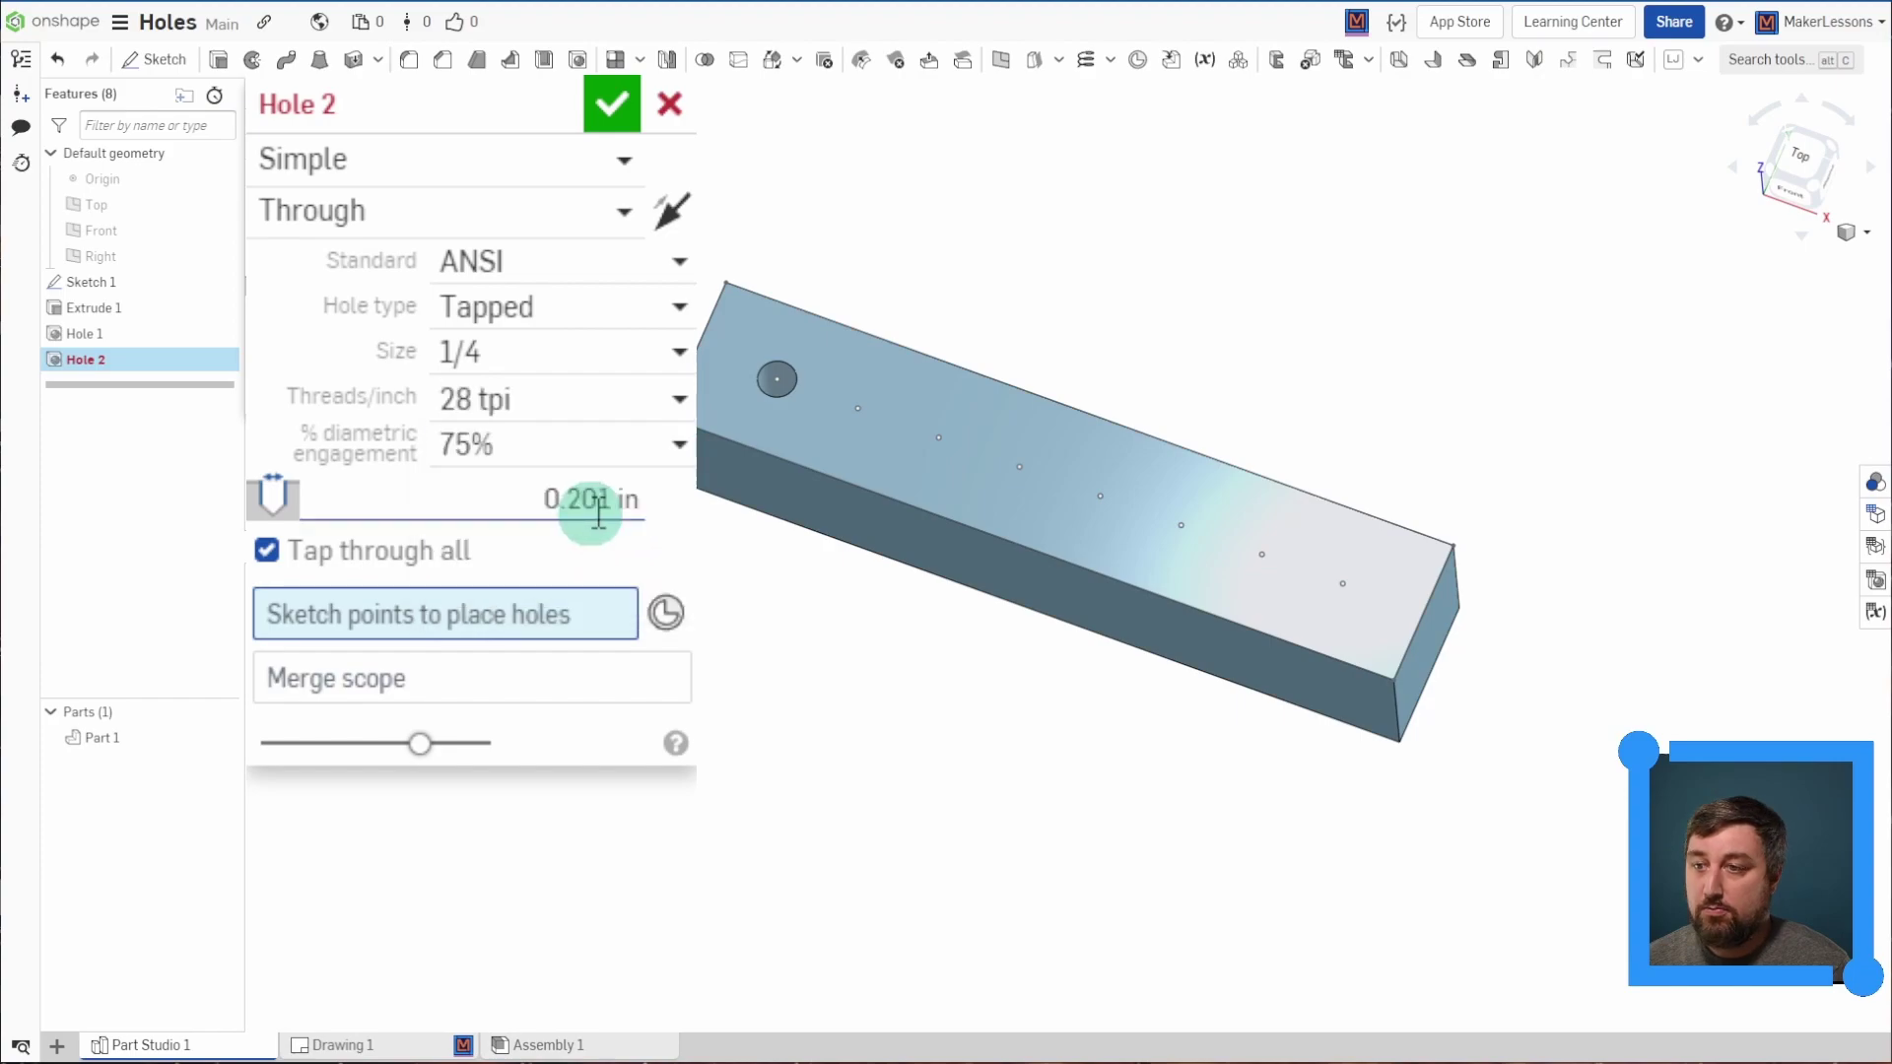
{"action": "left_click", "coordinate": [591, 503]}
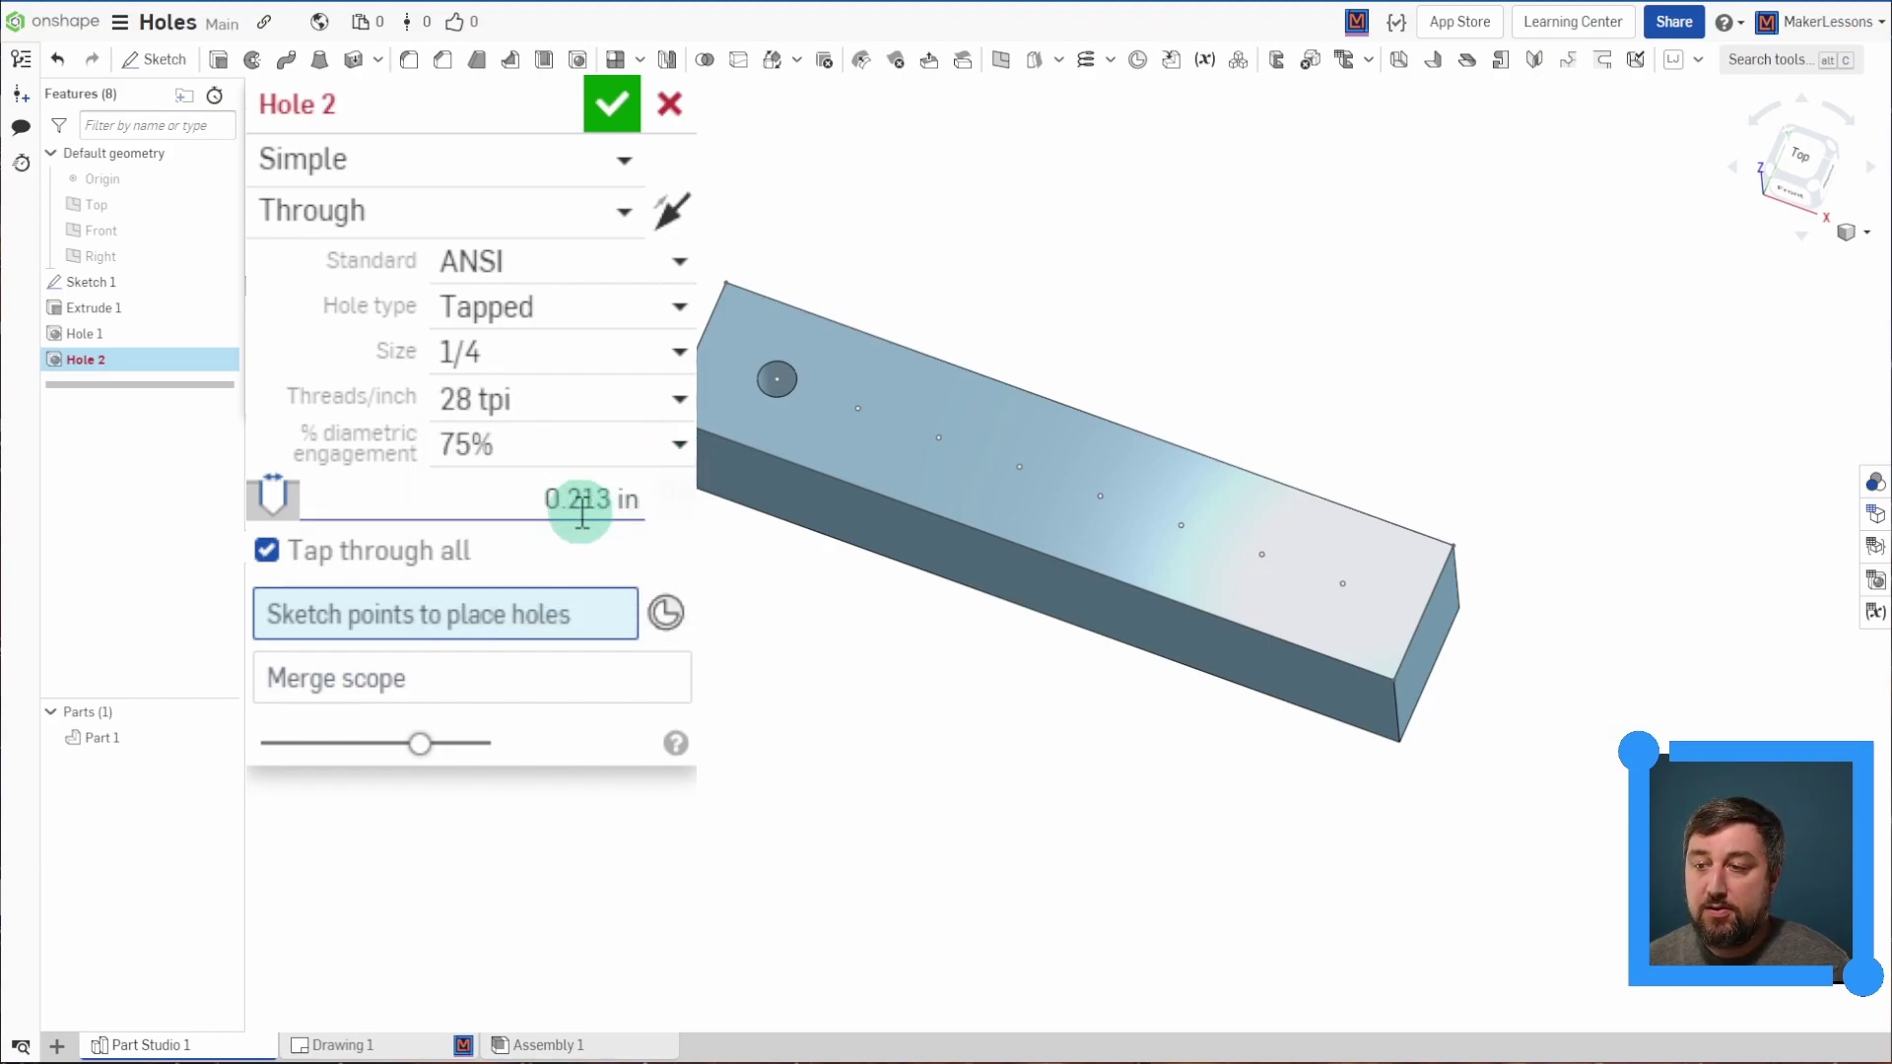
{"action": "left_click", "coordinate": [508, 362]}
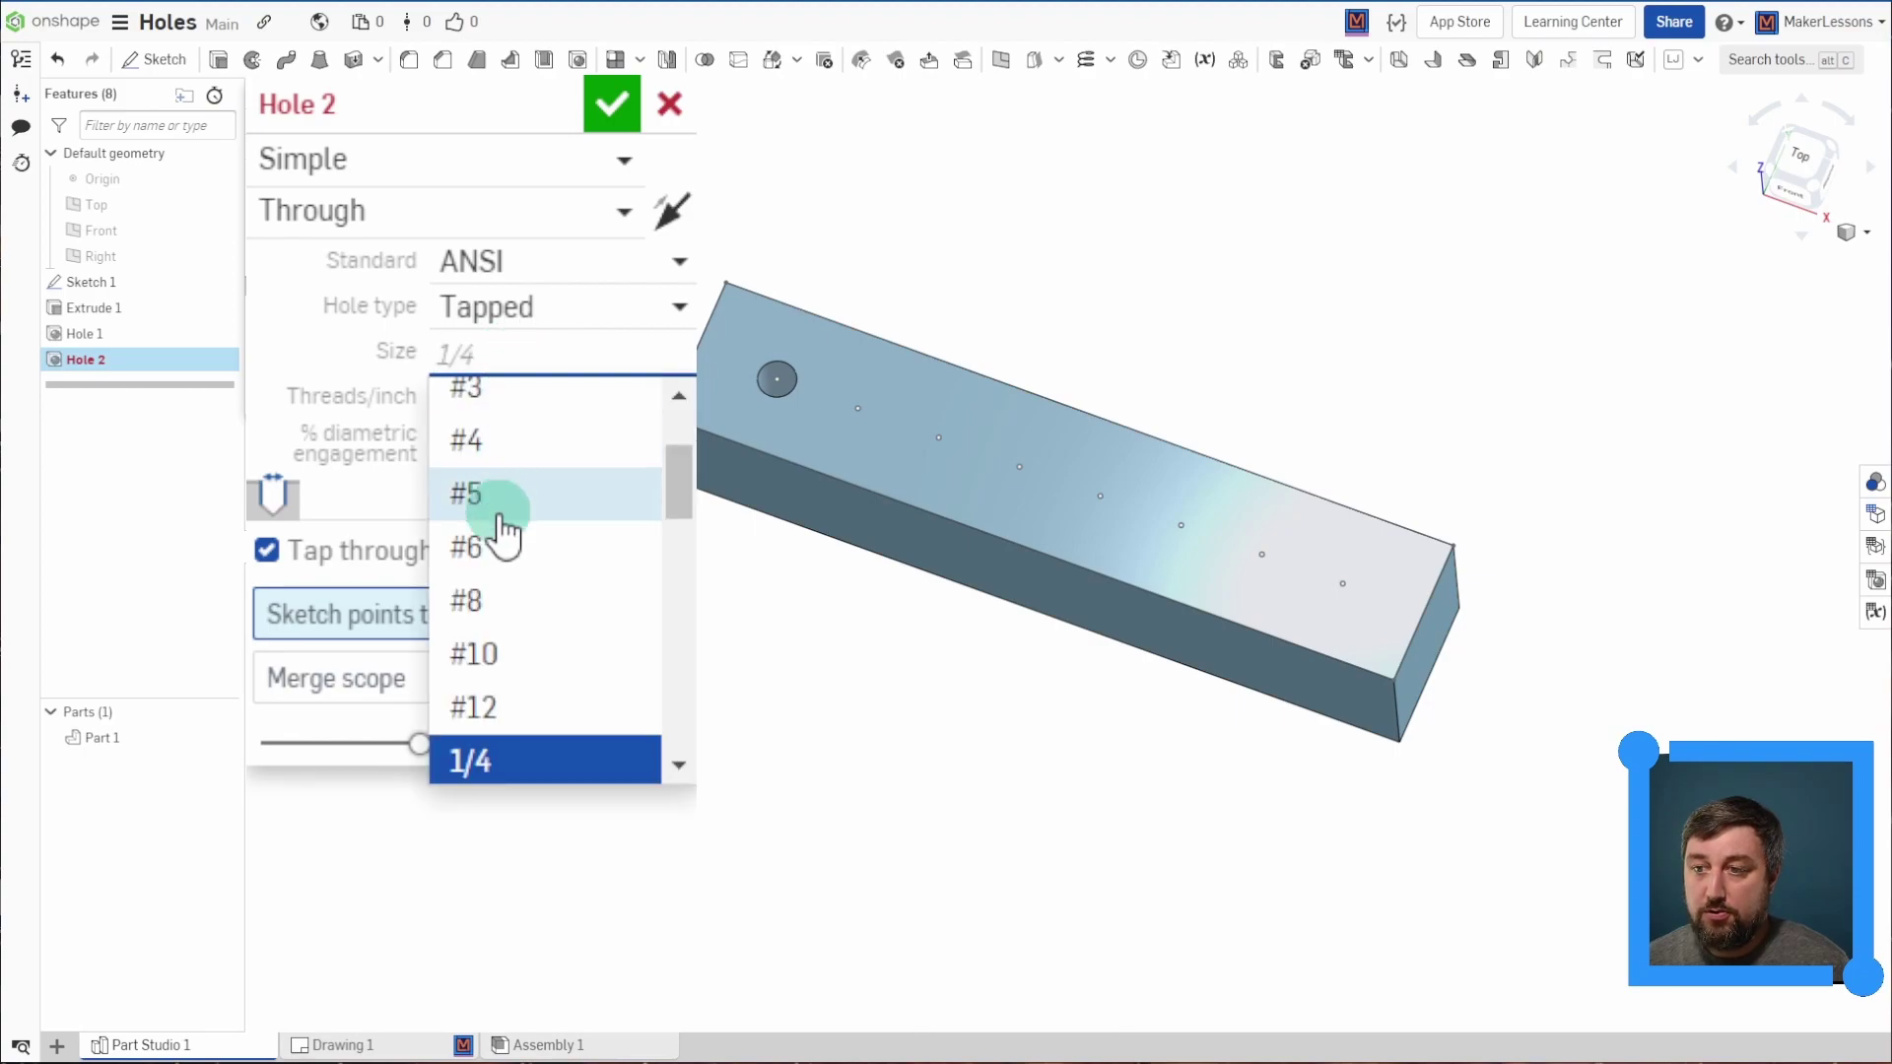
{"action": "scroll", "coordinate": [532, 710], "scroll_direction": "down", "scroll_amount": 5}
{"action": "left_click", "coordinate": [562, 585]}
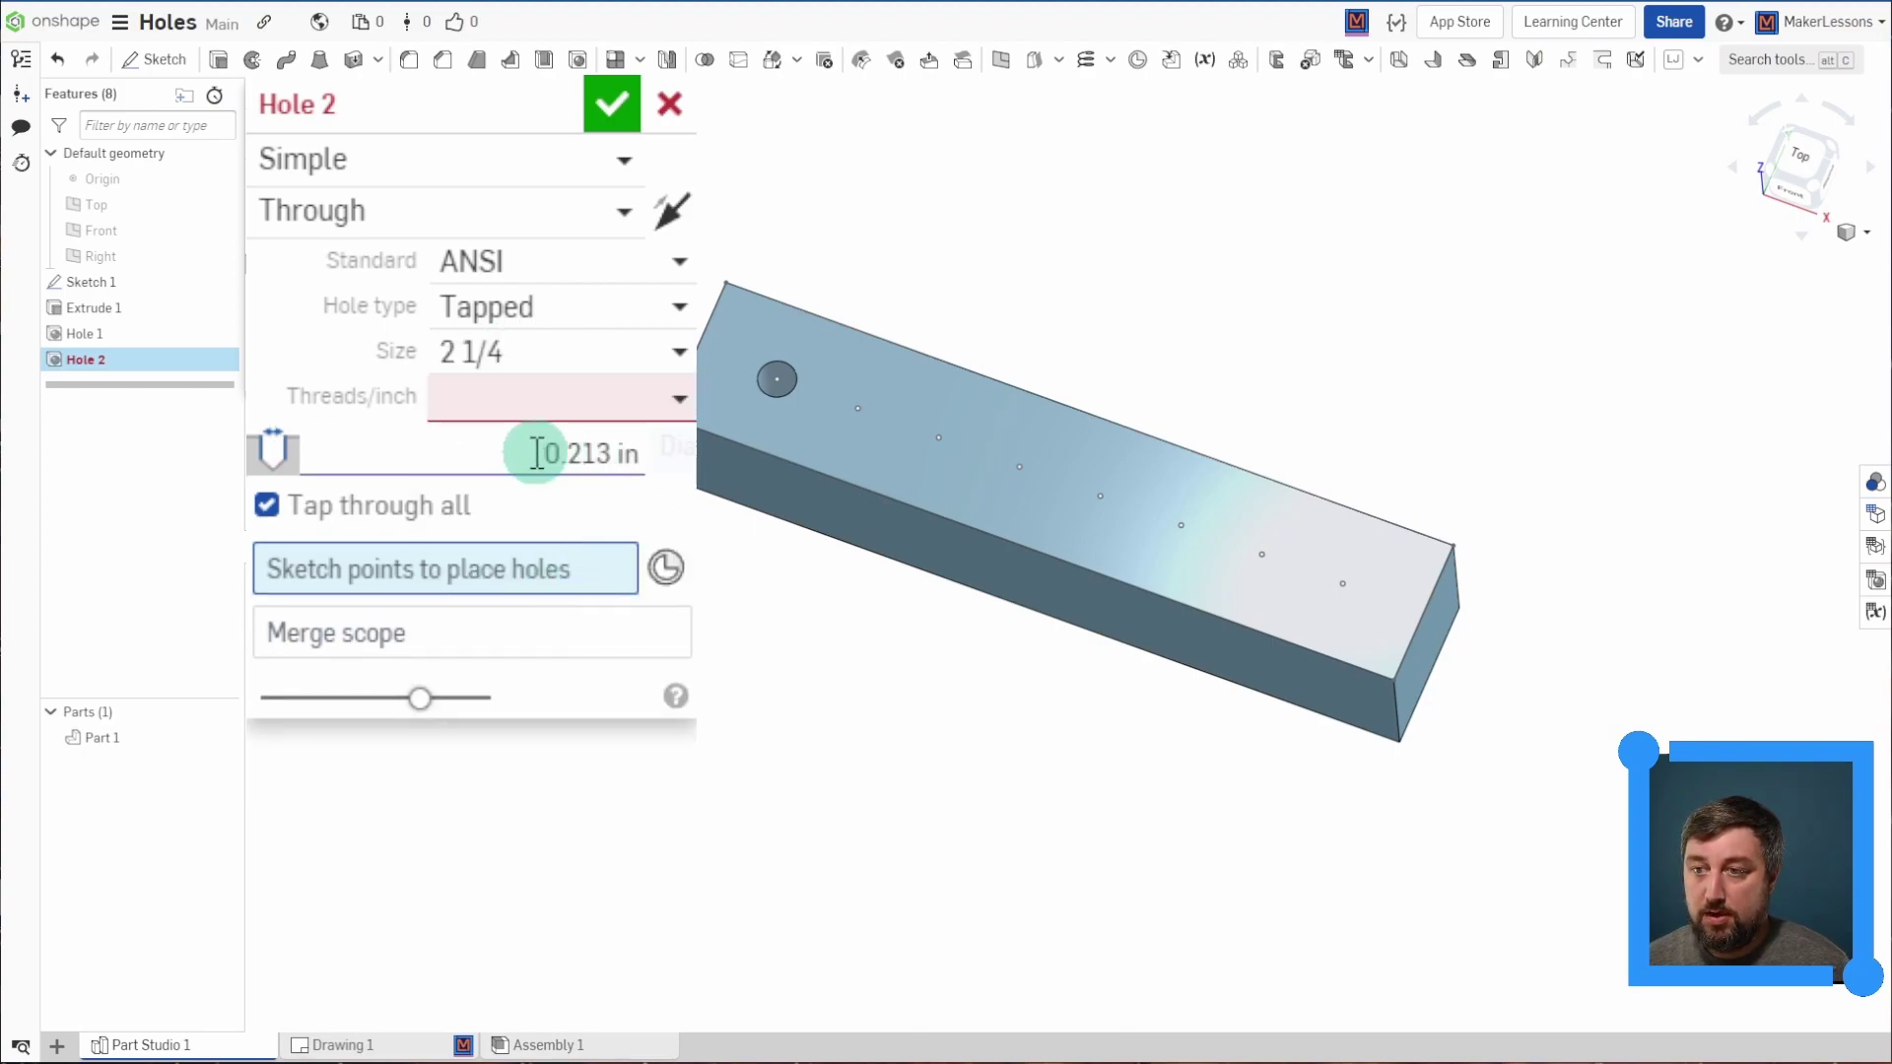
{"action": "left_click", "coordinate": [607, 395]}
{"action": "left_click", "coordinate": [537, 515]}
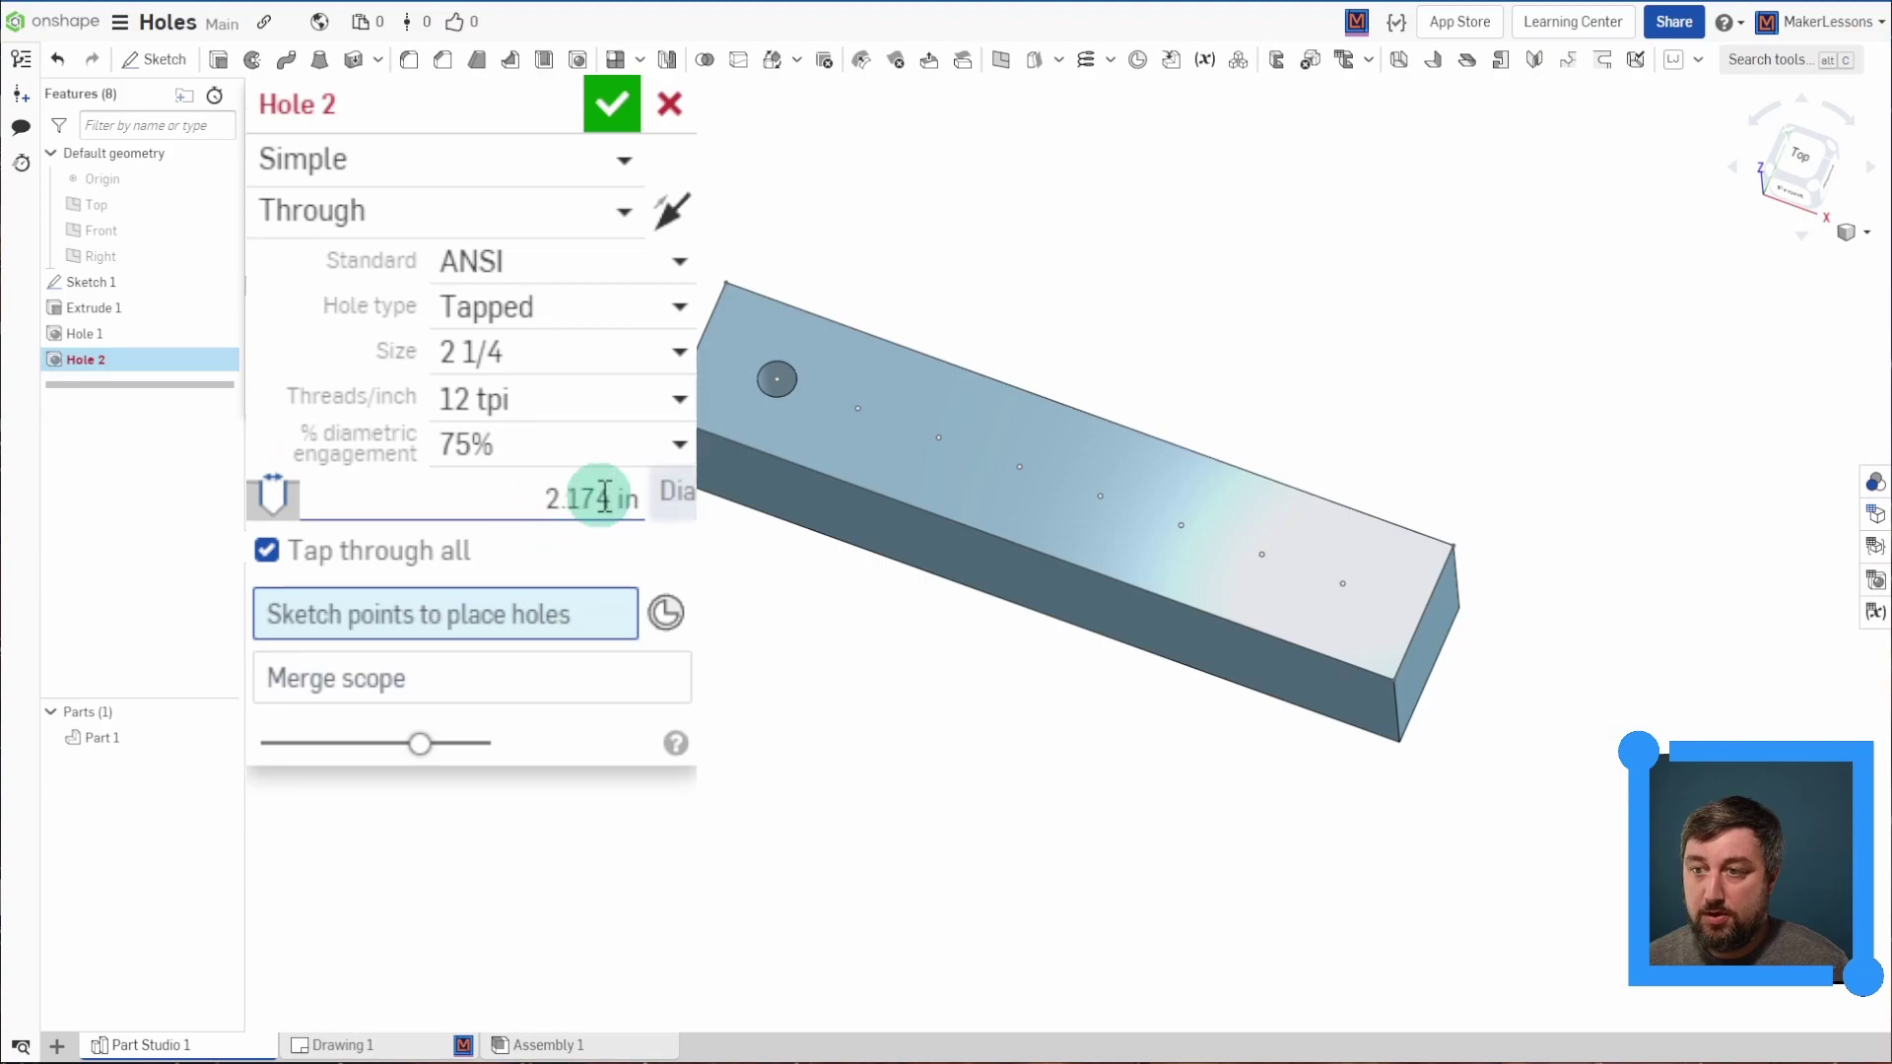
- Return Hole 2 to size 1/4 at 28 tpi and place it at the second sketch point
{"action": "left_click", "coordinate": [578, 374]}
{"action": "scroll", "coordinate": [558, 557], "scroll_direction": "up", "scroll_amount": 6}
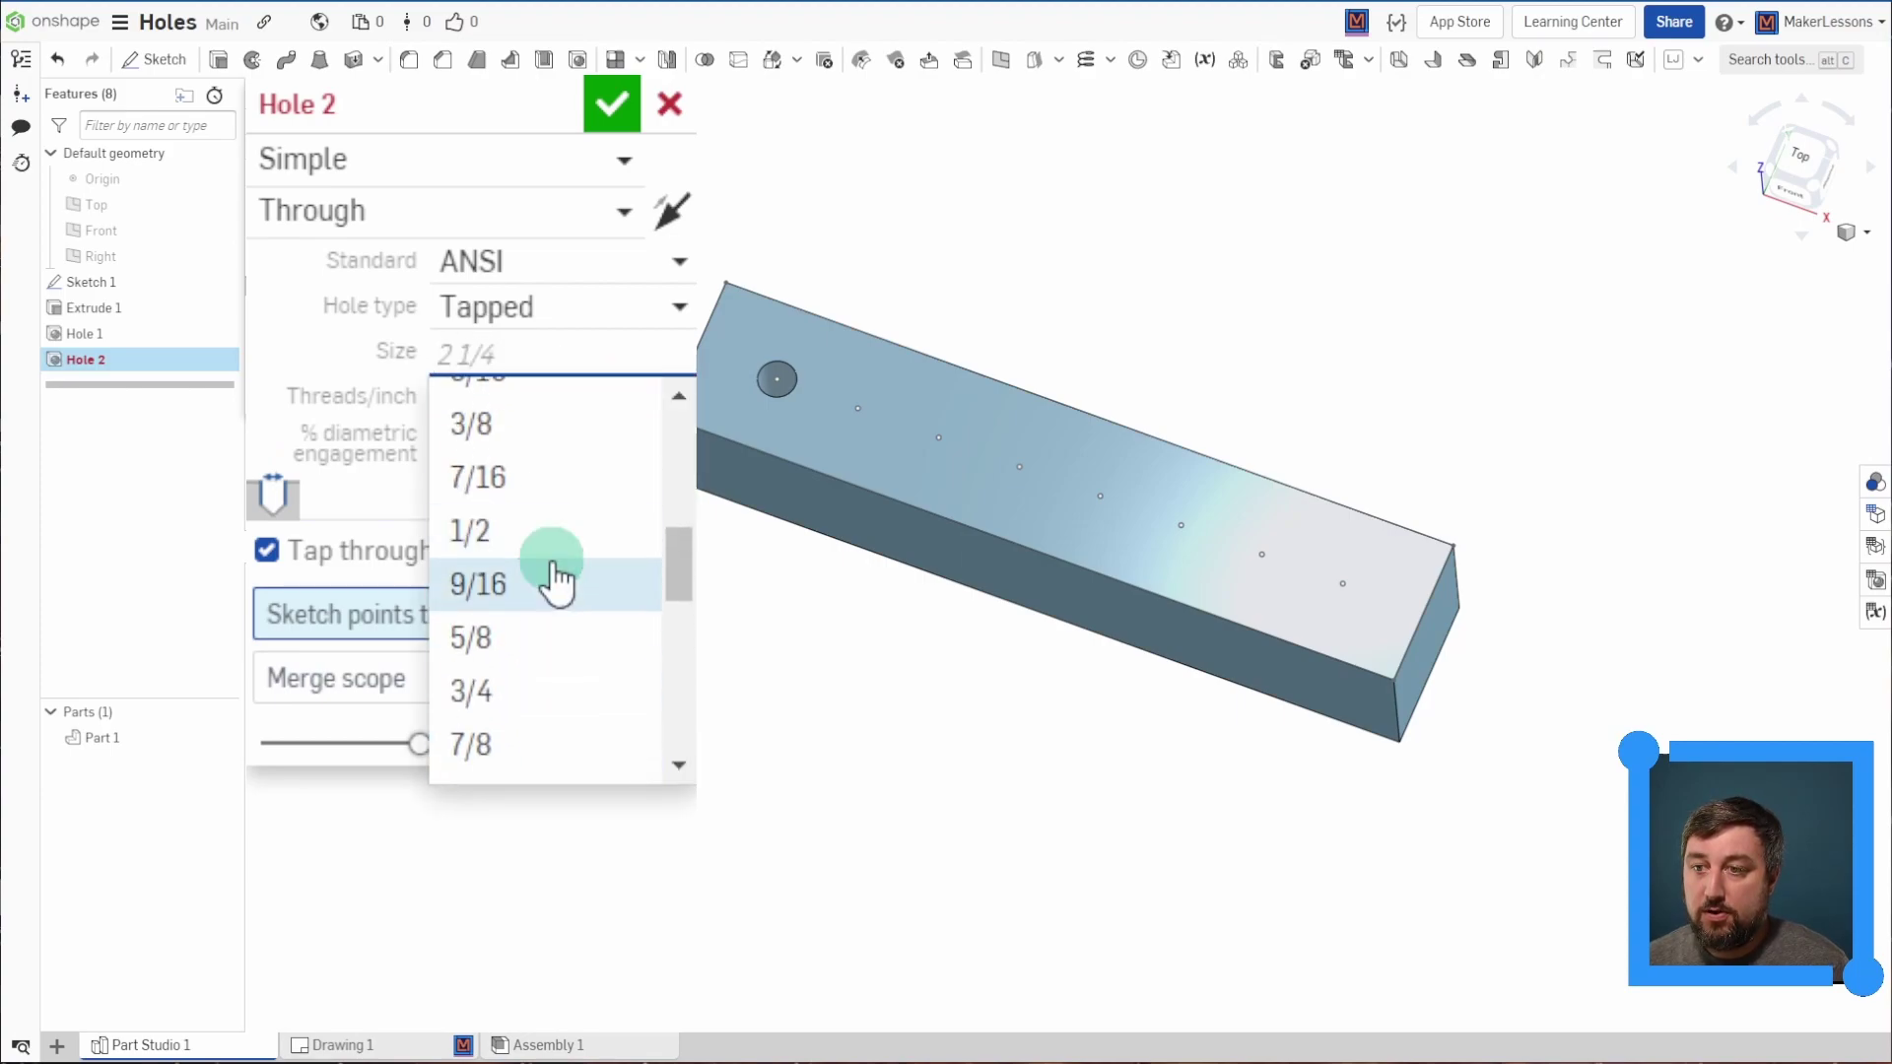
{"action": "left_click", "coordinate": [560, 540]}
{"action": "left_click", "coordinate": [596, 404]}
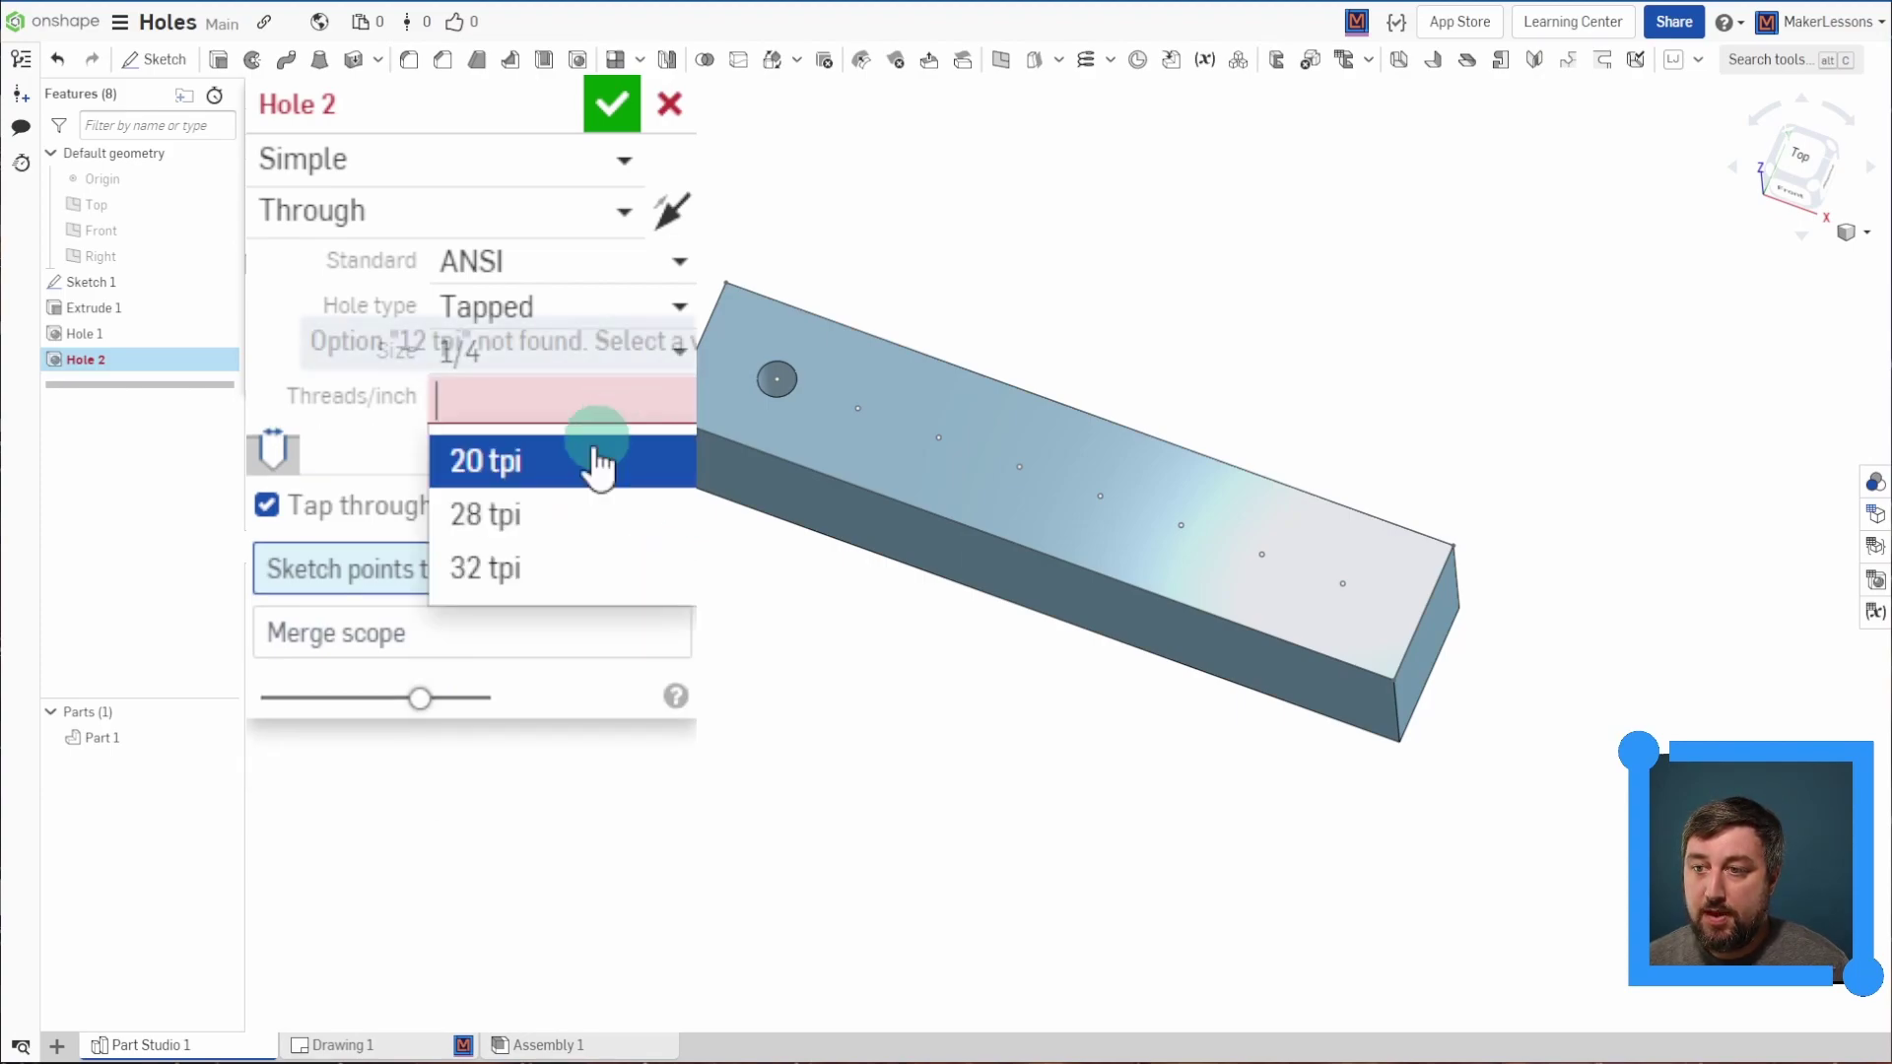
{"action": "left_click", "coordinate": [552, 508]}
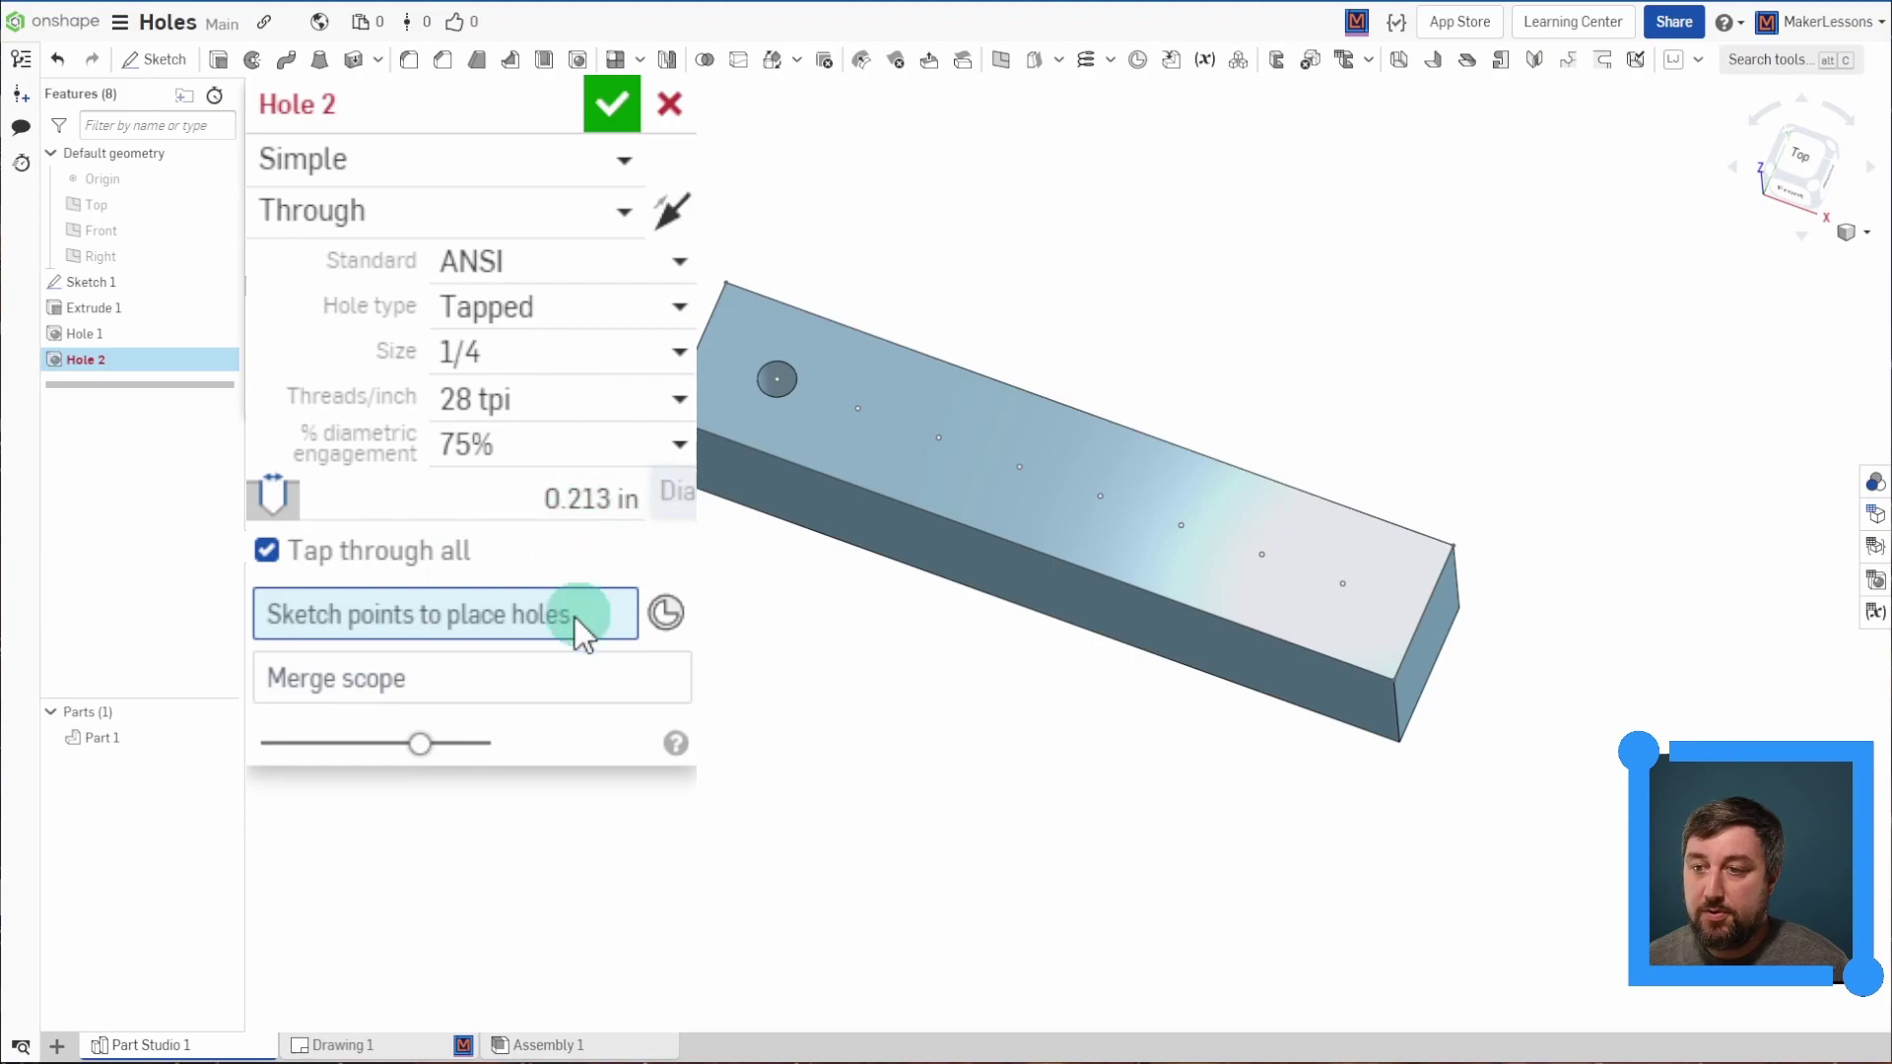
{"action": "left_click", "coordinate": [858, 408]}
{"action": "left_click", "coordinate": [607, 109]}
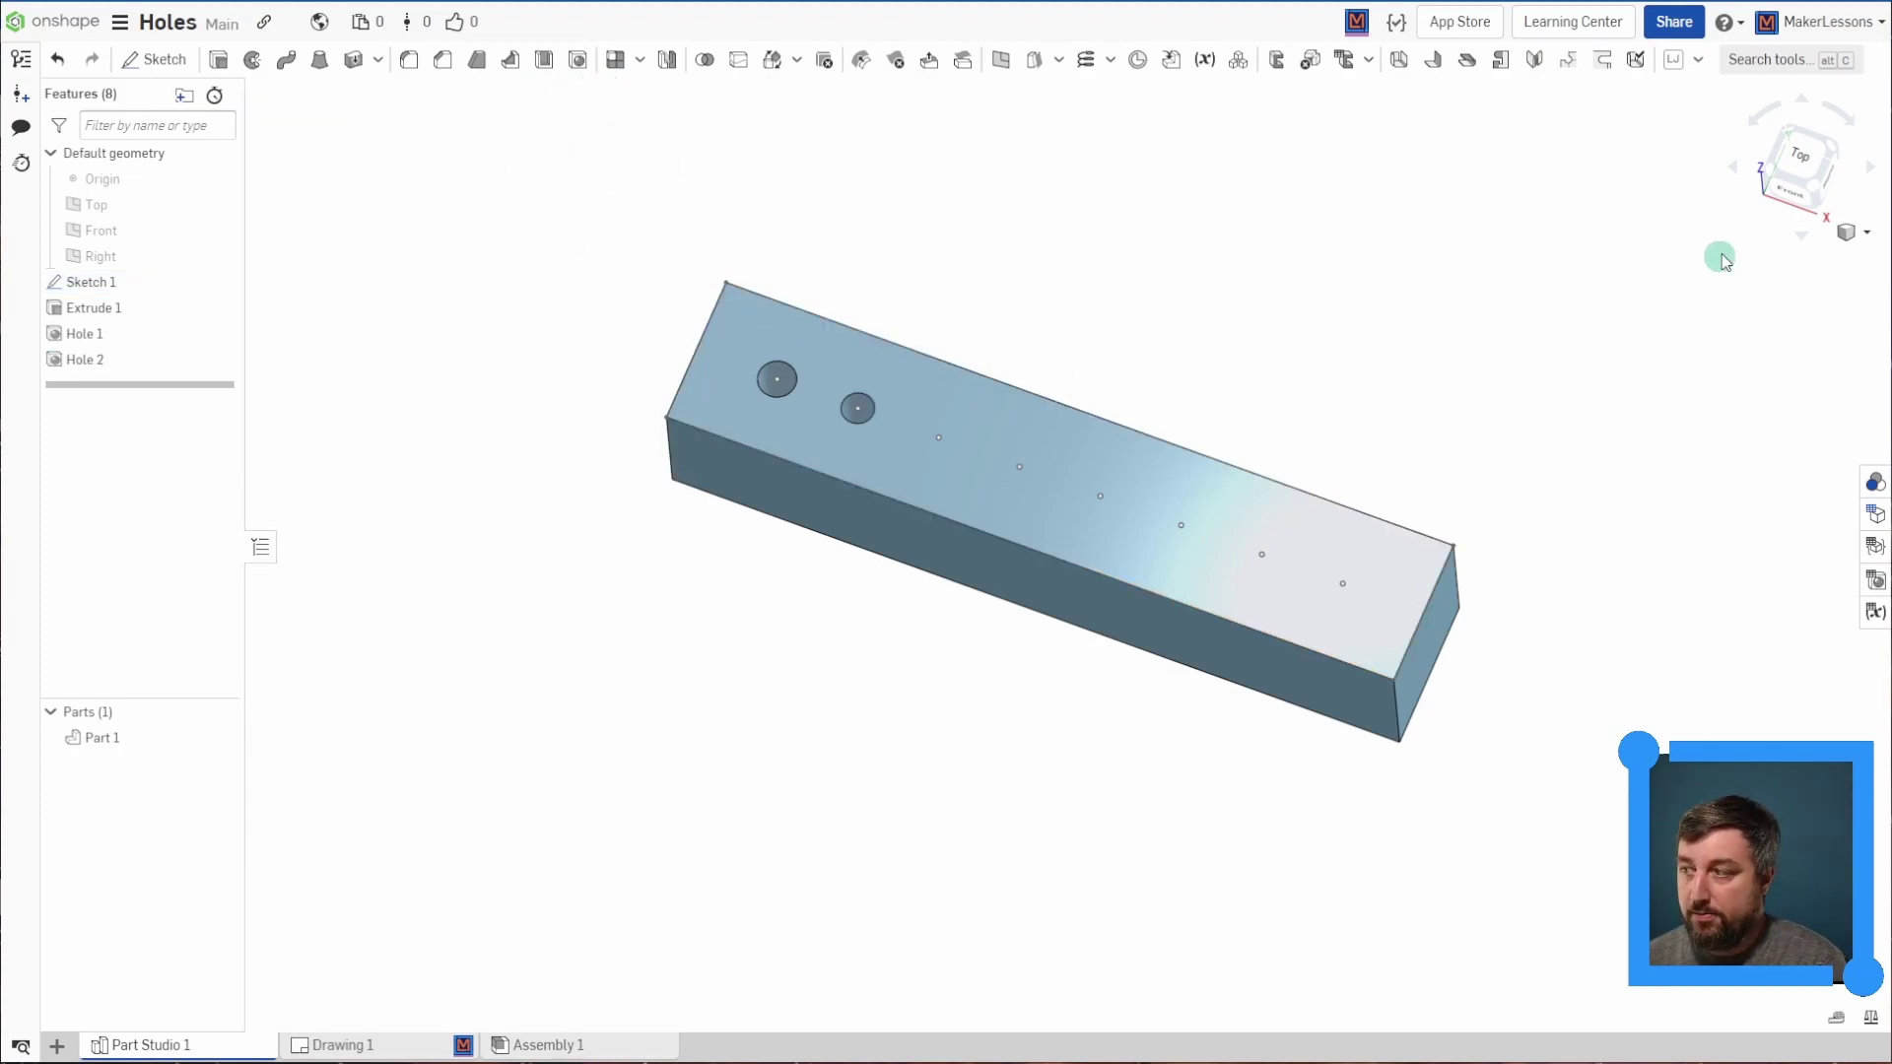
{"action": "left_click", "coordinate": [1817, 160]}
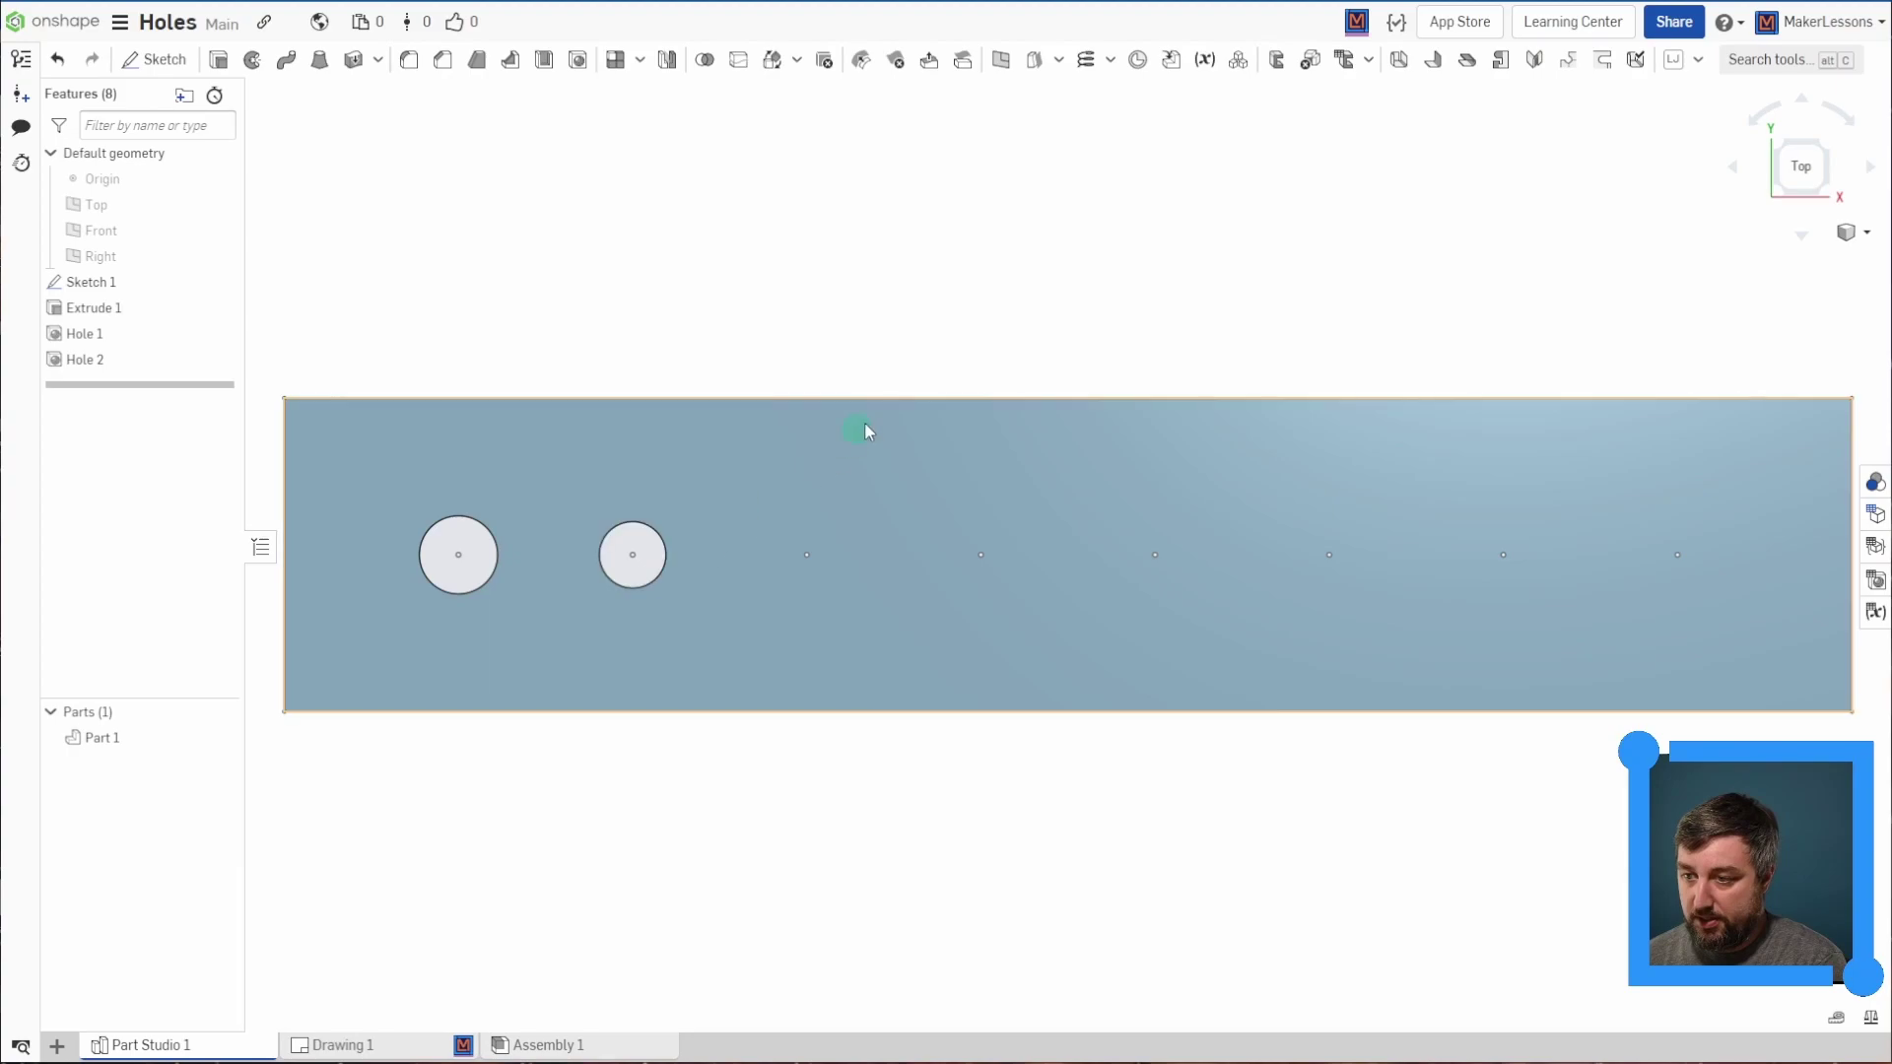
{"action": "middle_click_drag", "start_coordinate": [937, 385], "coordinate": [953, 228]}
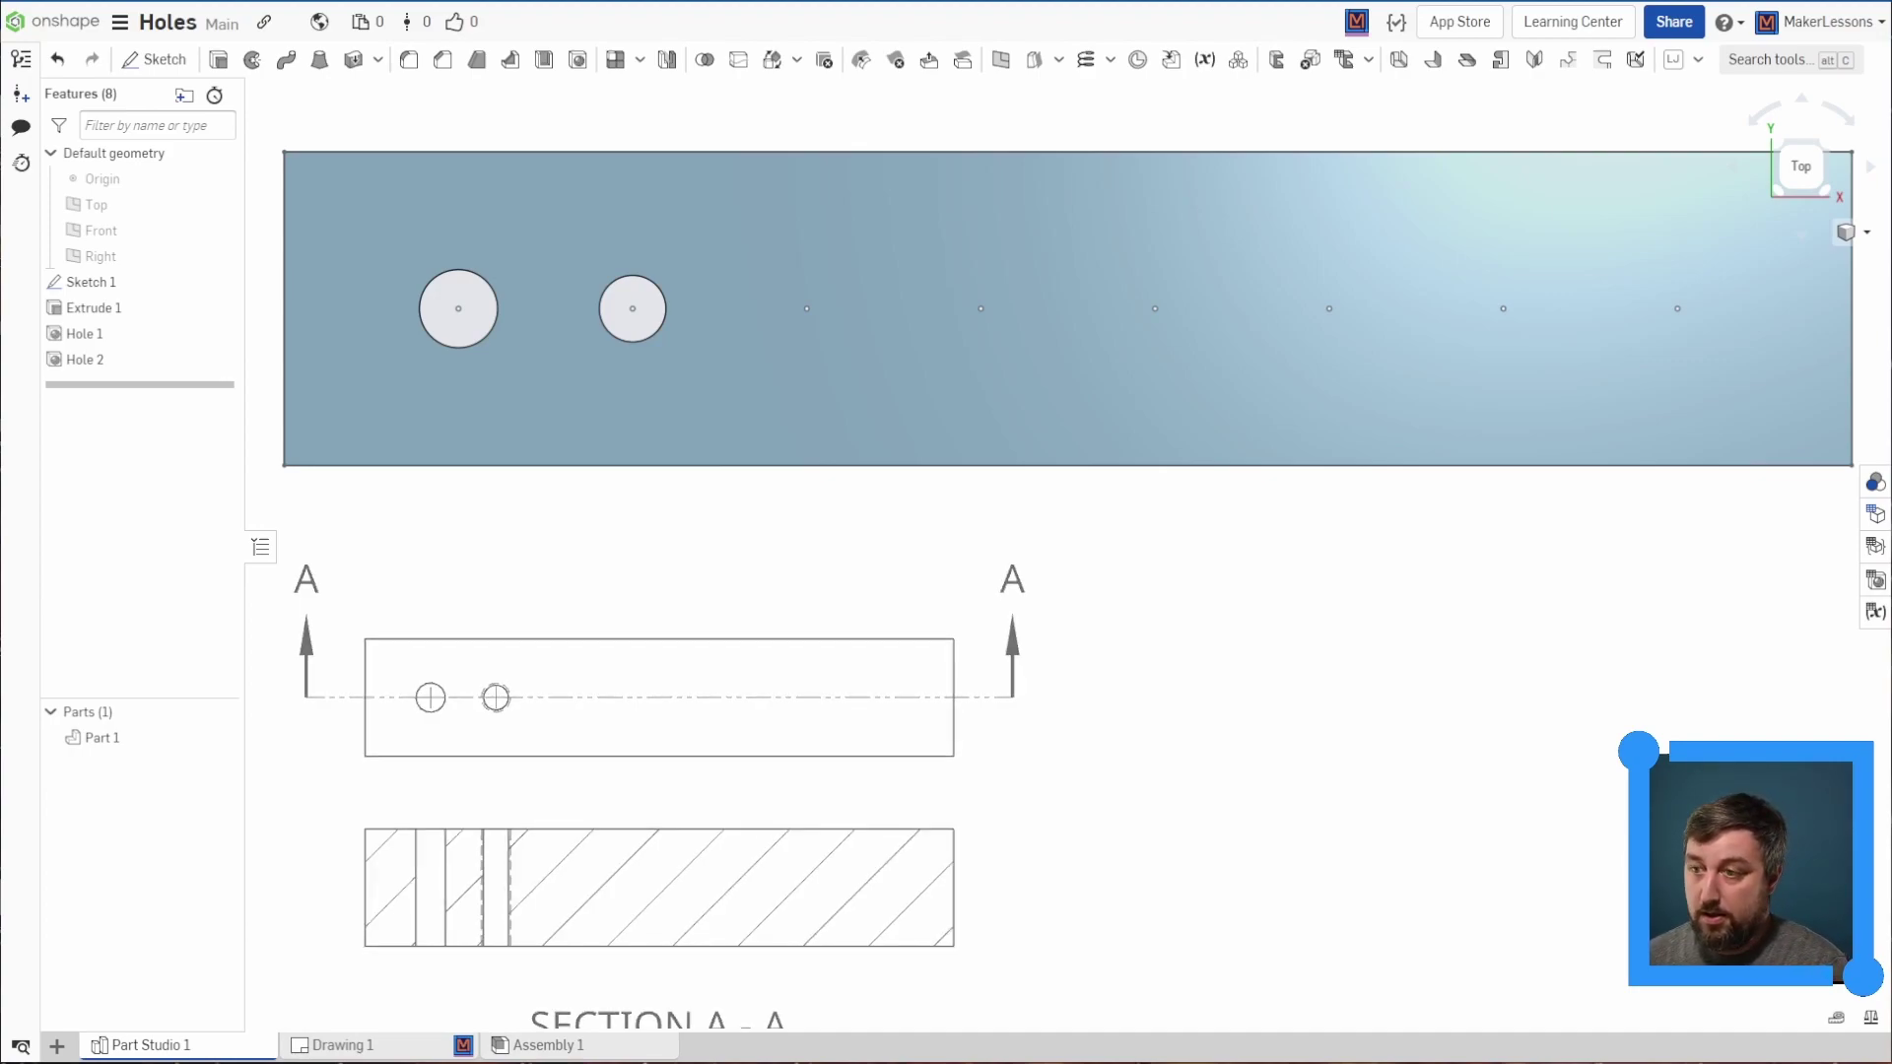
{"action": "right_click_drag", "start_coordinate": [1038, 616], "coordinate": [1085, 619]}
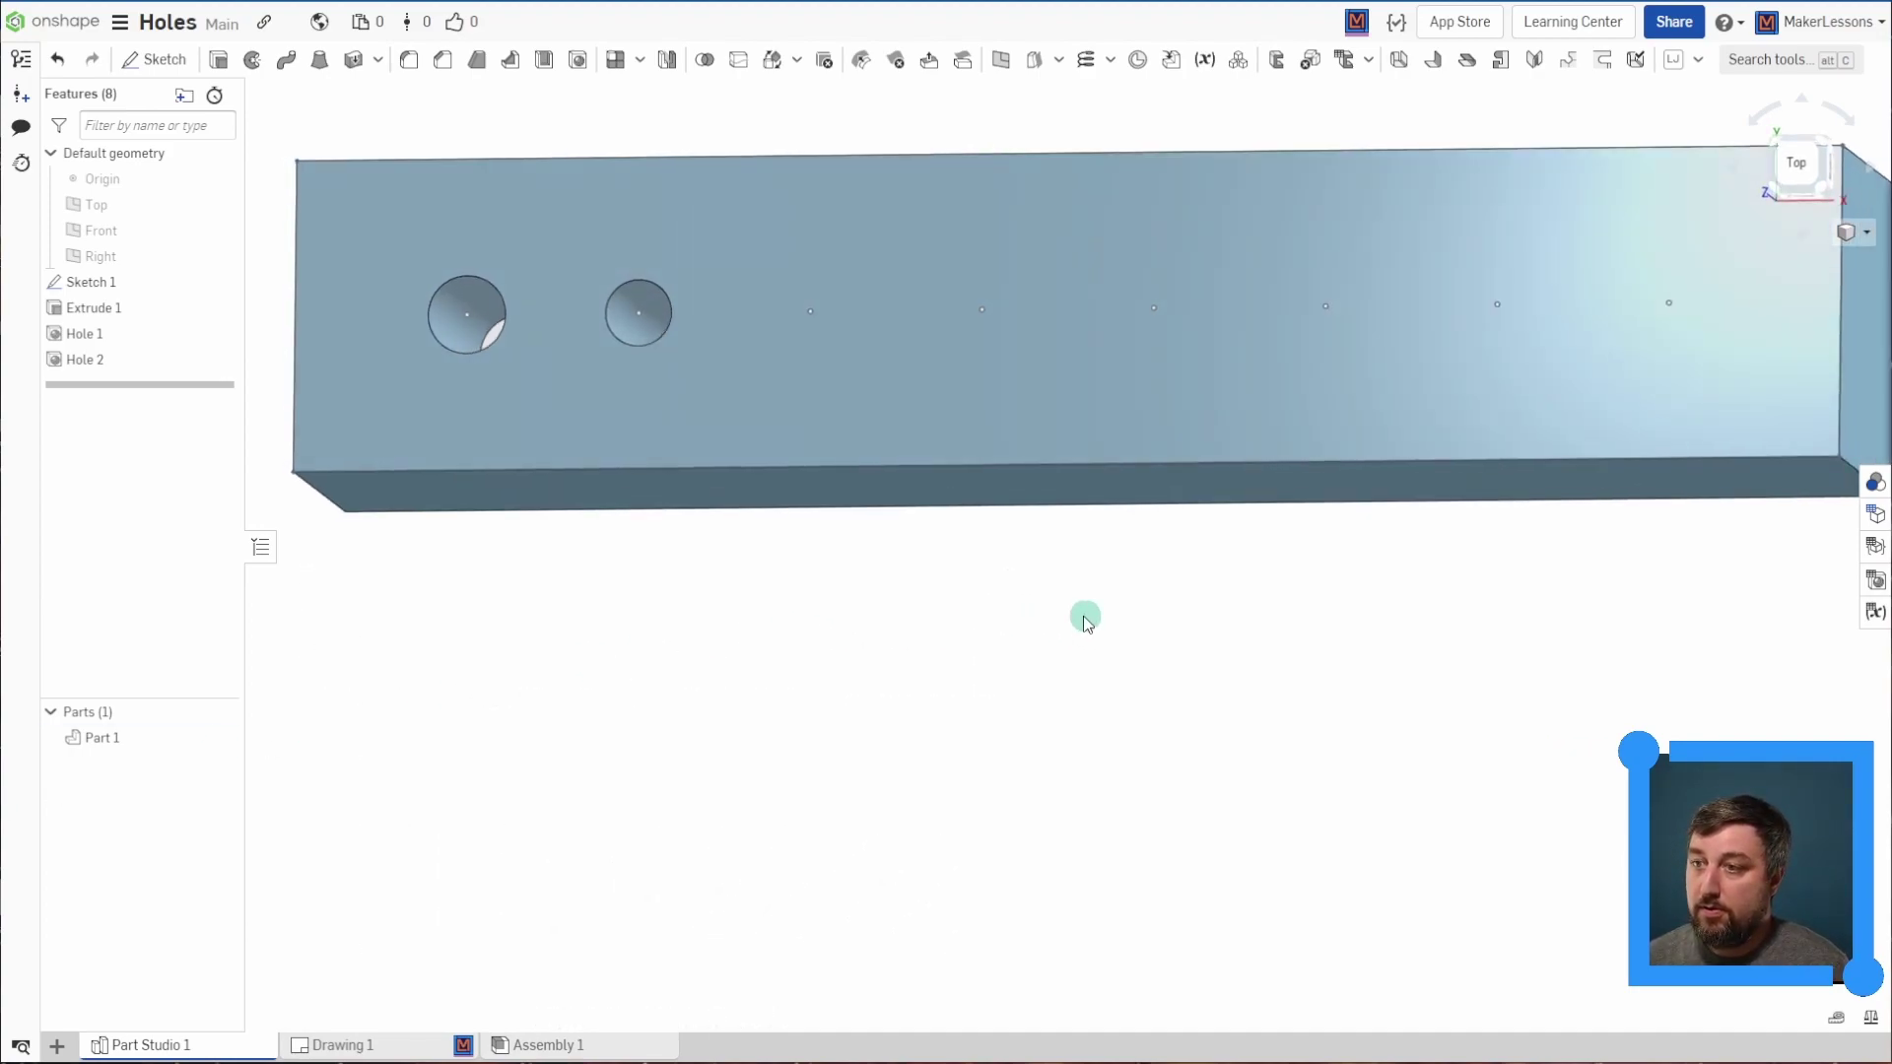
- Start Hole 3 as a 1/4 ANSI Clearance counterbore through hole with Free fit
{"action": "left_click", "coordinate": [579, 62]}
{"action": "left_click", "coordinate": [1829, 111]}
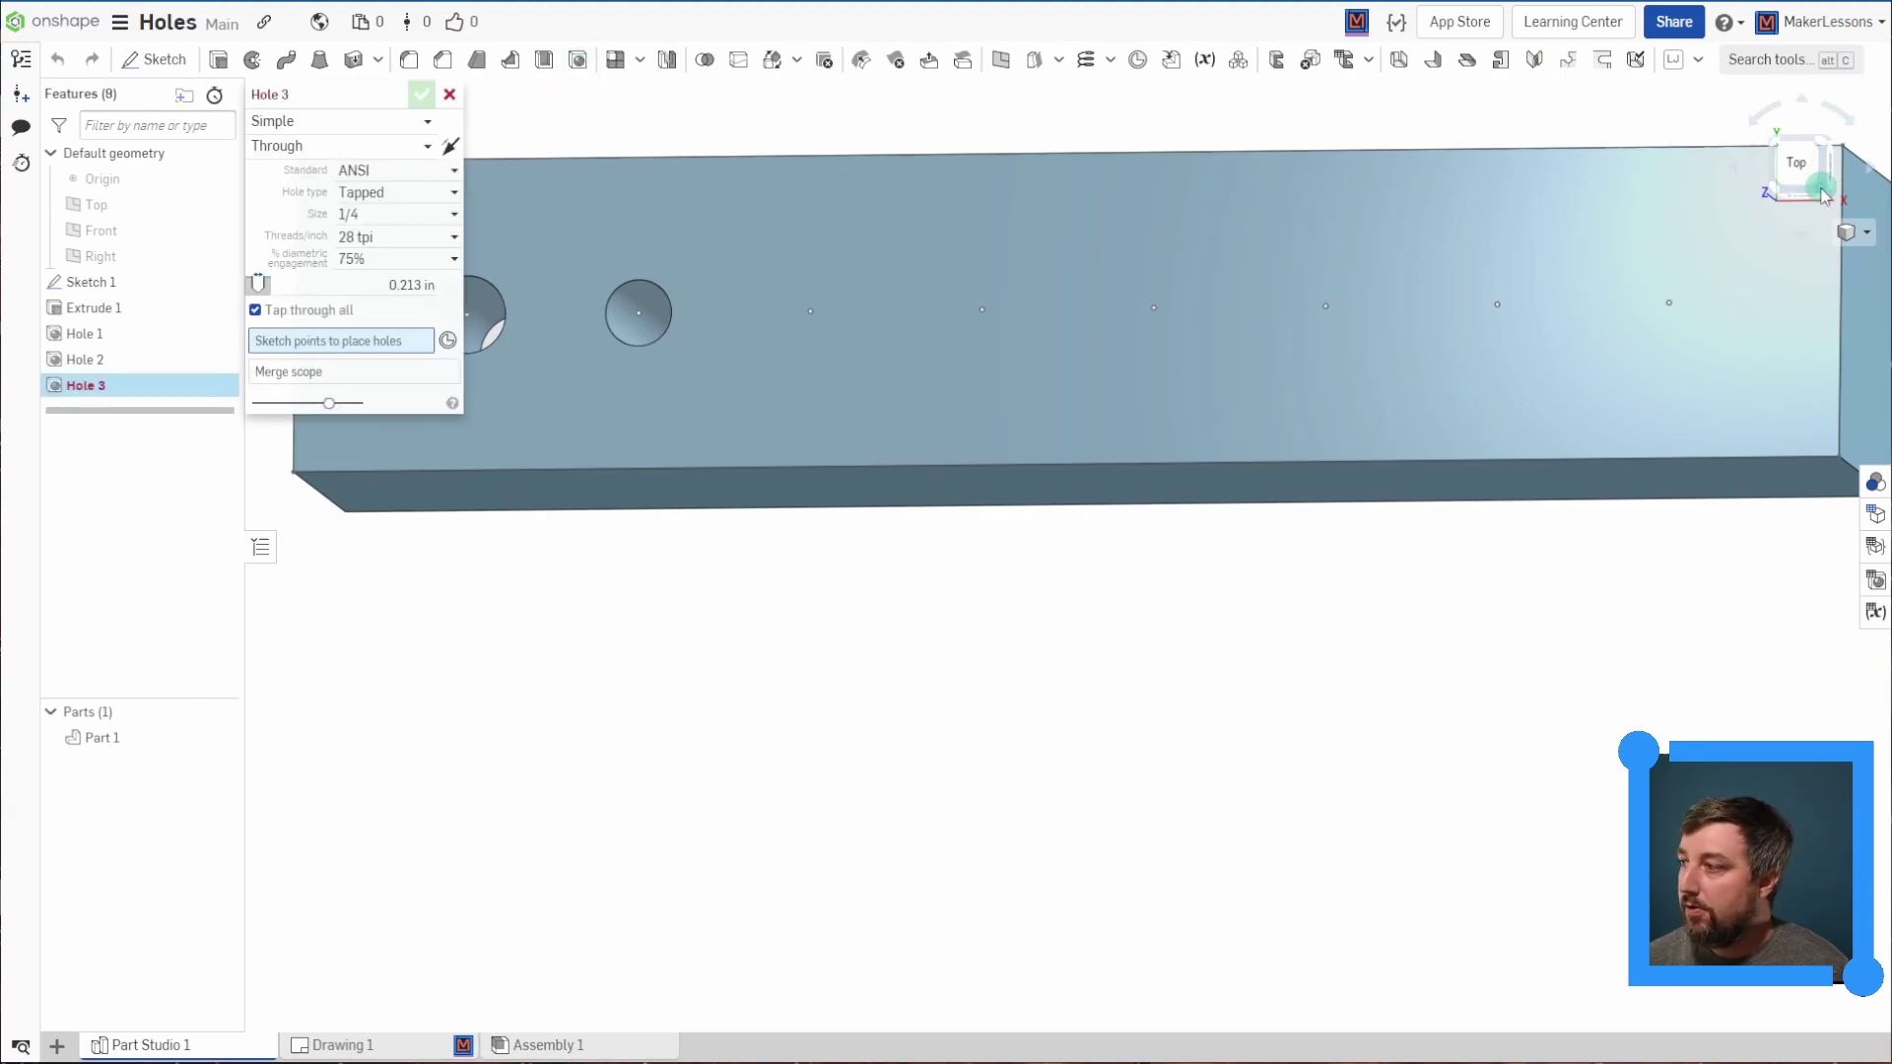
{"action": "left_click", "coordinate": [405, 197]}
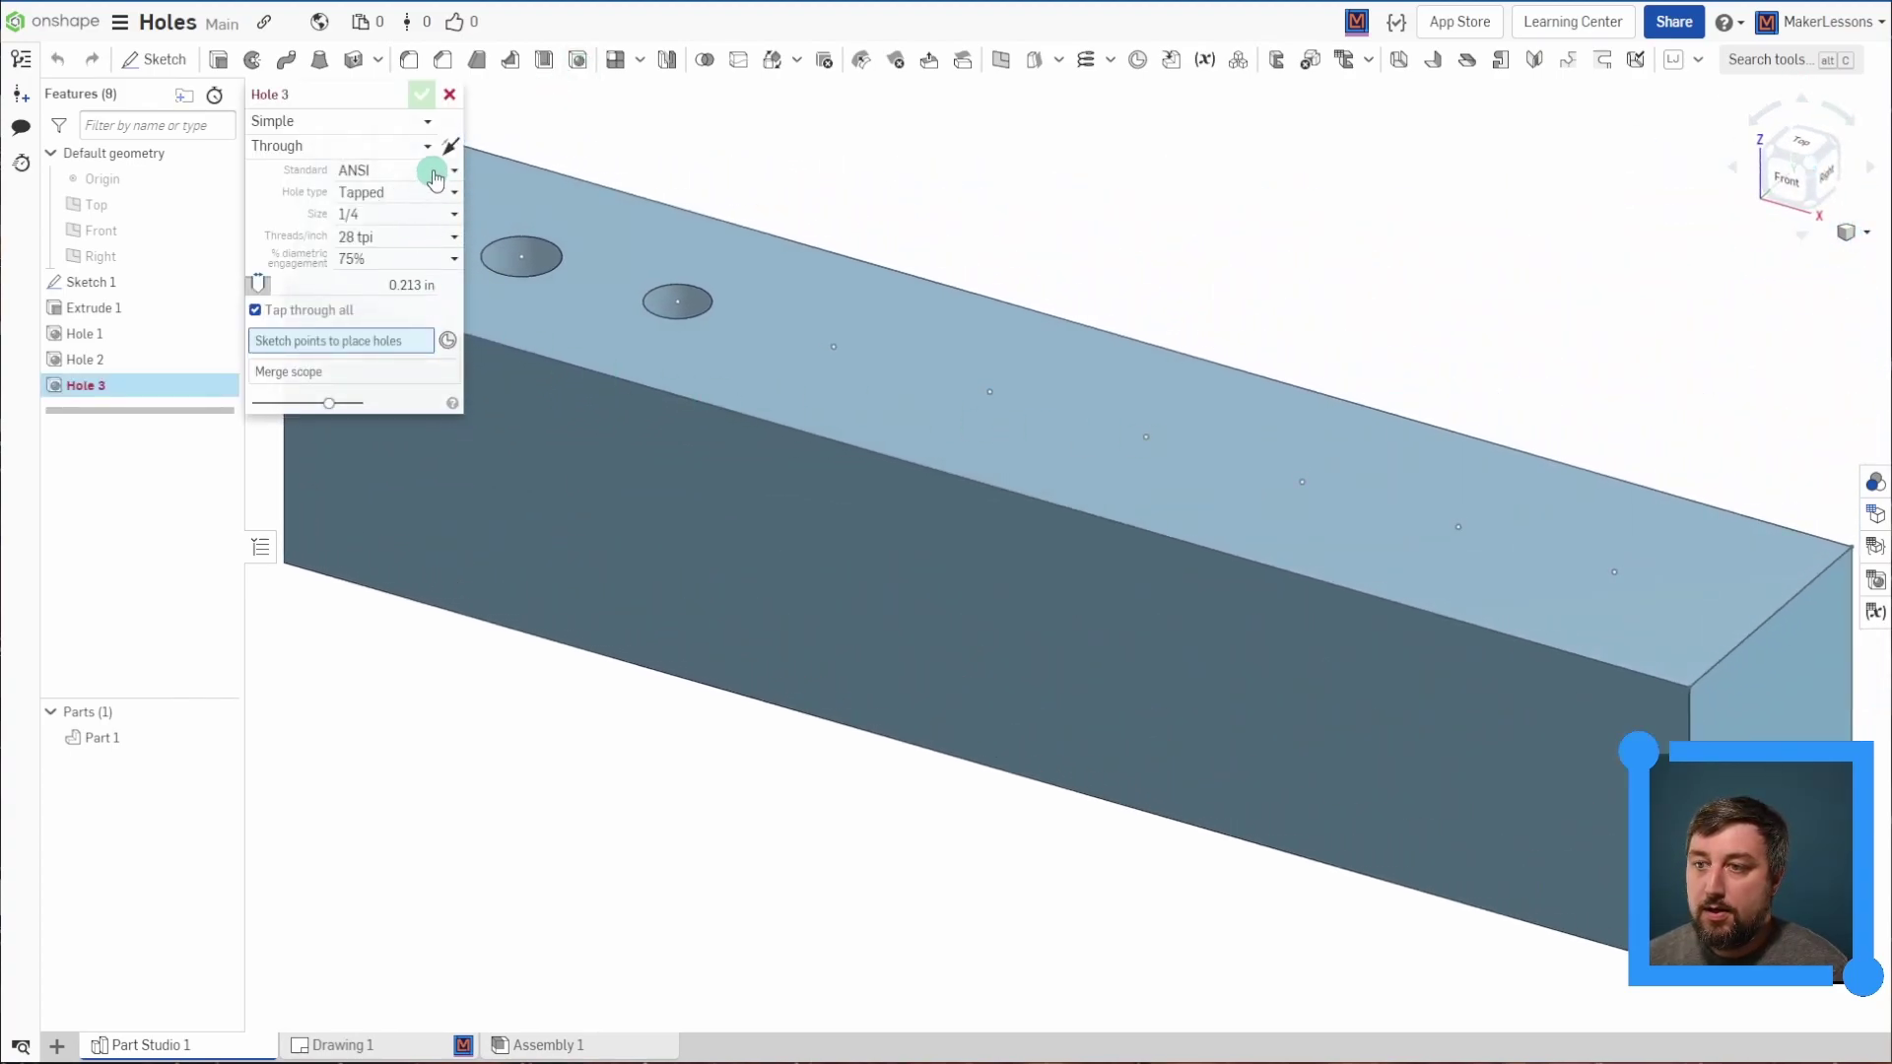
{"action": "left_click", "coordinate": [369, 146]}
{"action": "left_click", "coordinate": [370, 146]}
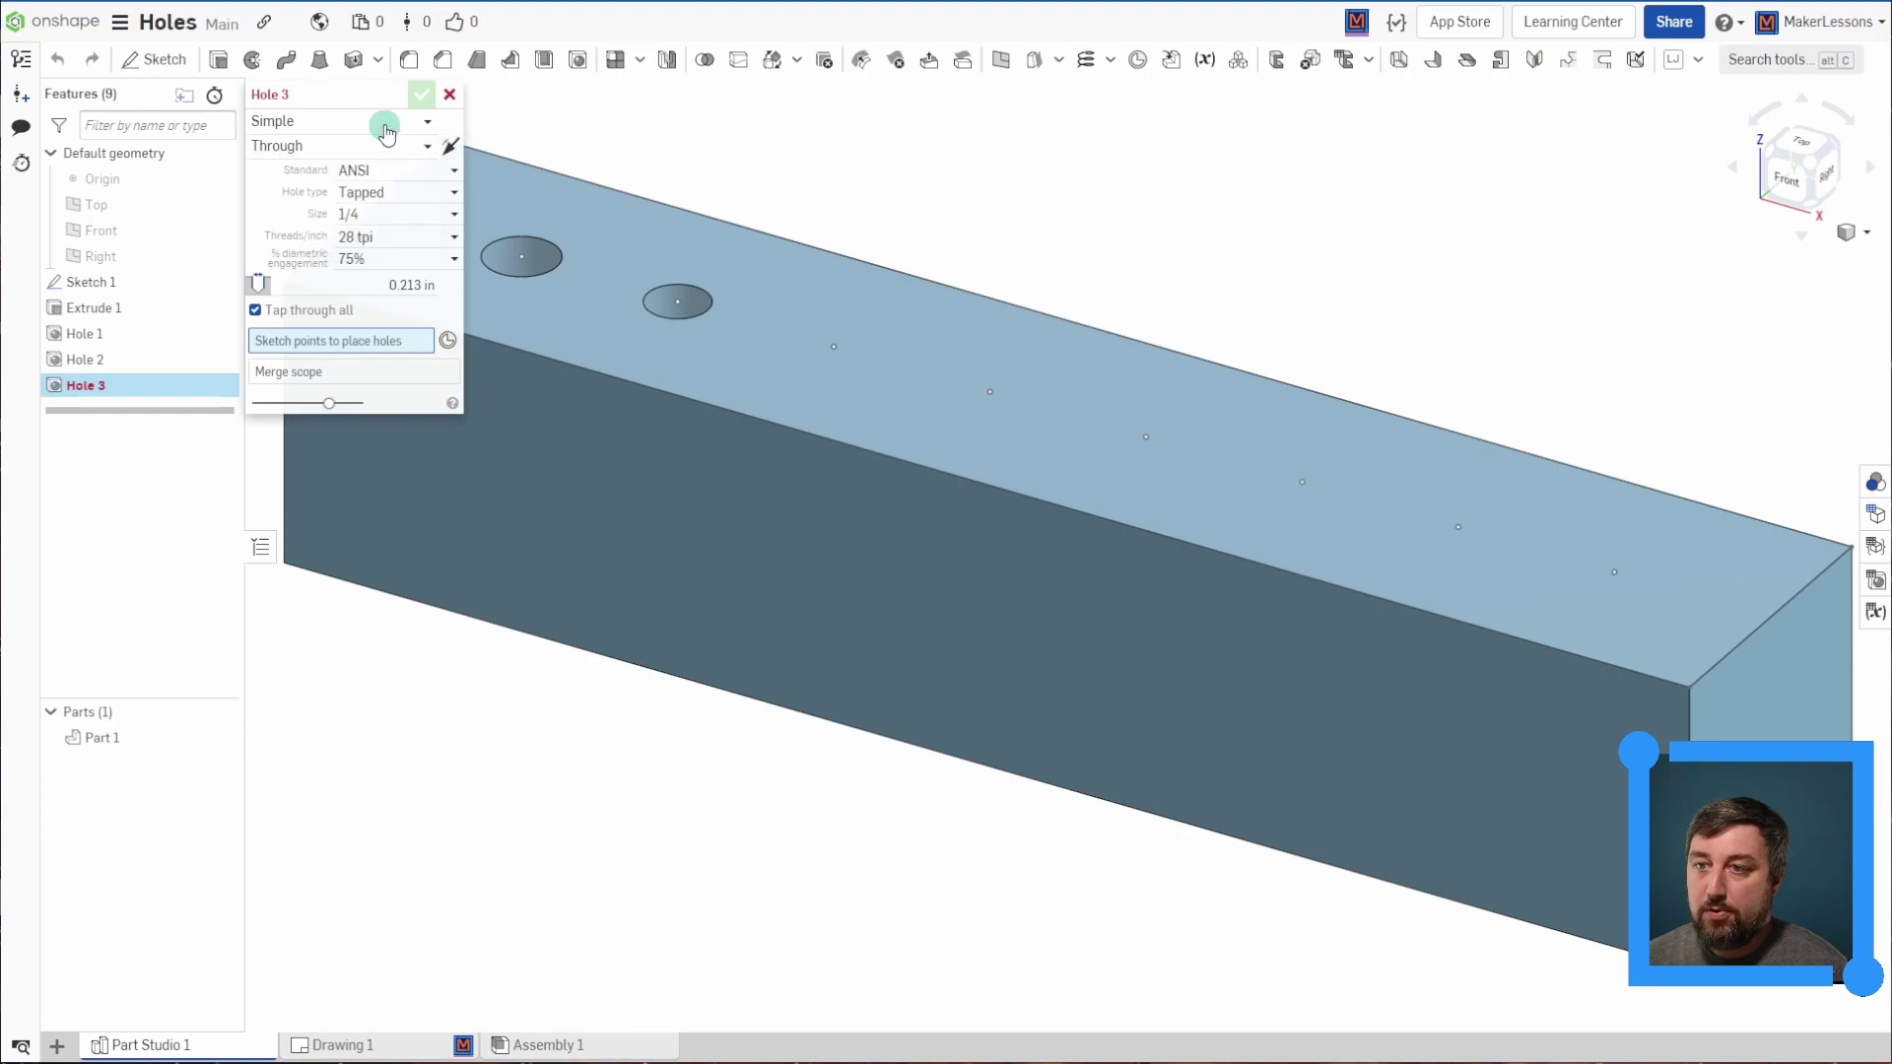
{"action": "left_click", "coordinate": [369, 121]}
{"action": "left_click", "coordinate": [359, 178]}
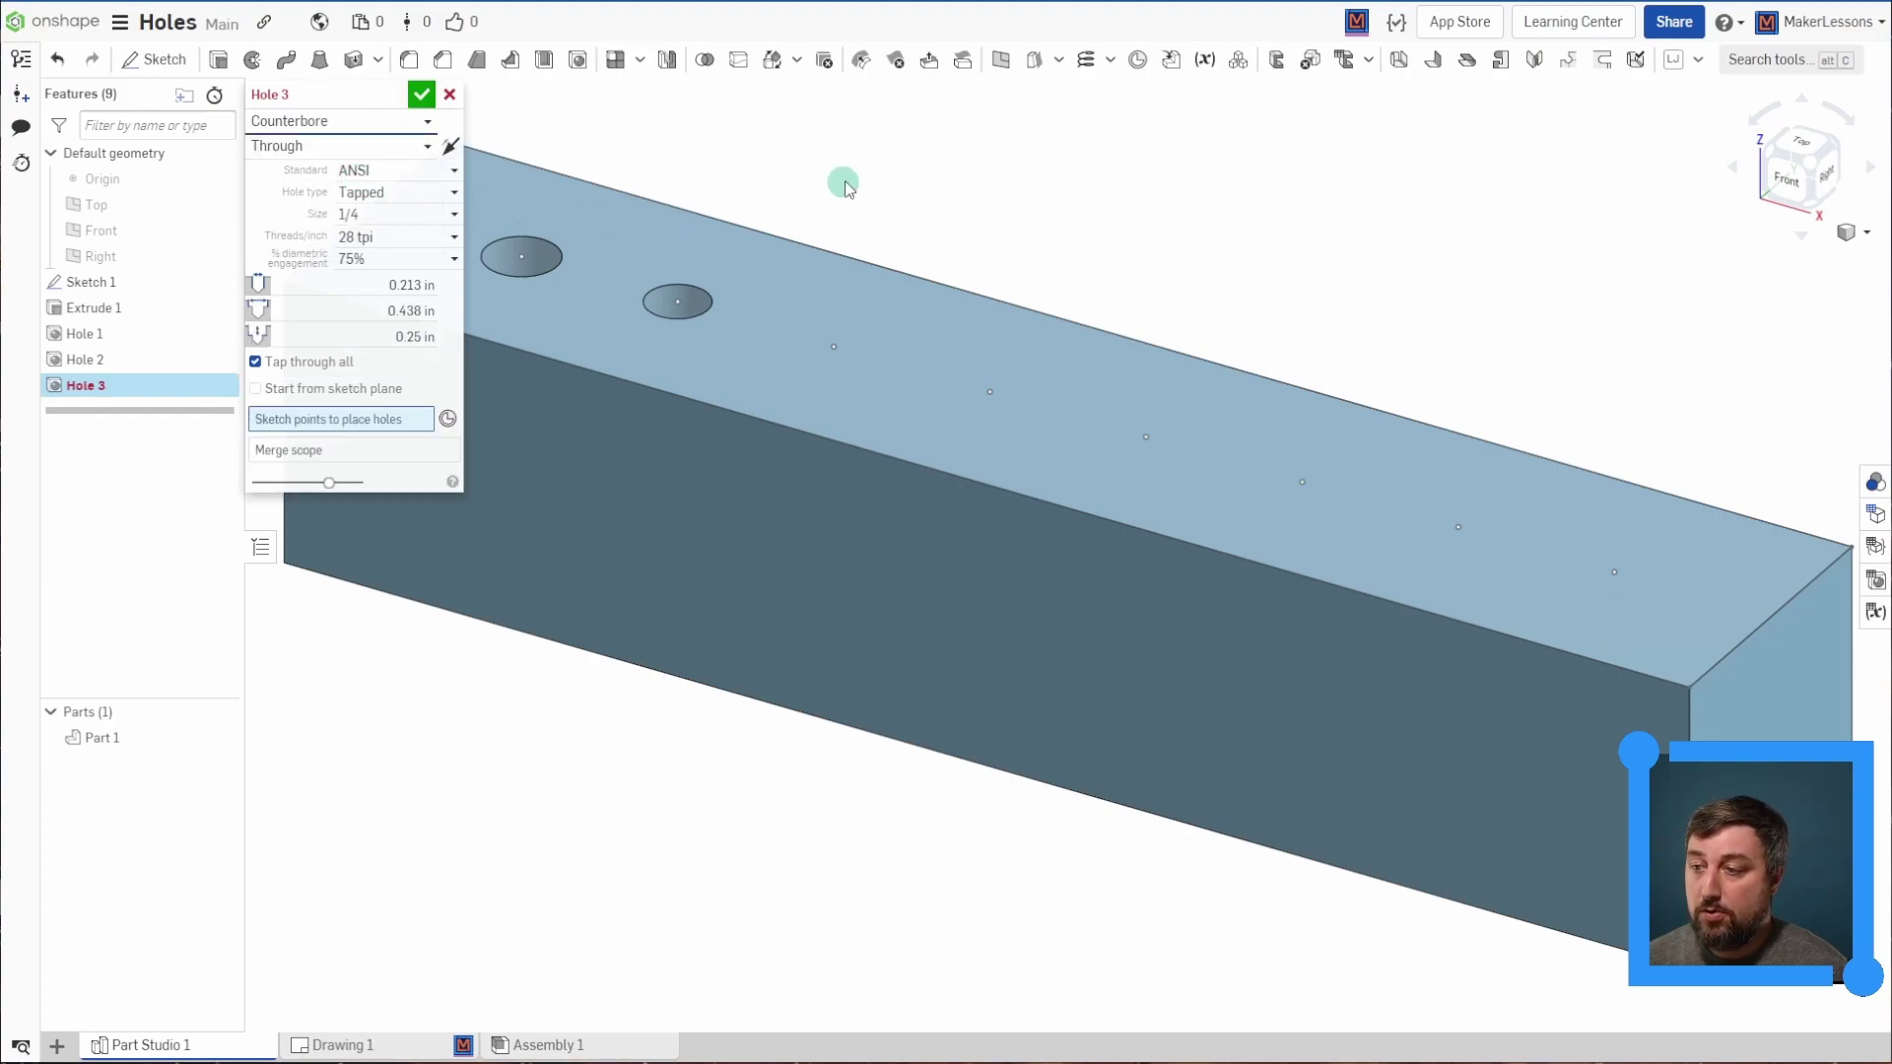
{"action": "right_click_drag", "start_coordinate": [845, 178], "coordinate": [1028, 340]}
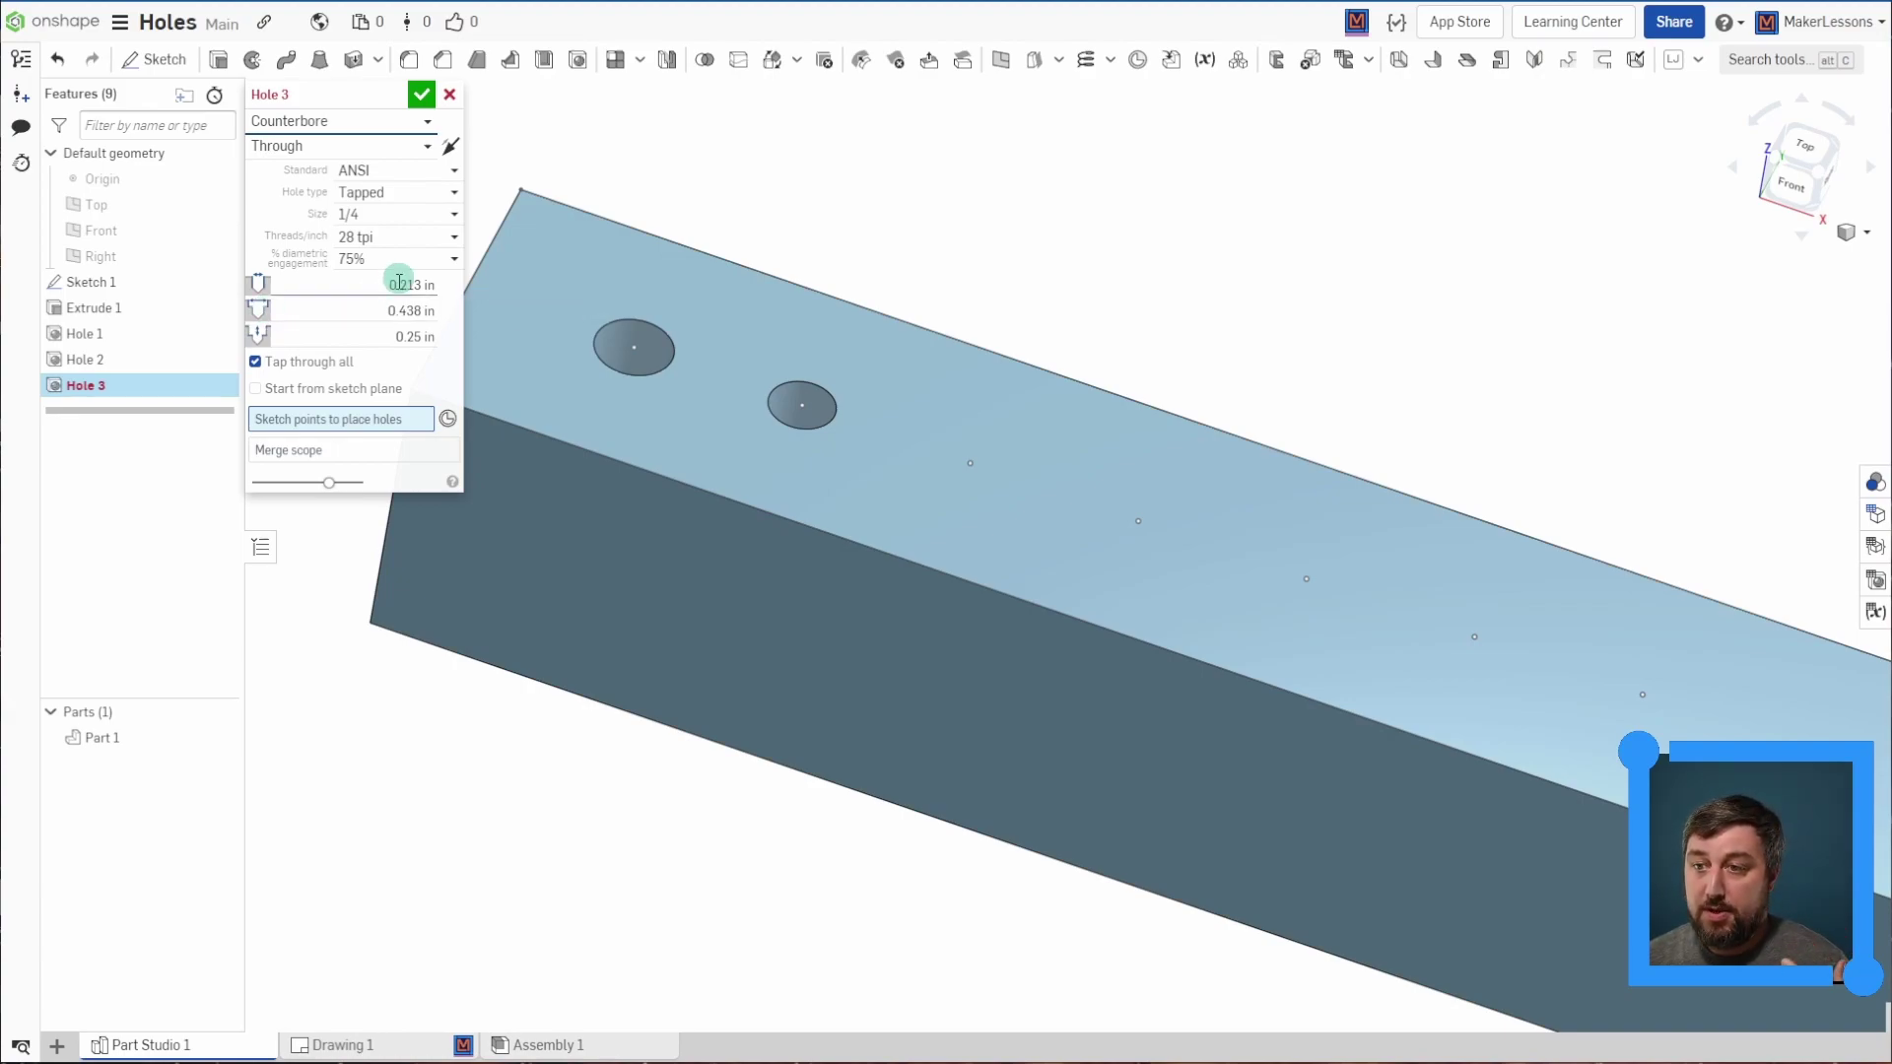
{"action": "left_click", "coordinate": [448, 196]}
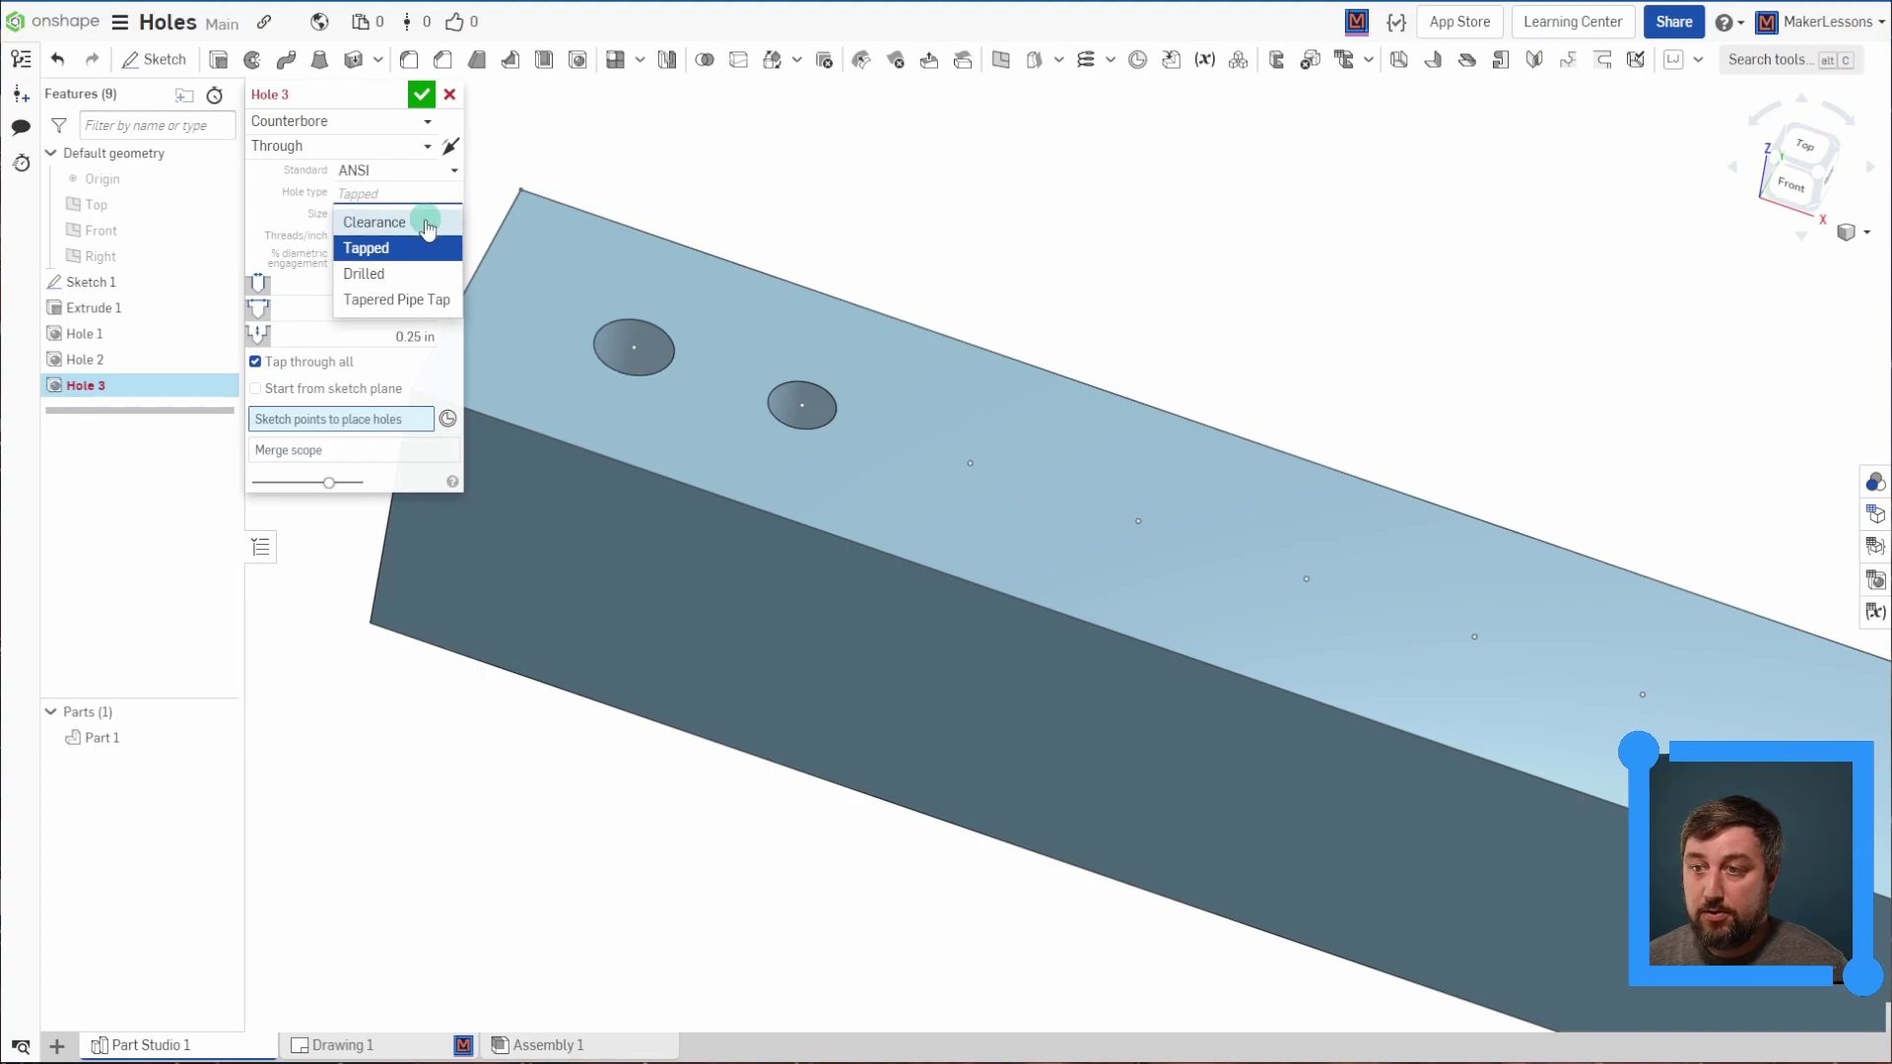
{"action": "left_click", "coordinate": [426, 222]}
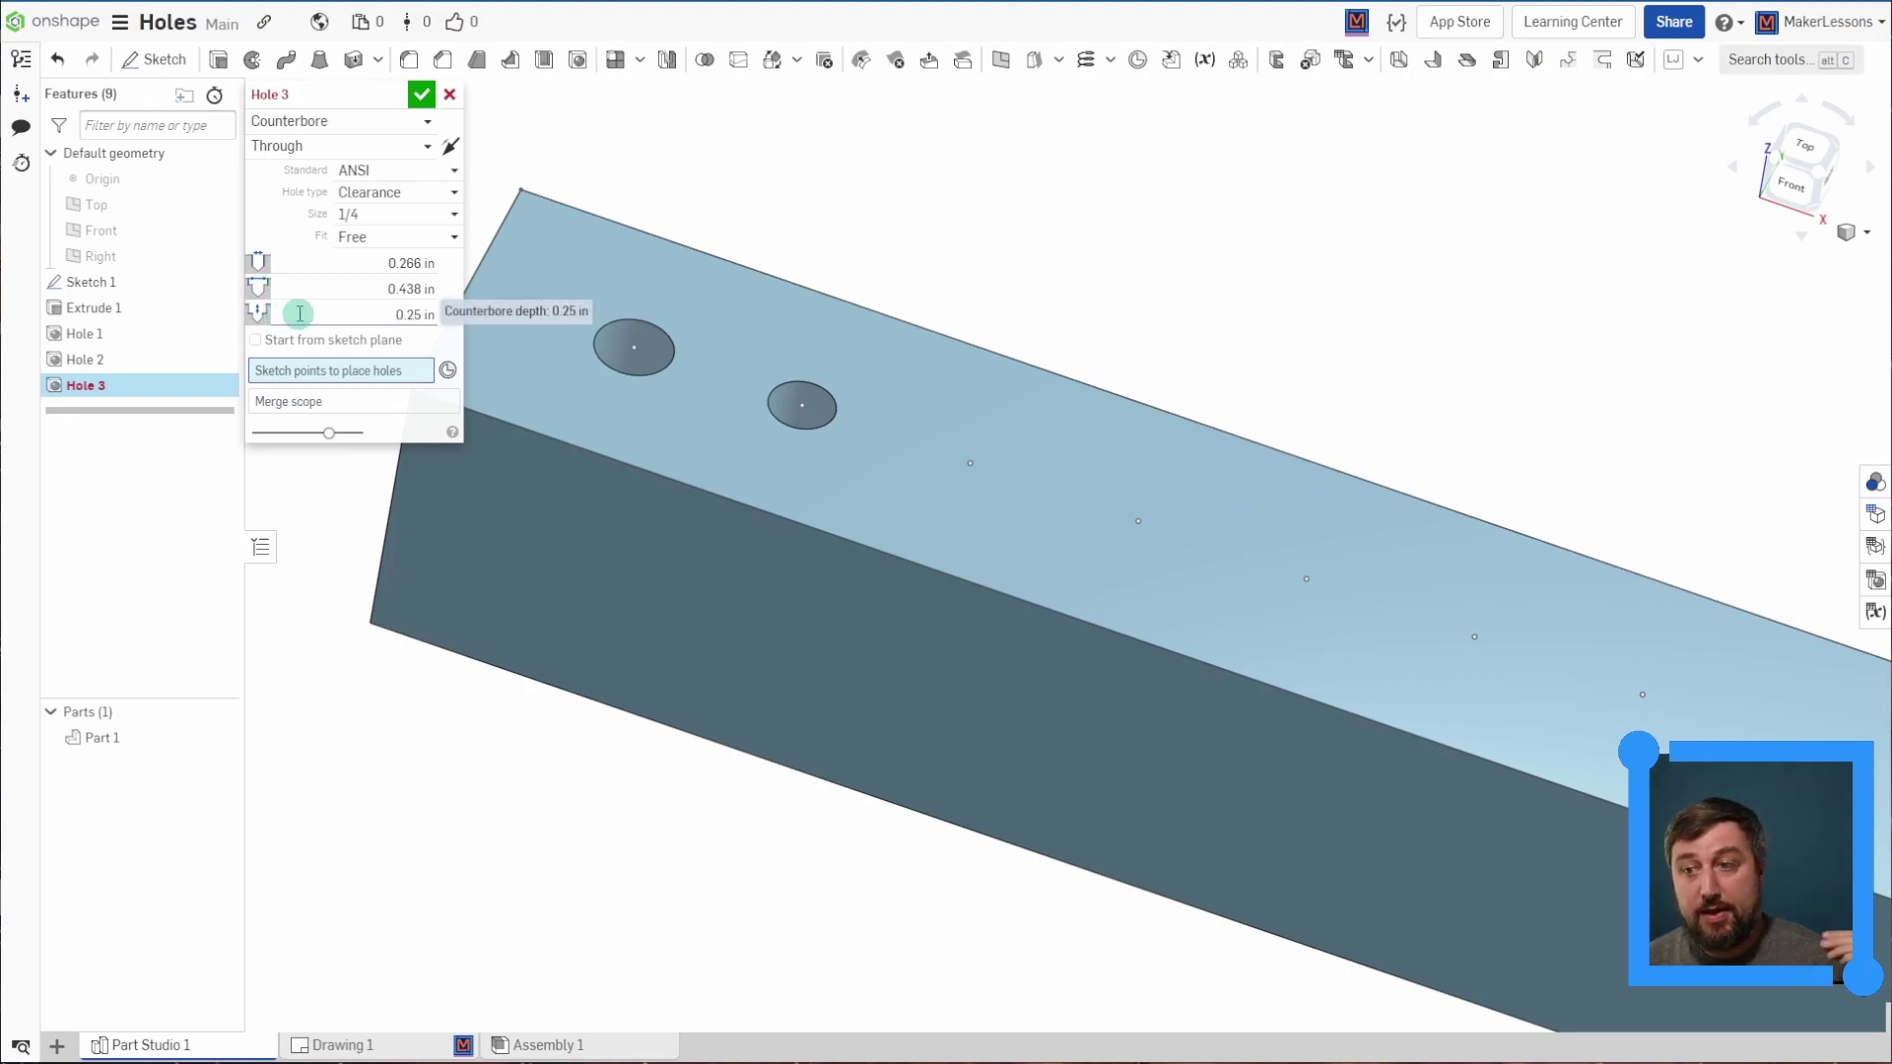
- Set Hole 3's counterbore diameter to 0.25 in and its hole diameter to 0.125 in
{"action": "left_click", "coordinate": [405, 262]}
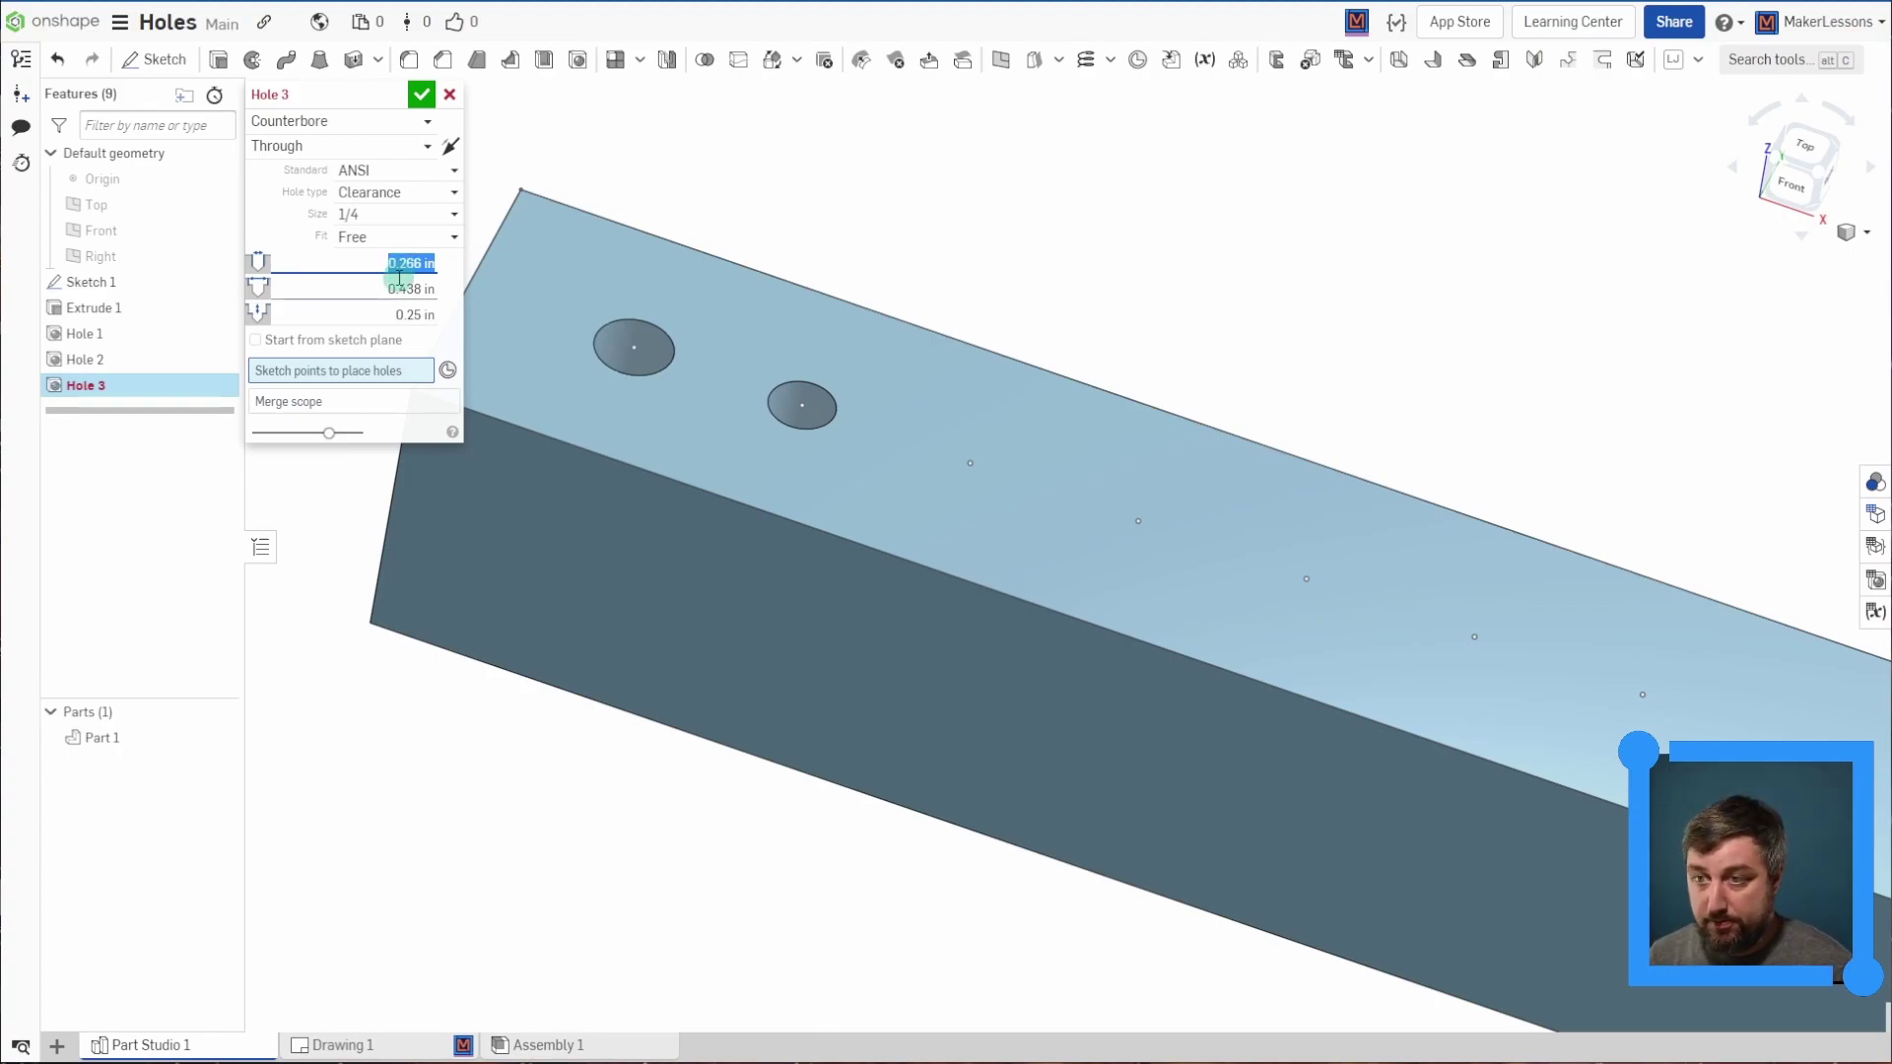
{"action": "left_click", "coordinate": [410, 290]}
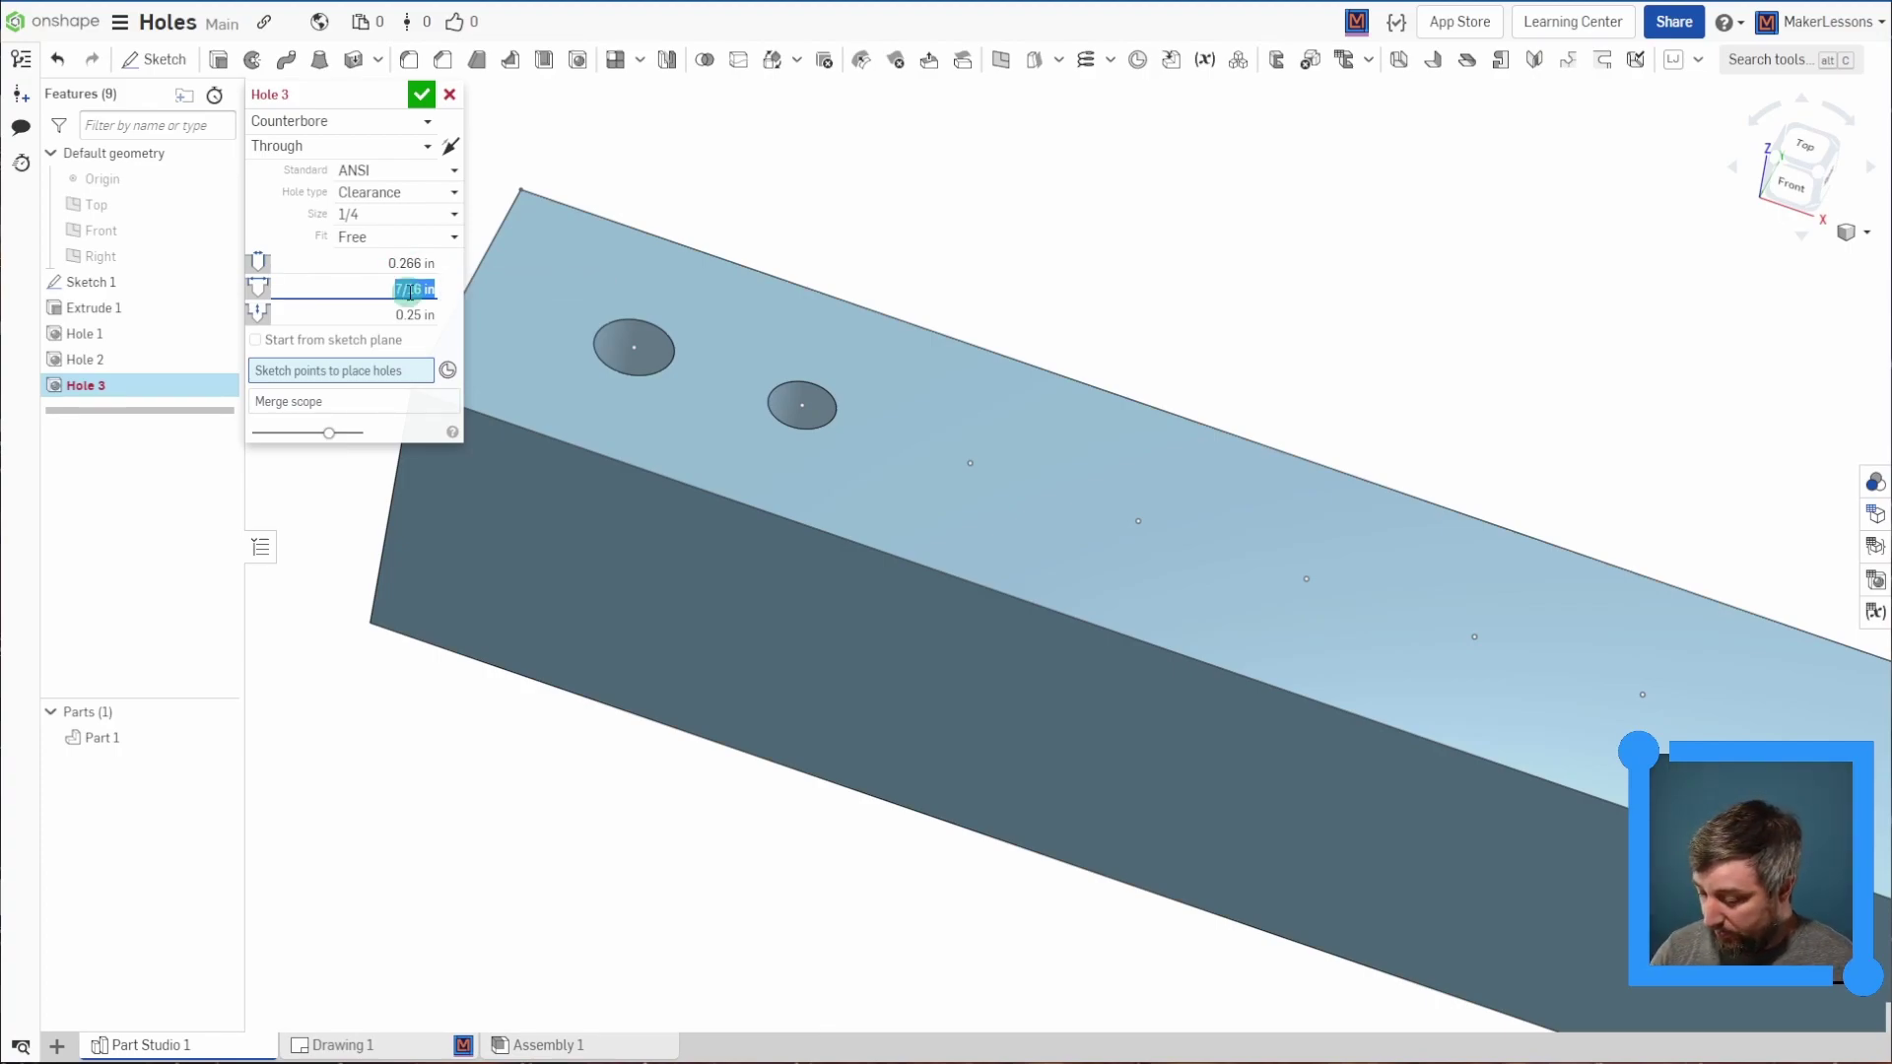
{"action": "left_click", "coordinate": [408, 263]}
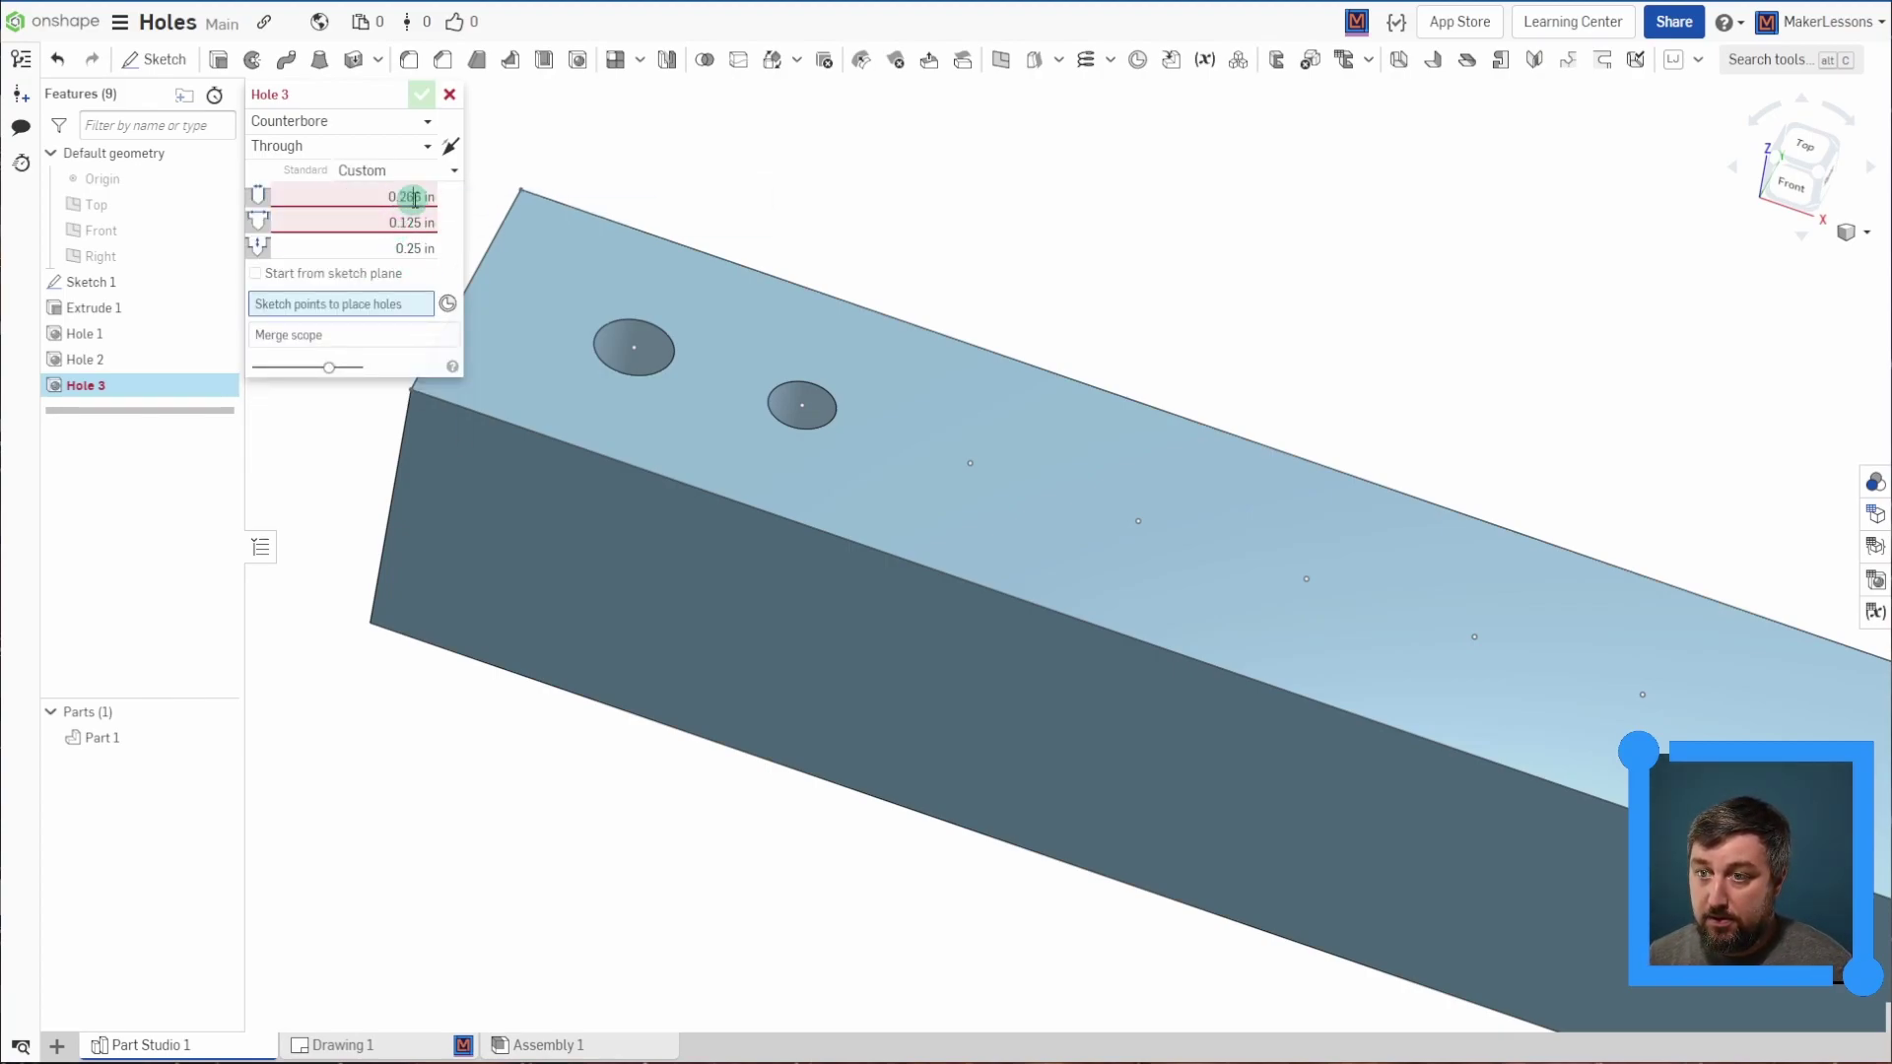
{"action": "left_click", "coordinate": [409, 220]}
{"action": "type", "text": "2"}
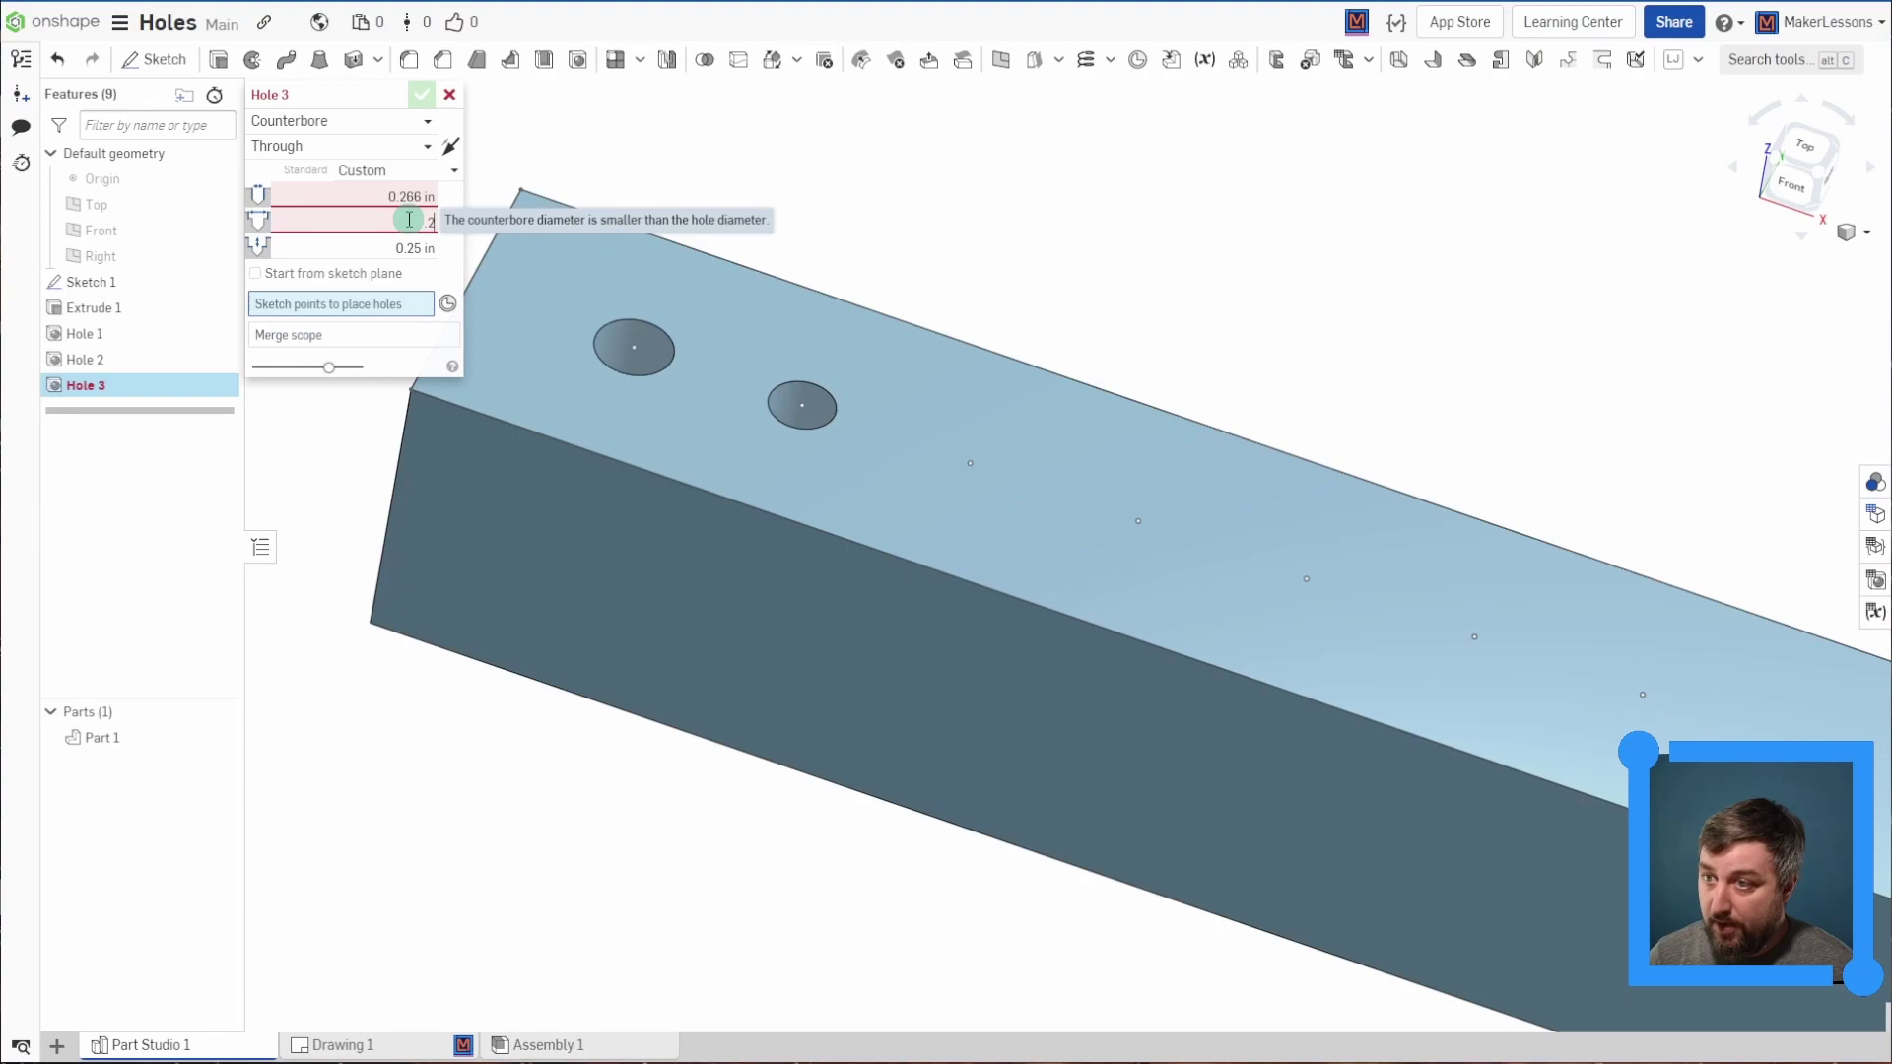
{"action": "type", "text": "5"}
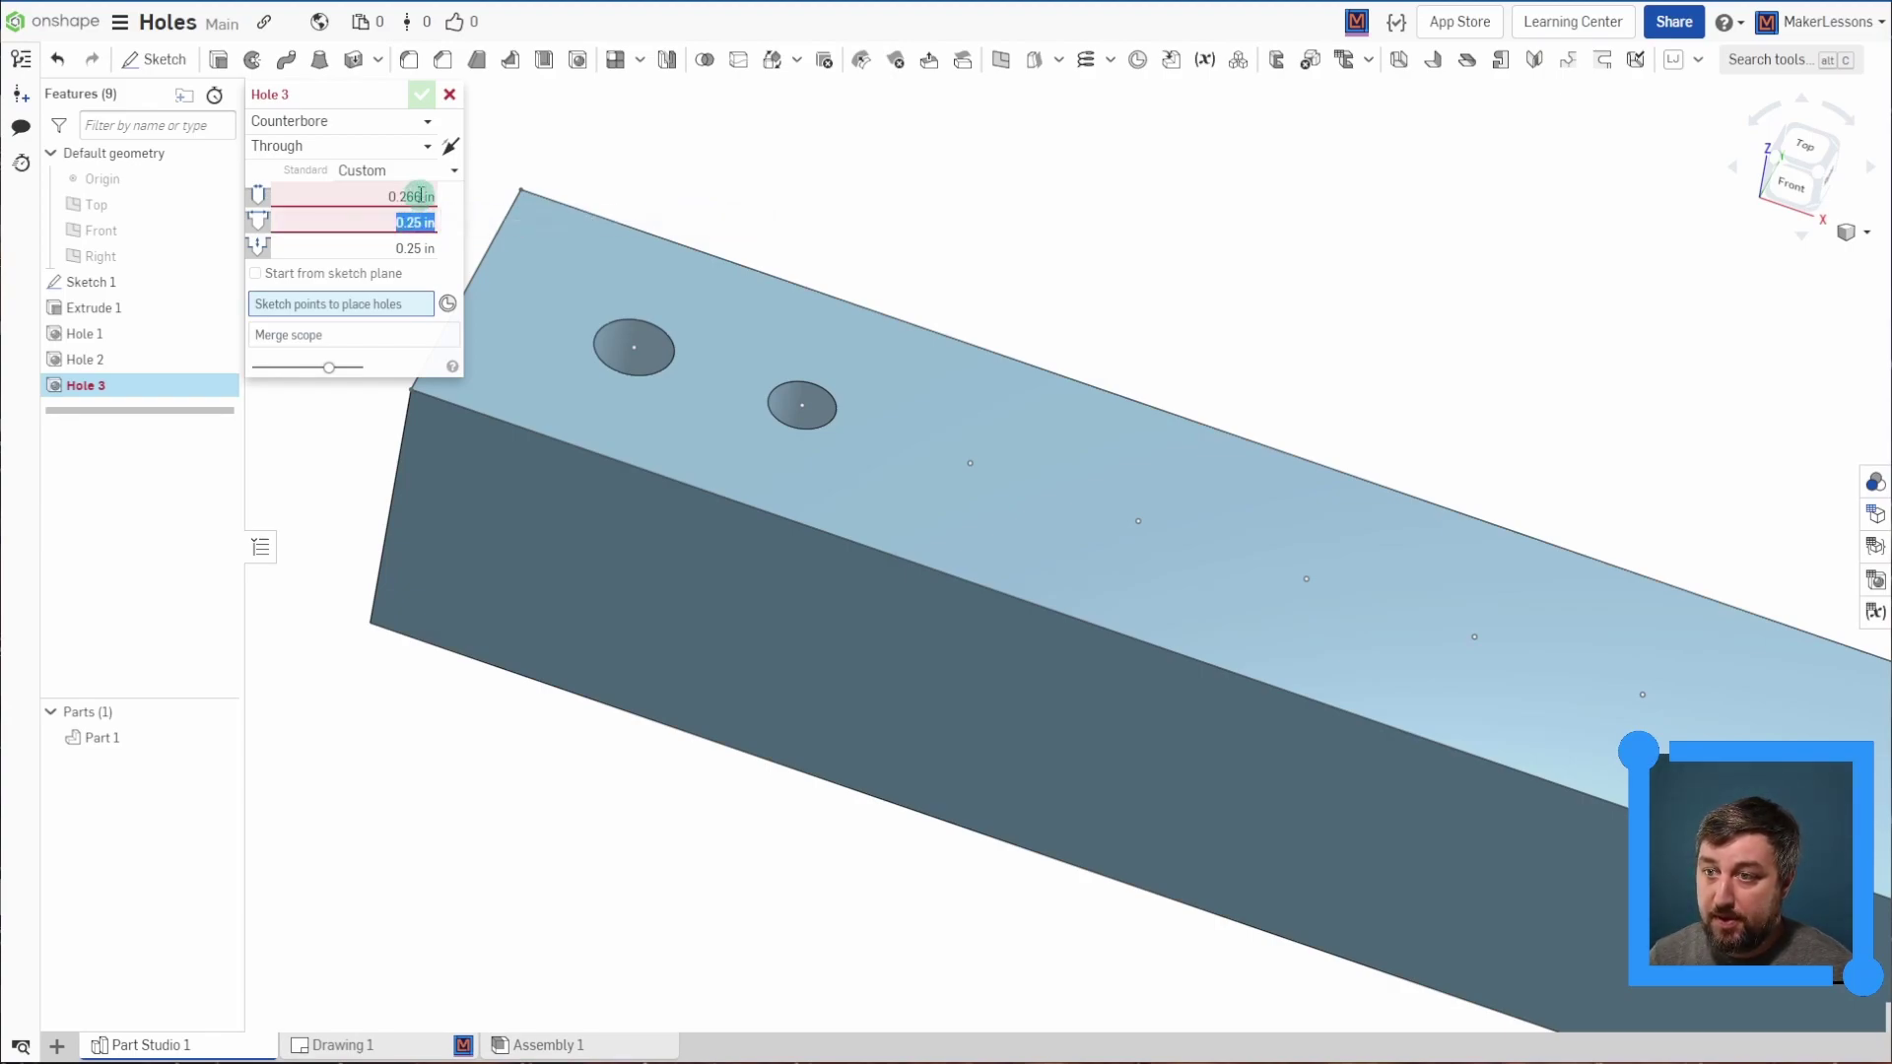
{"action": "left_click", "coordinate": [419, 195]}
{"action": "type", "text": "0.125"}
{"action": "key", "text": "Return"}
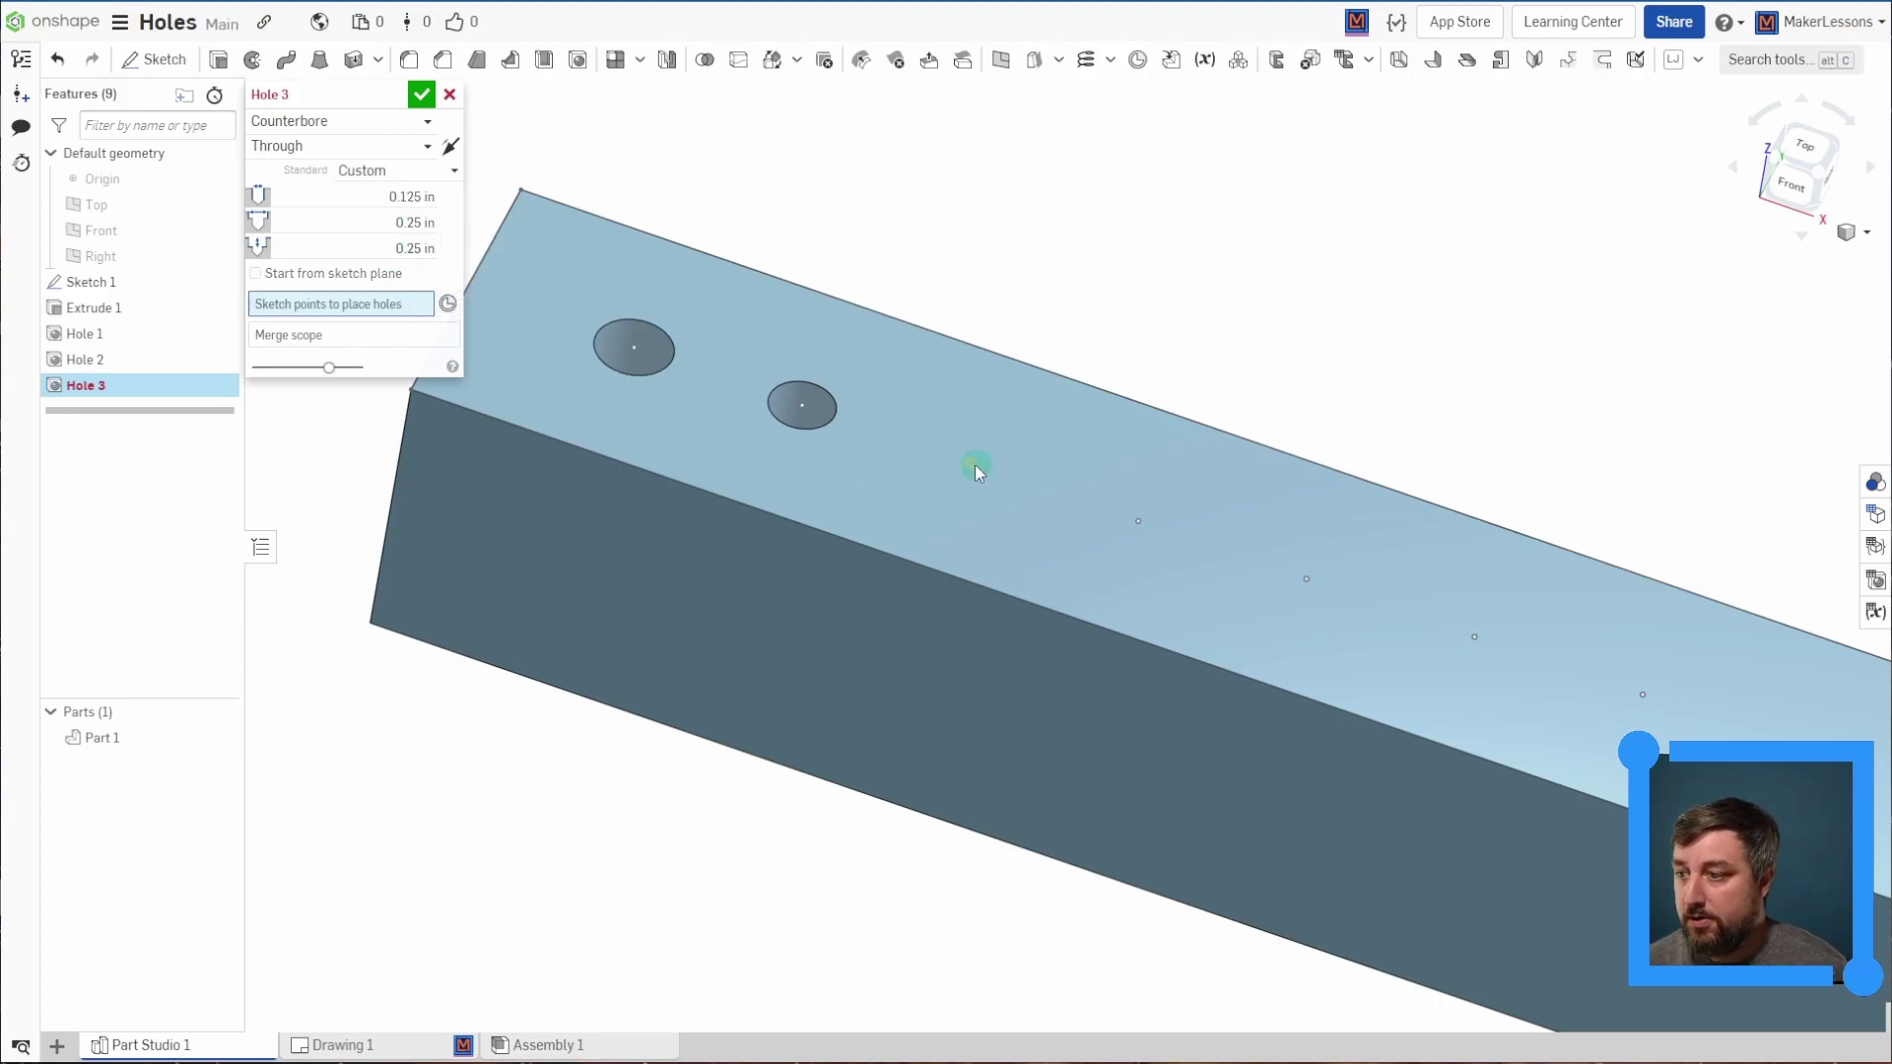
- Place the counterbore Hole 3 at the third sketch point and confirm it
{"action": "left_click", "coordinate": [971, 463]}
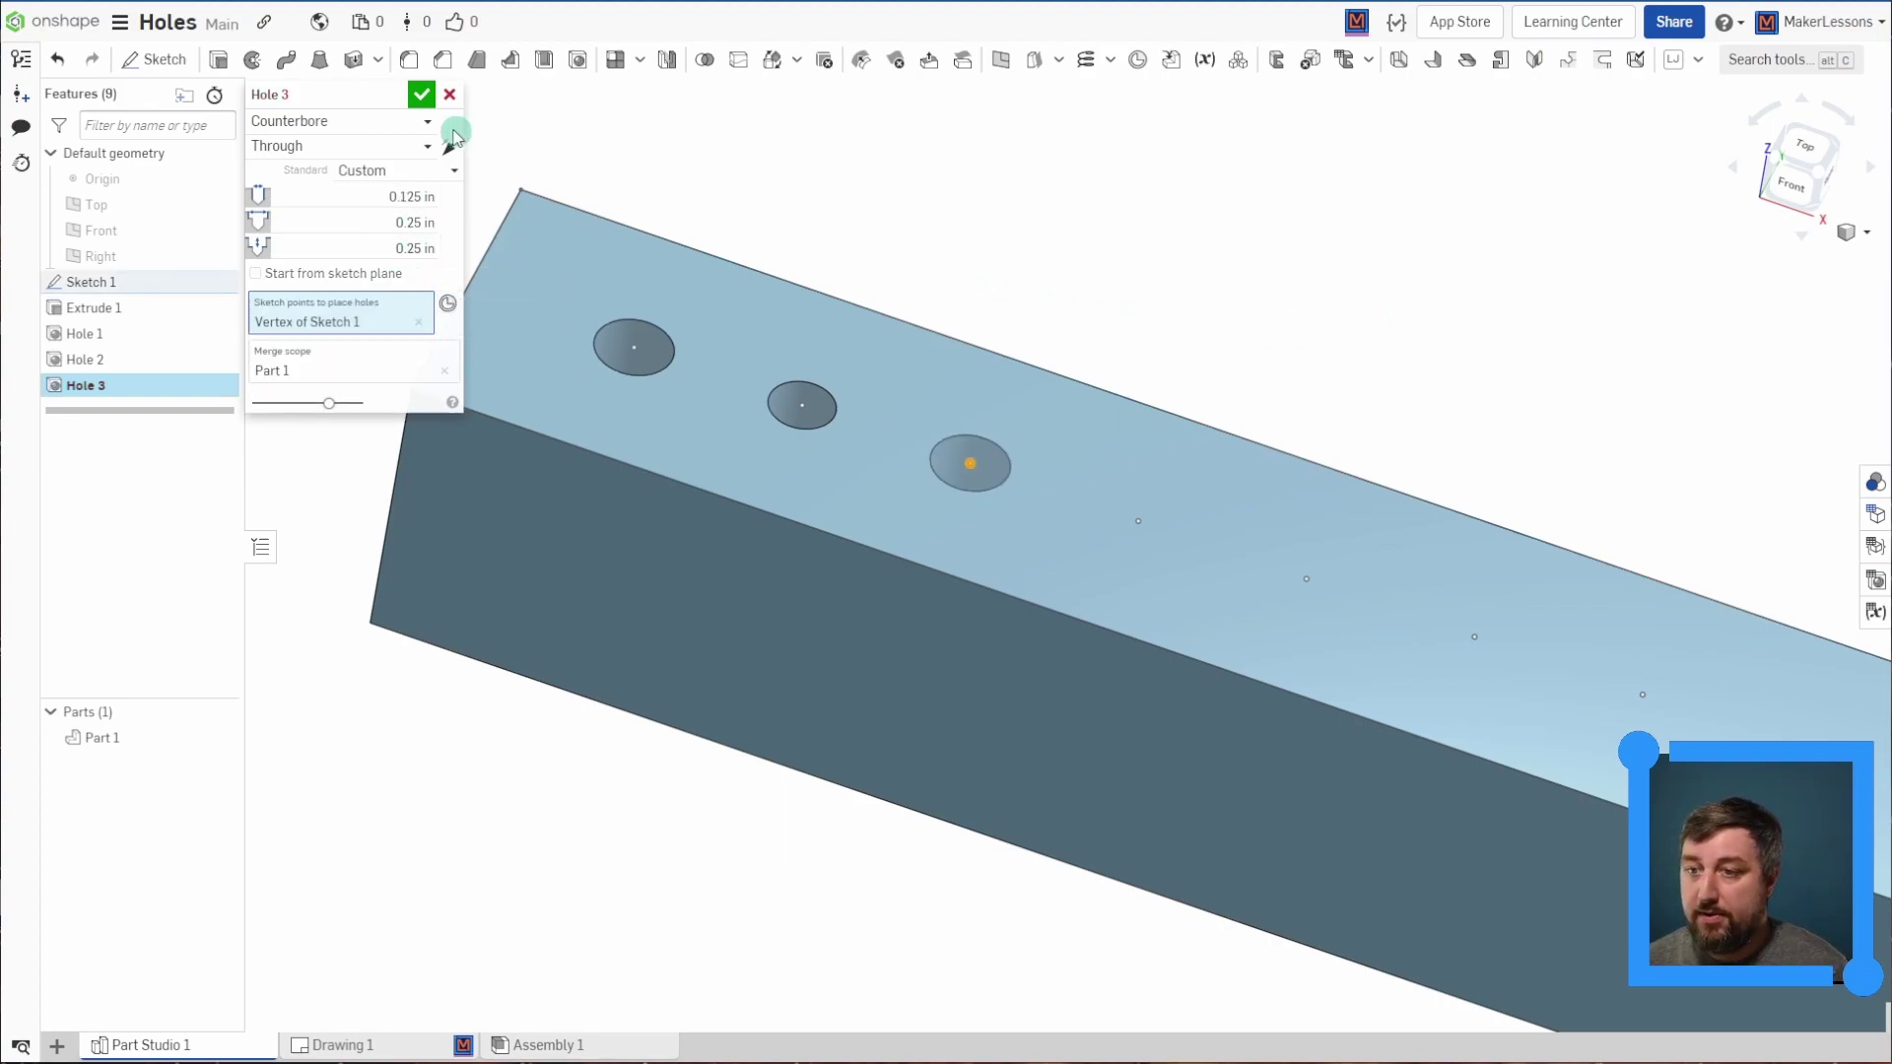
{"action": "left_click", "coordinate": [421, 95]}
{"action": "right_click_drag", "start_coordinate": [898, 221], "coordinate": [972, 442]}
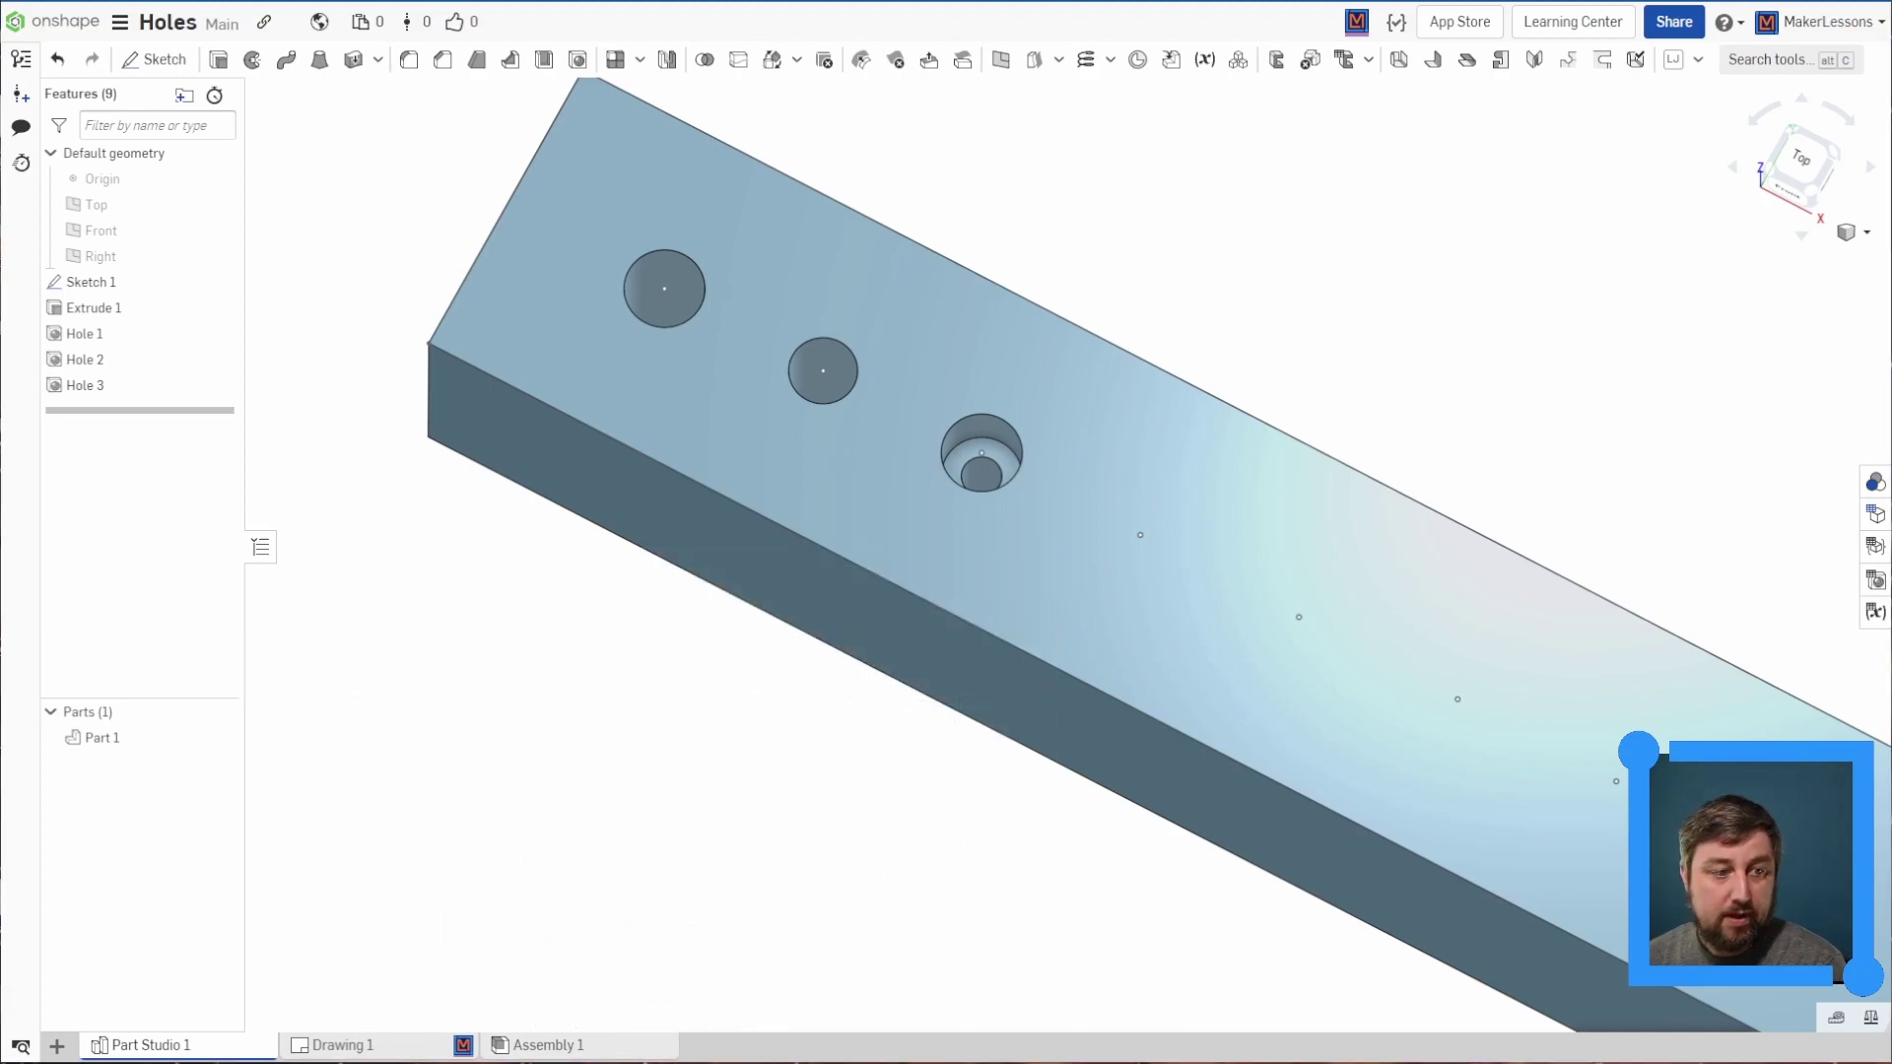
- Create Hole 4, which opens preset as a 0.125 in custom counterbore
{"action": "left_click", "coordinate": [579, 60]}
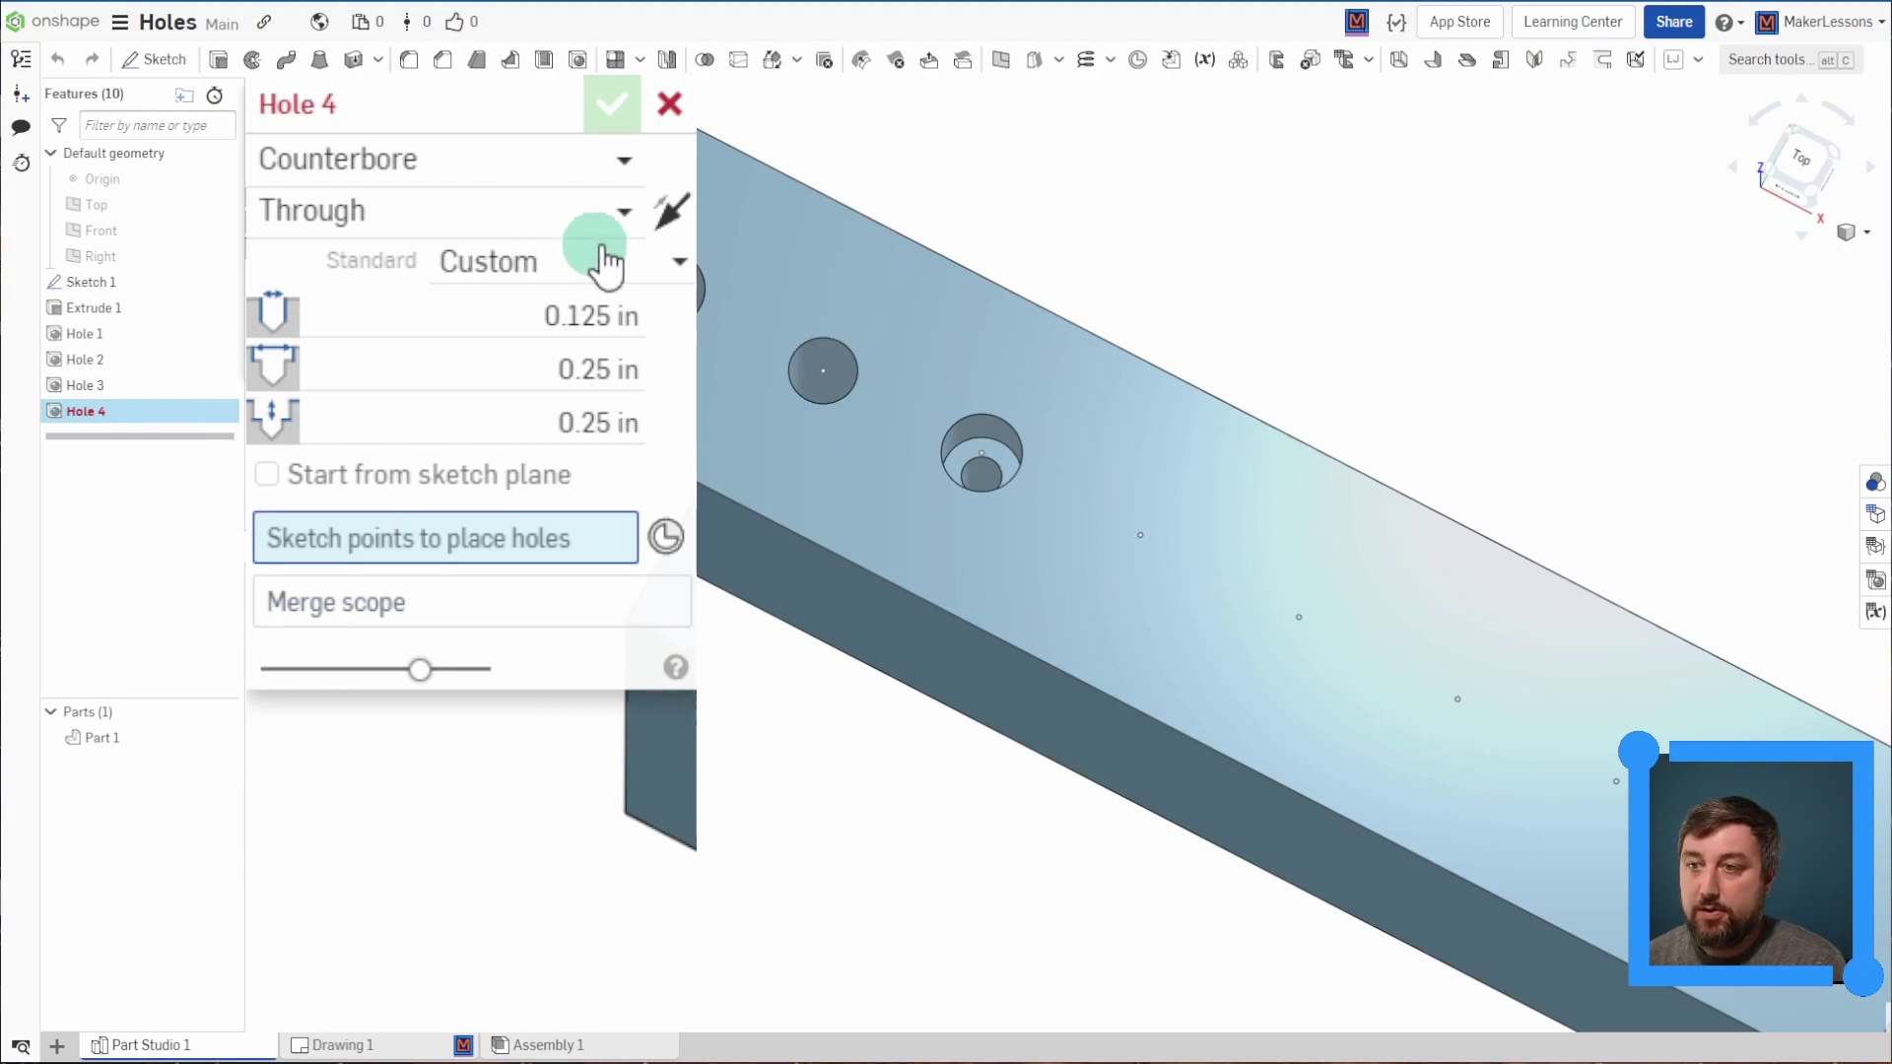
- Make Hole 4 an ANSI 1/4-28 tapped counterbore at the fourth sketch point
{"action": "left_click", "coordinate": [633, 261]}
{"action": "left_click", "coordinate": [544, 379]}
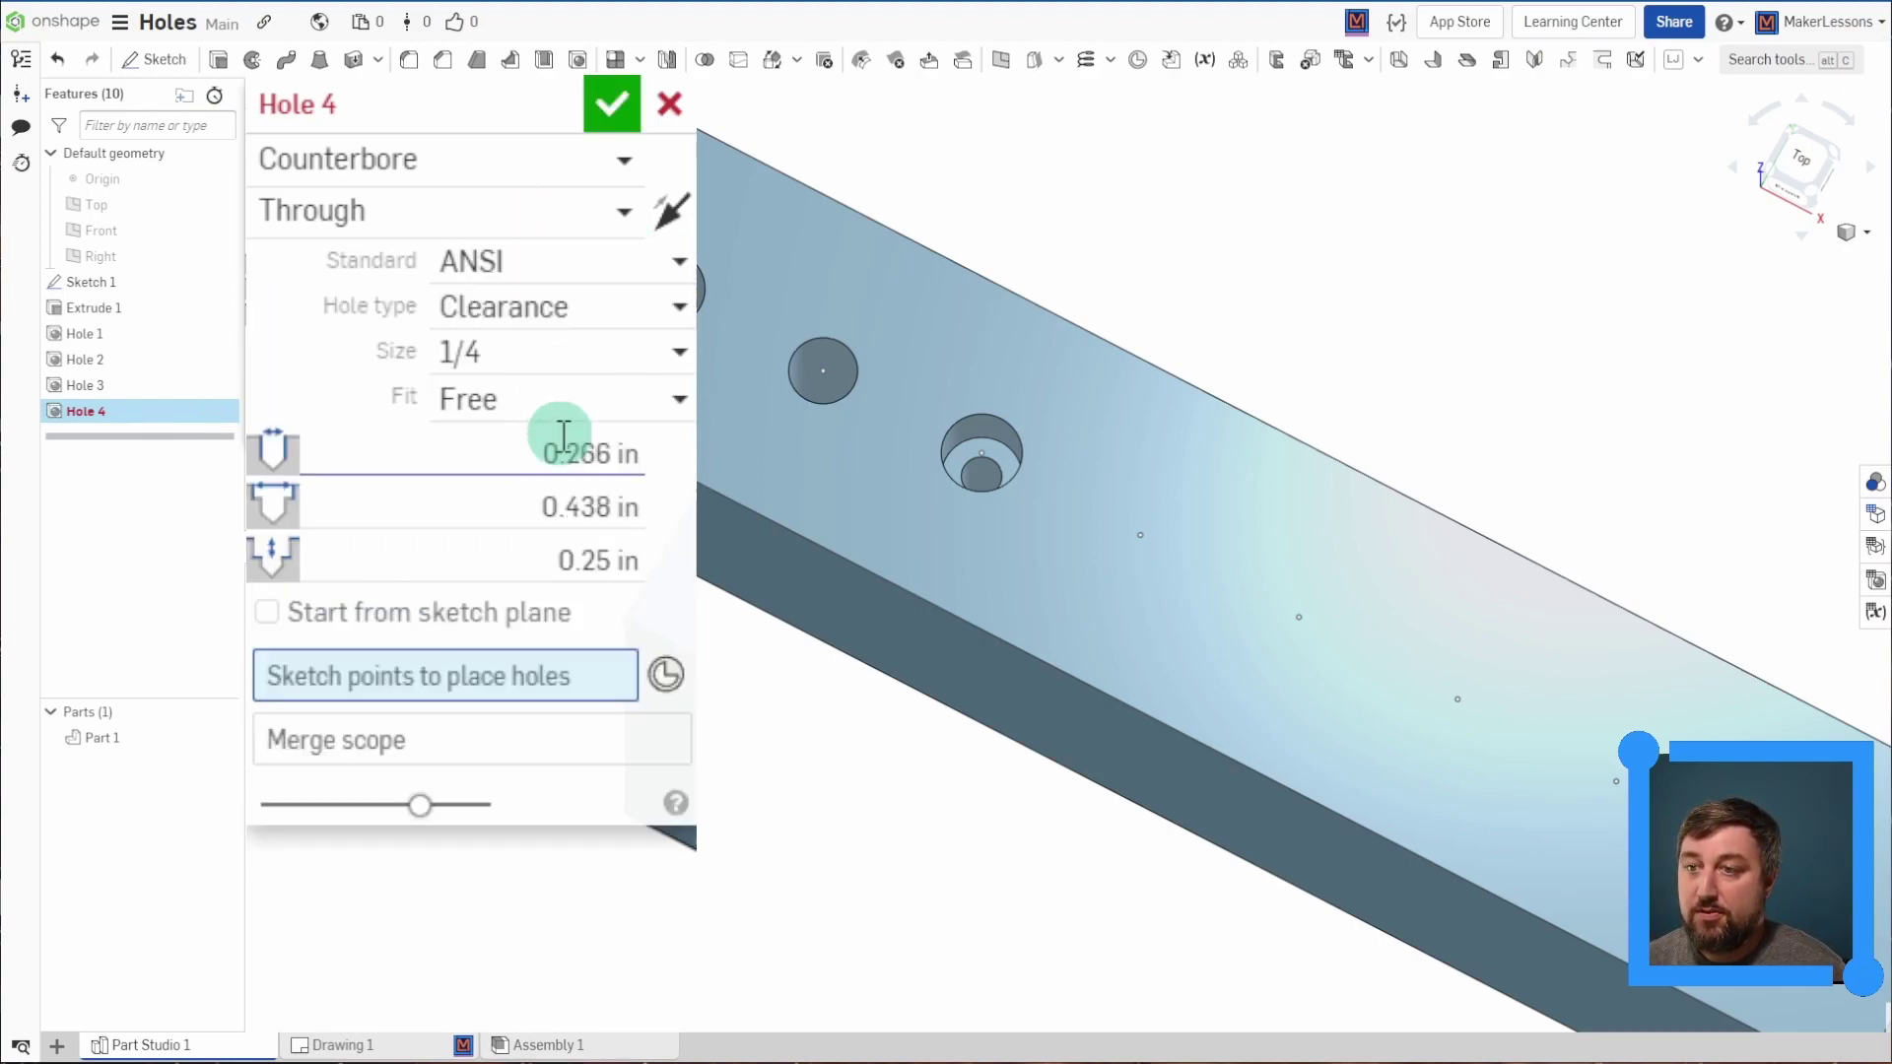
{"action": "left_click", "coordinate": [445, 217]}
{"action": "left_click", "coordinate": [486, 157]}
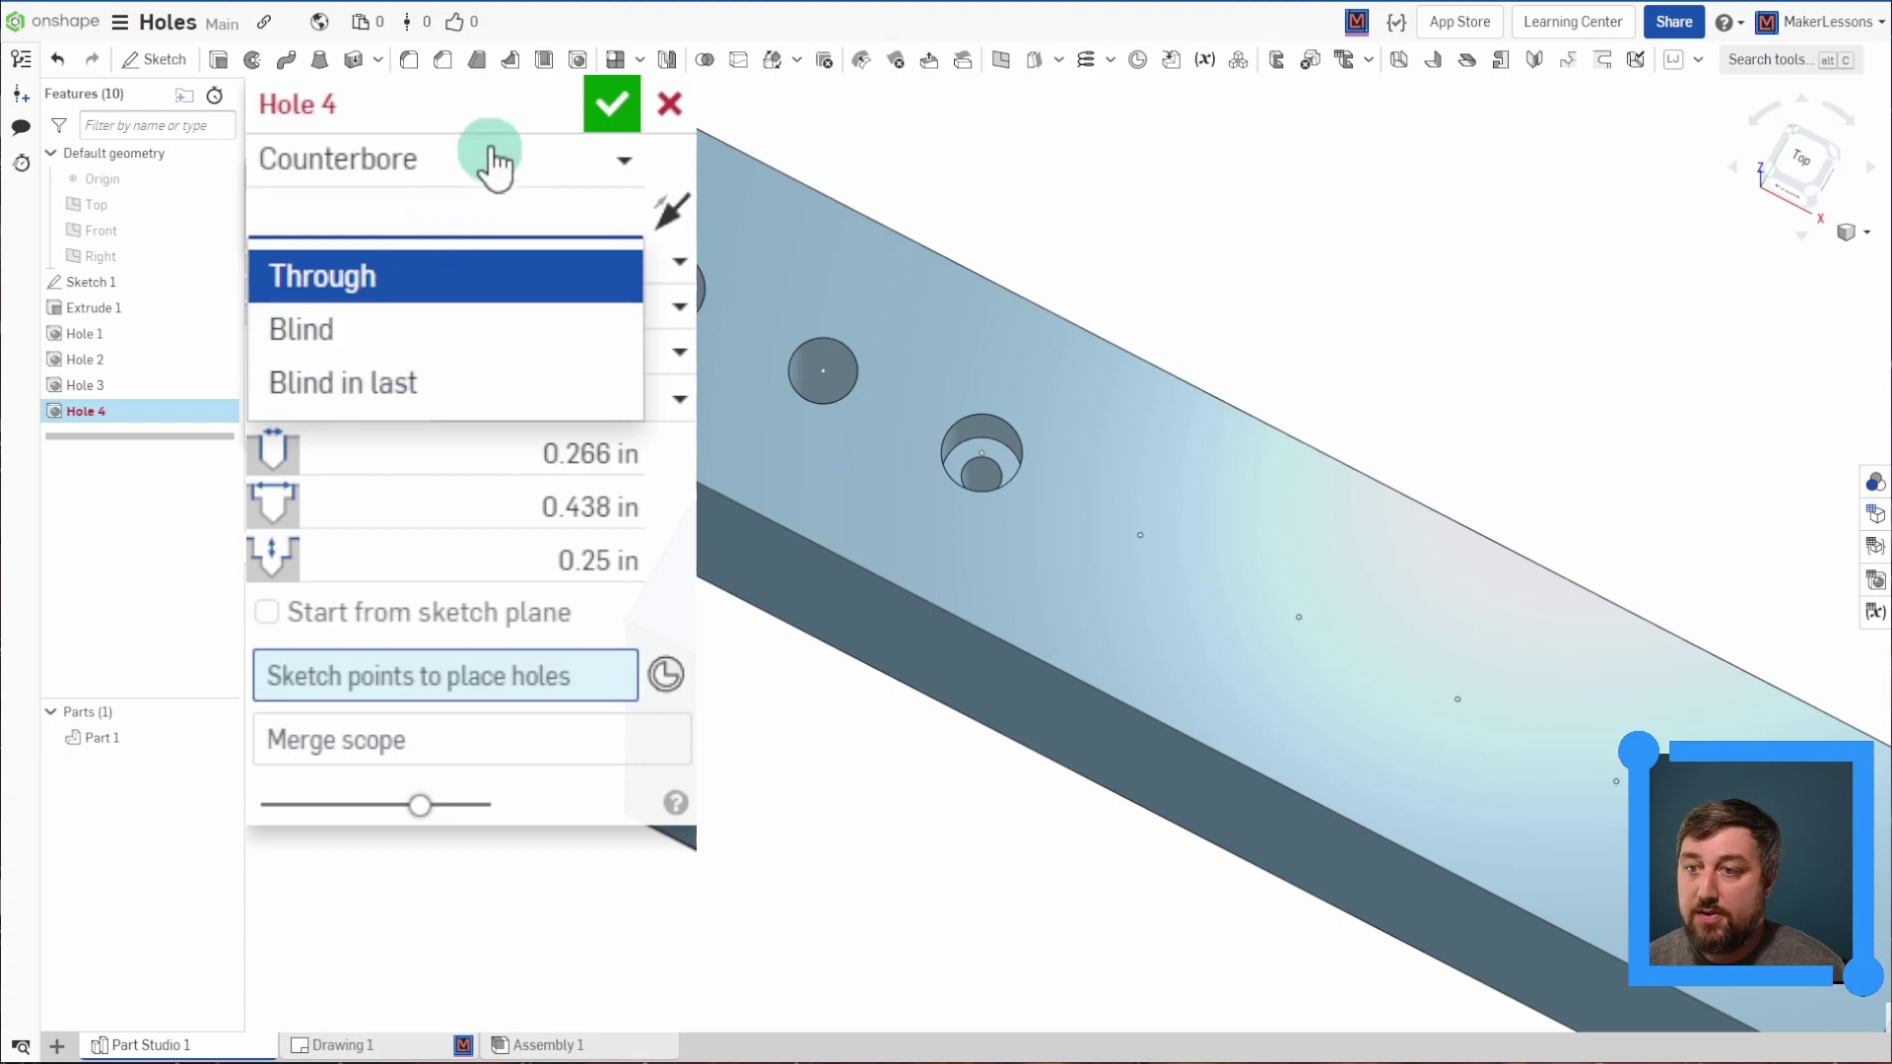
{"action": "left_click", "coordinate": [476, 307]}
{"action": "left_click", "coordinate": [576, 312]}
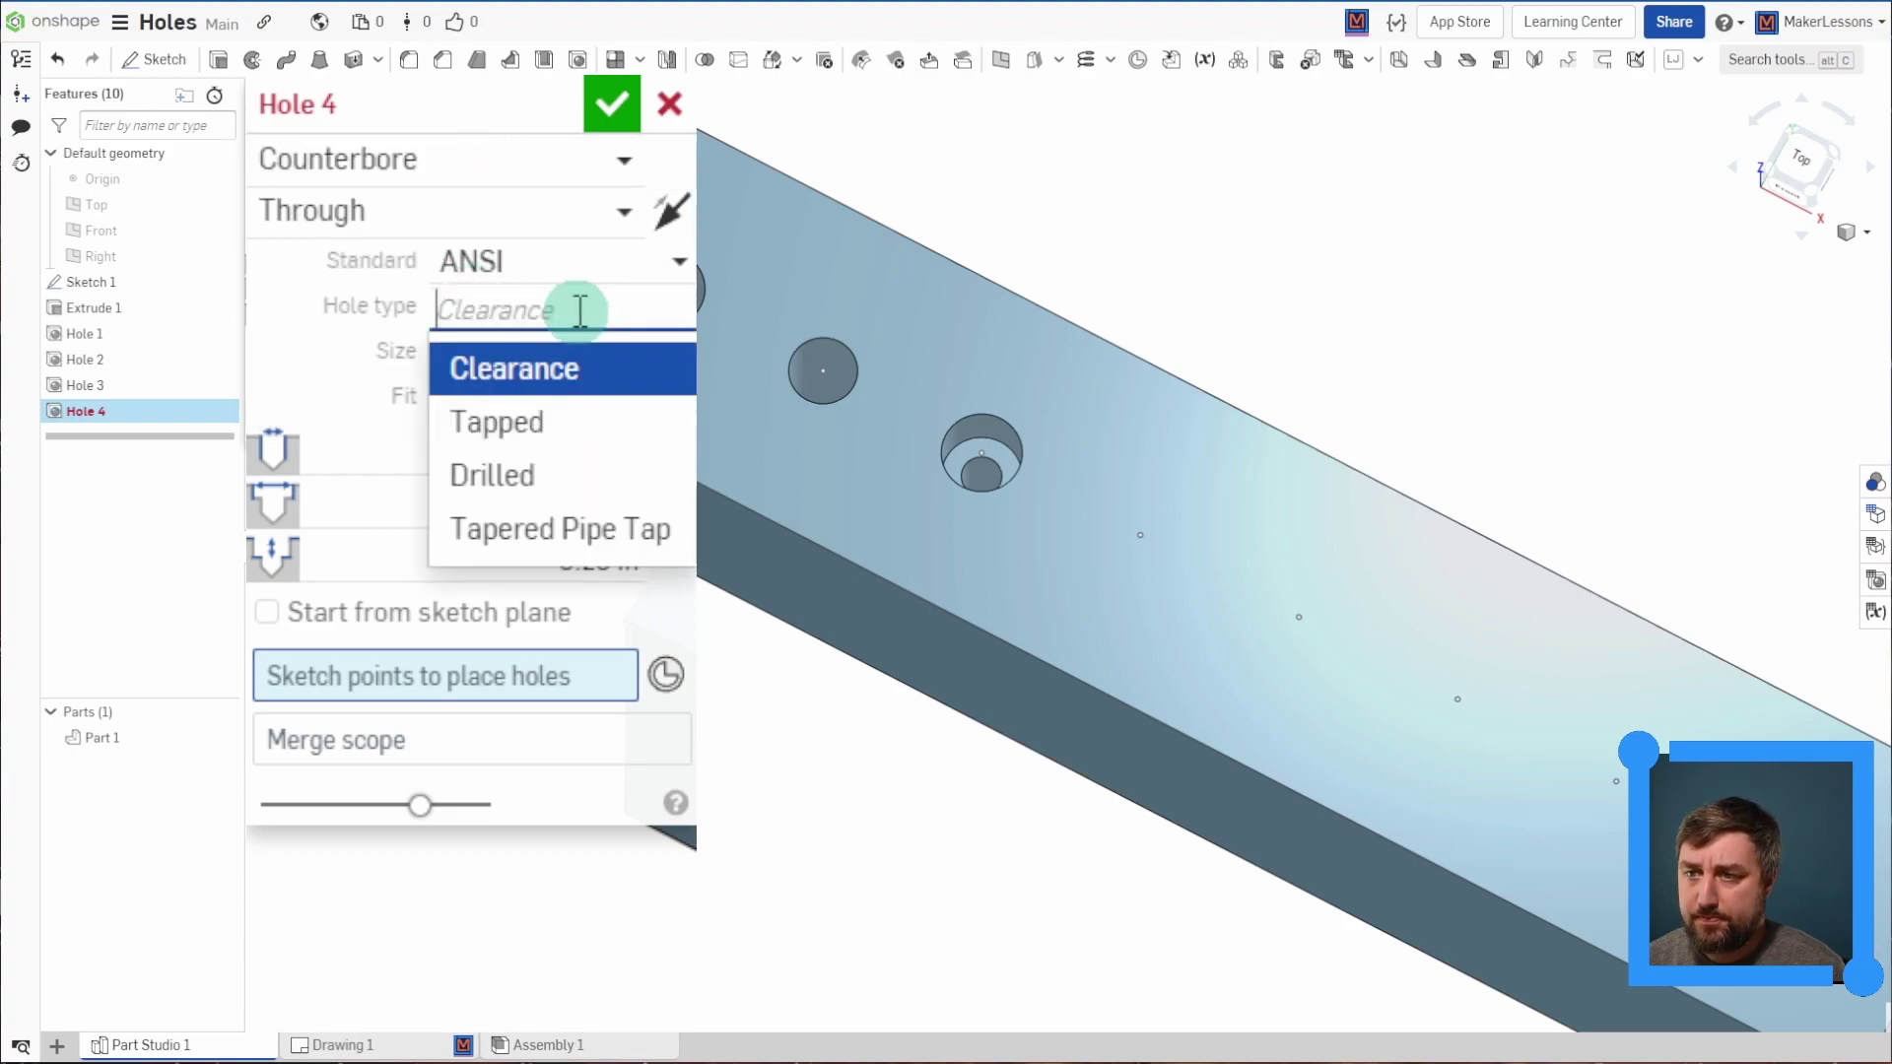
{"action": "left_click", "coordinate": [532, 437]}
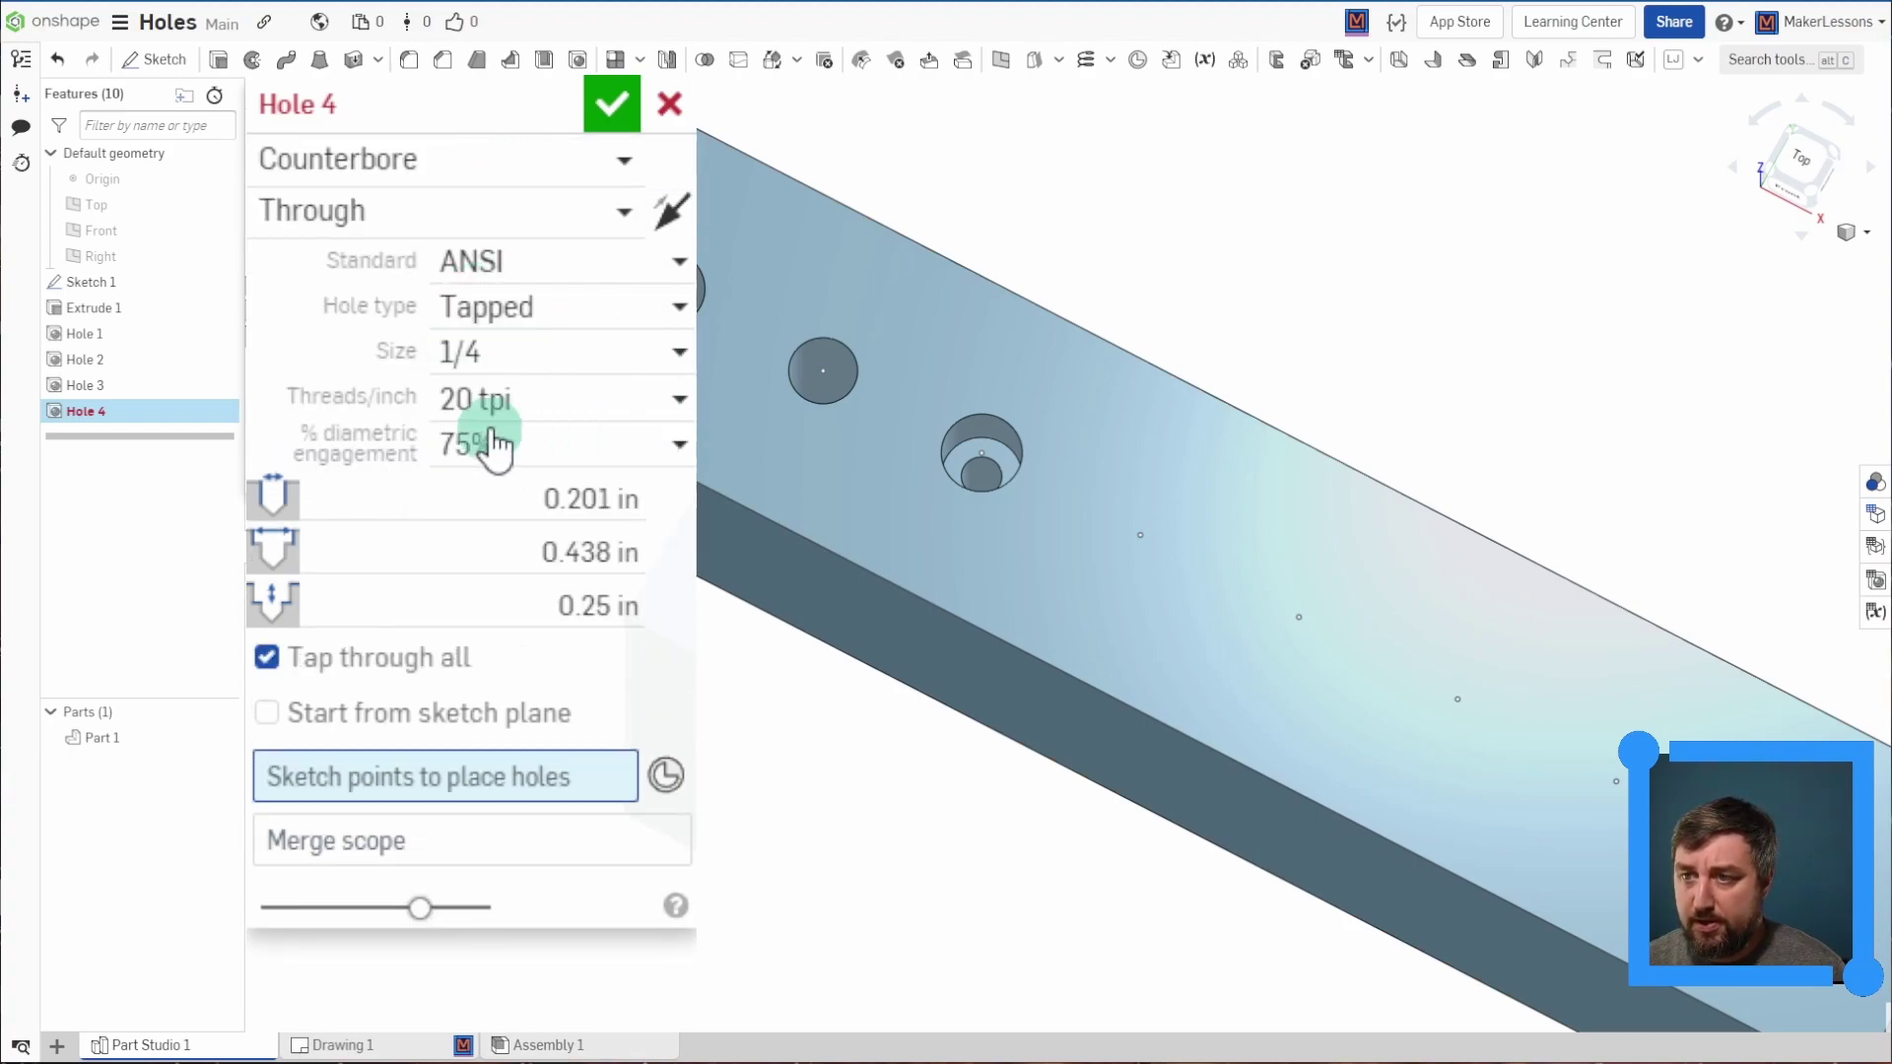
{"action": "left_click", "coordinate": [549, 396]}
{"action": "left_click", "coordinate": [523, 518]}
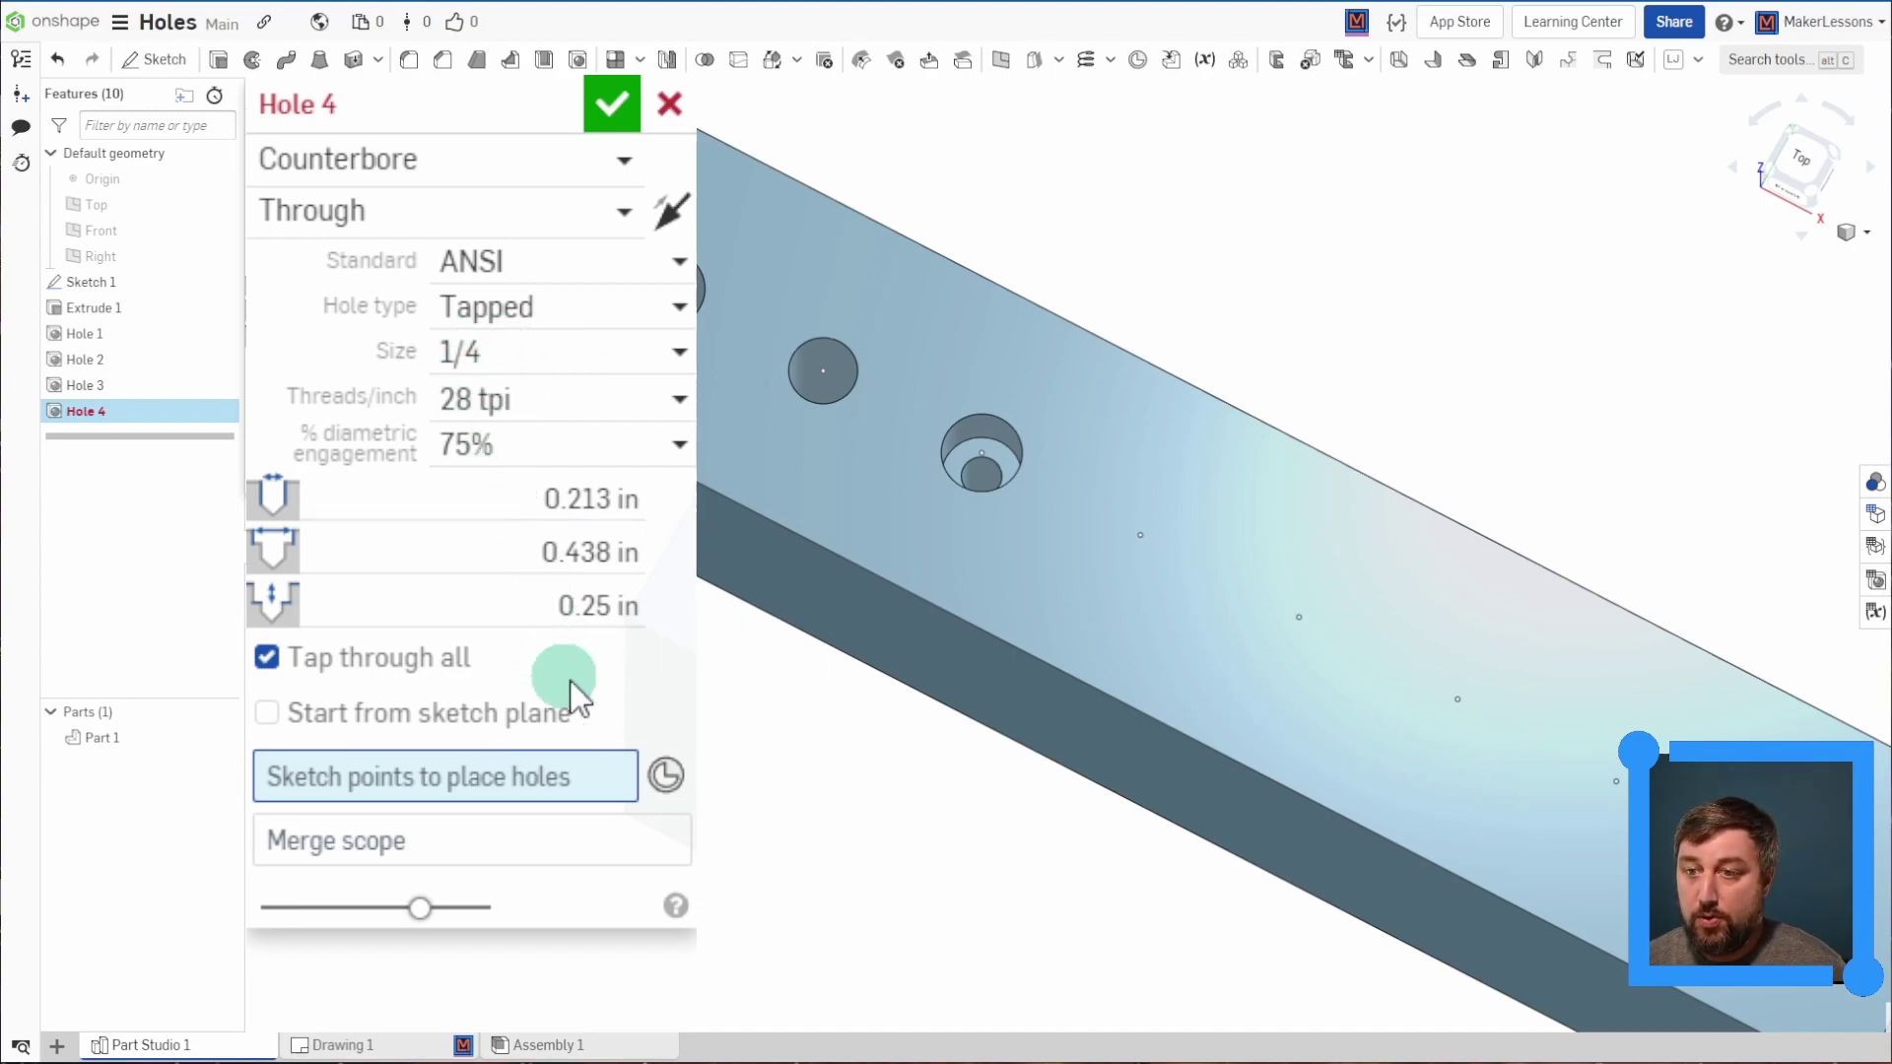
{"action": "left_click", "coordinate": [1141, 538]}
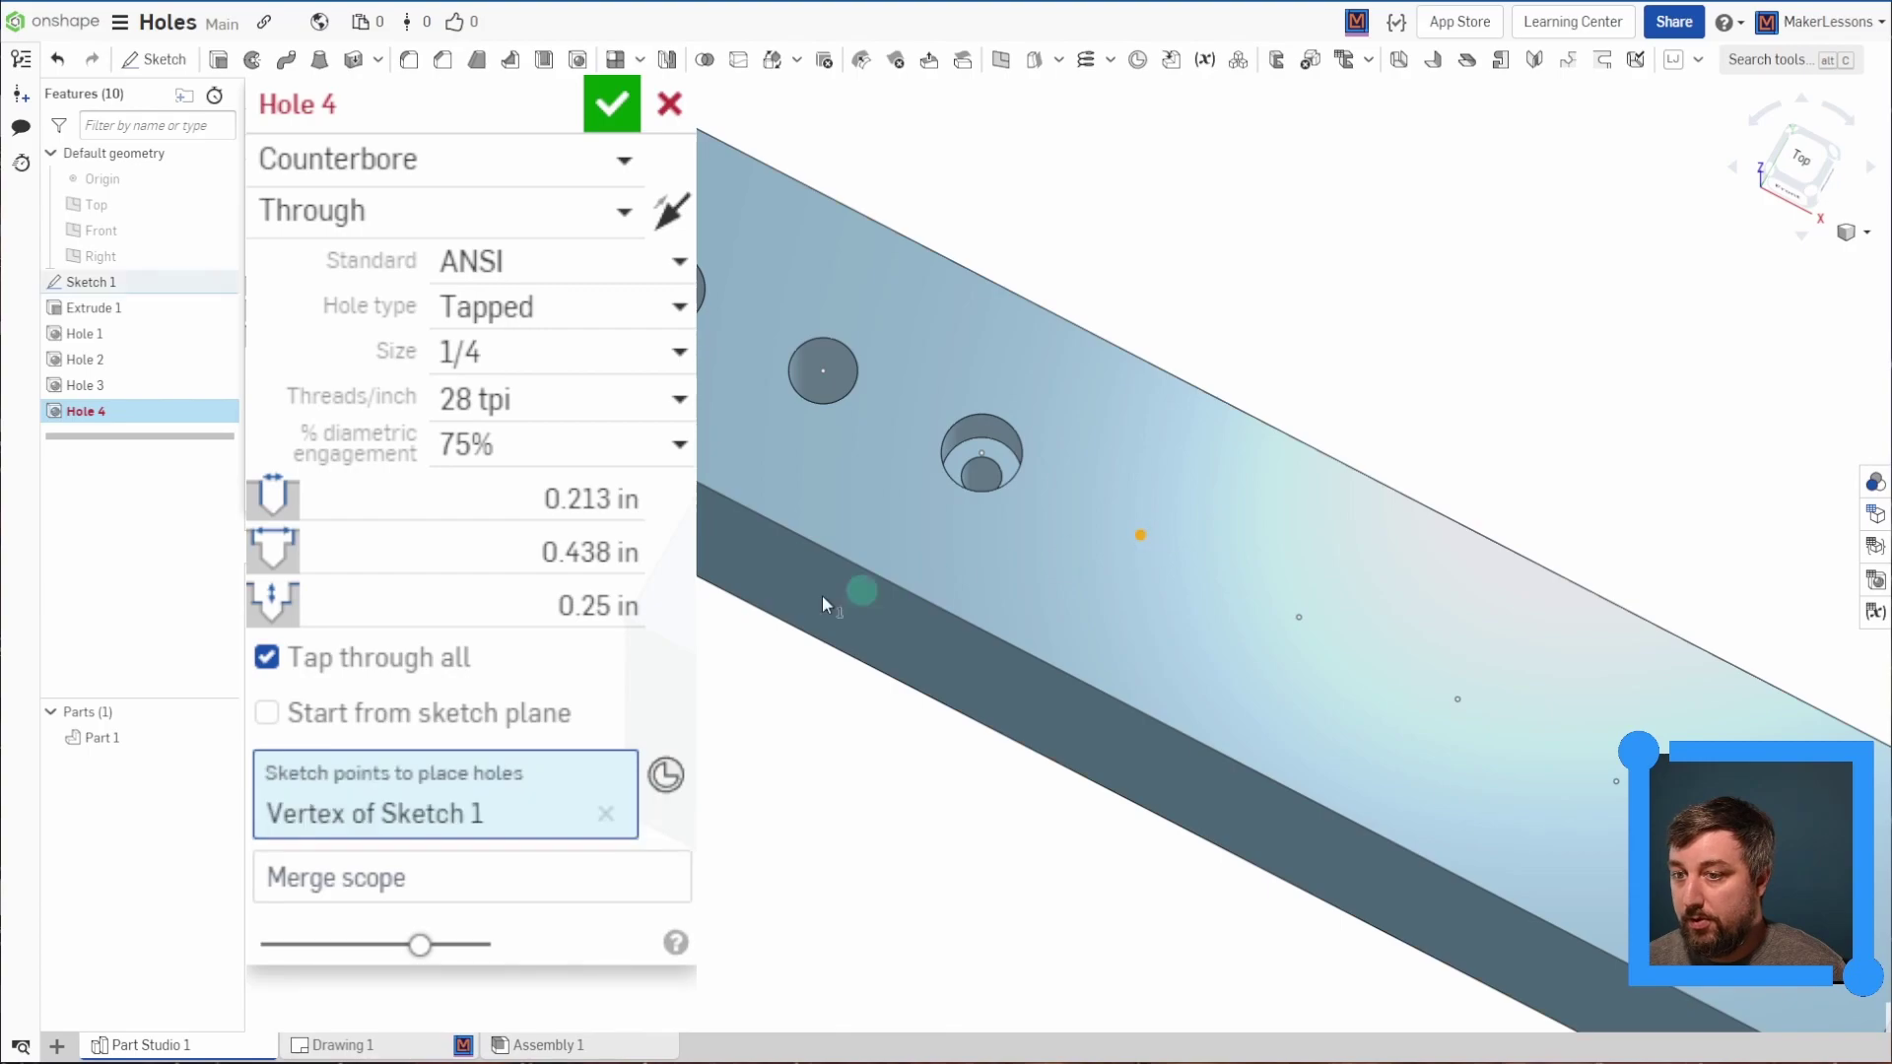
{"action": "left_click", "coordinate": [610, 107]}
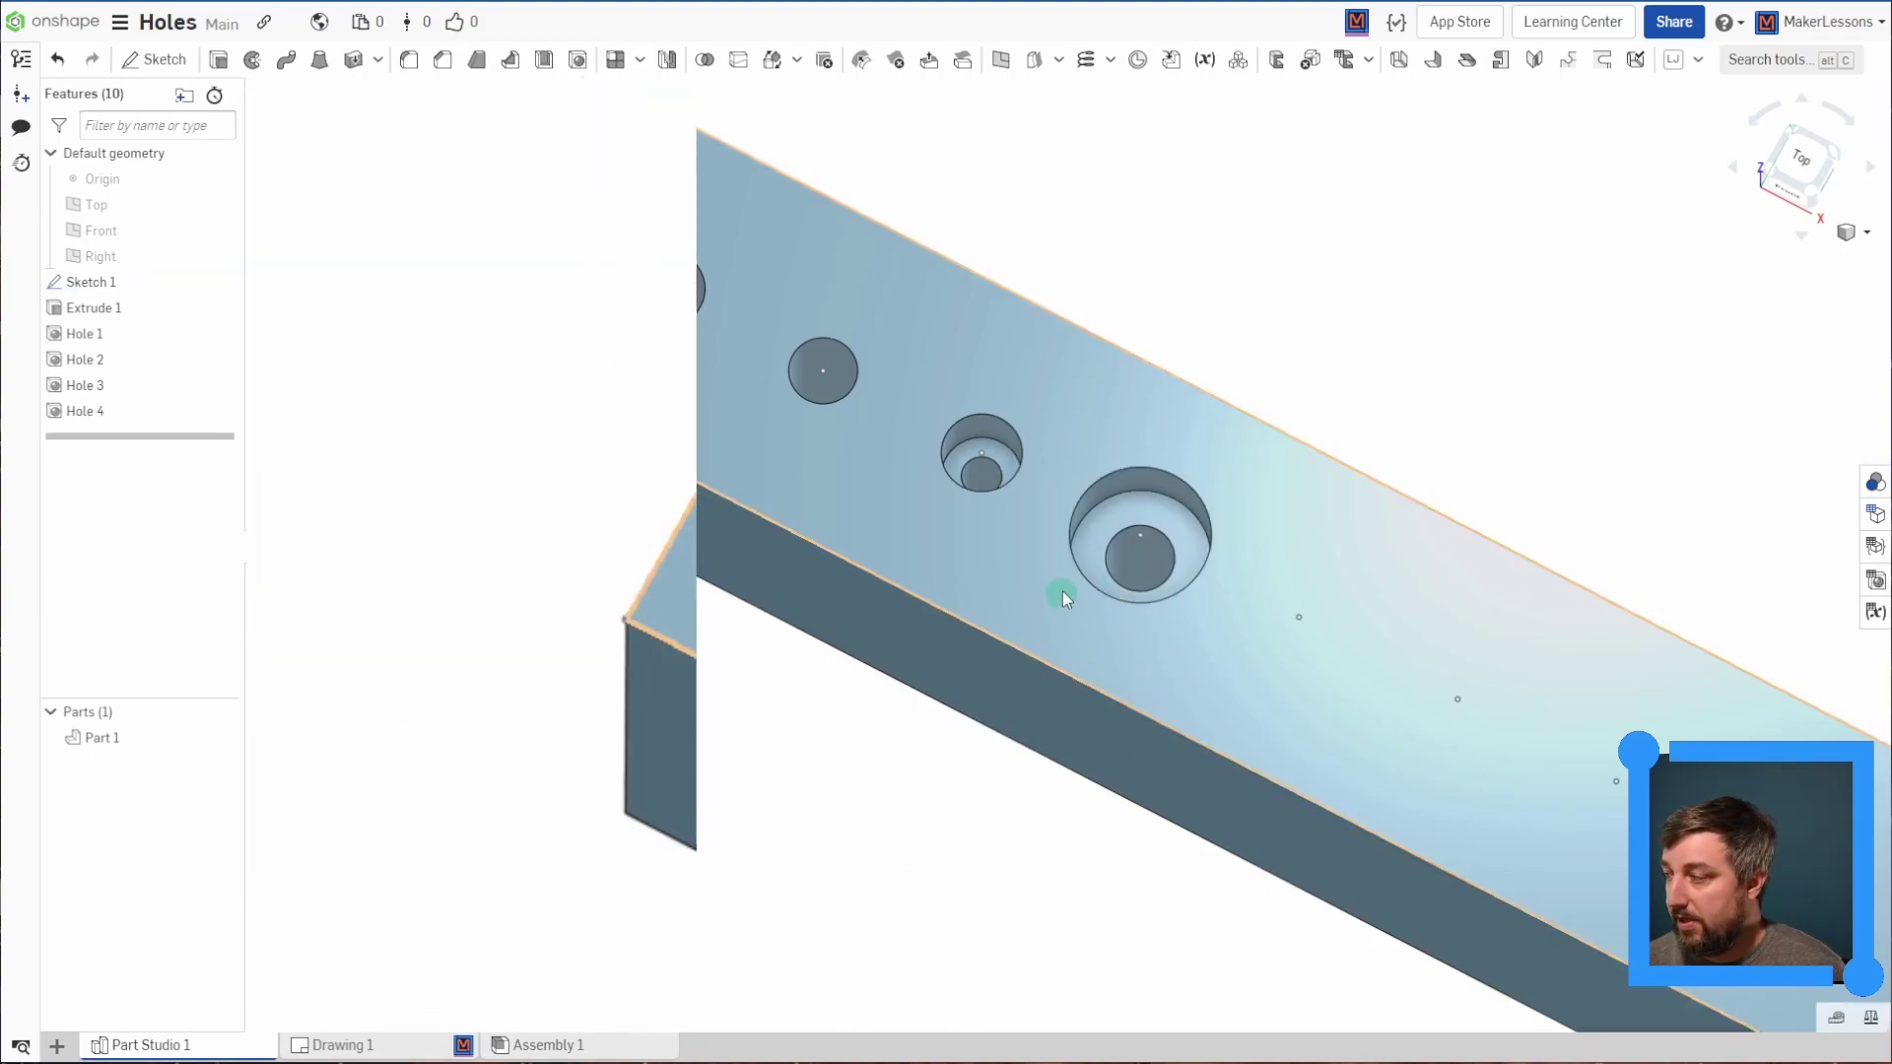
- Start Hole 5 as a Countersink hole of the Drilled type
{"action": "left_click", "coordinate": [579, 59]}
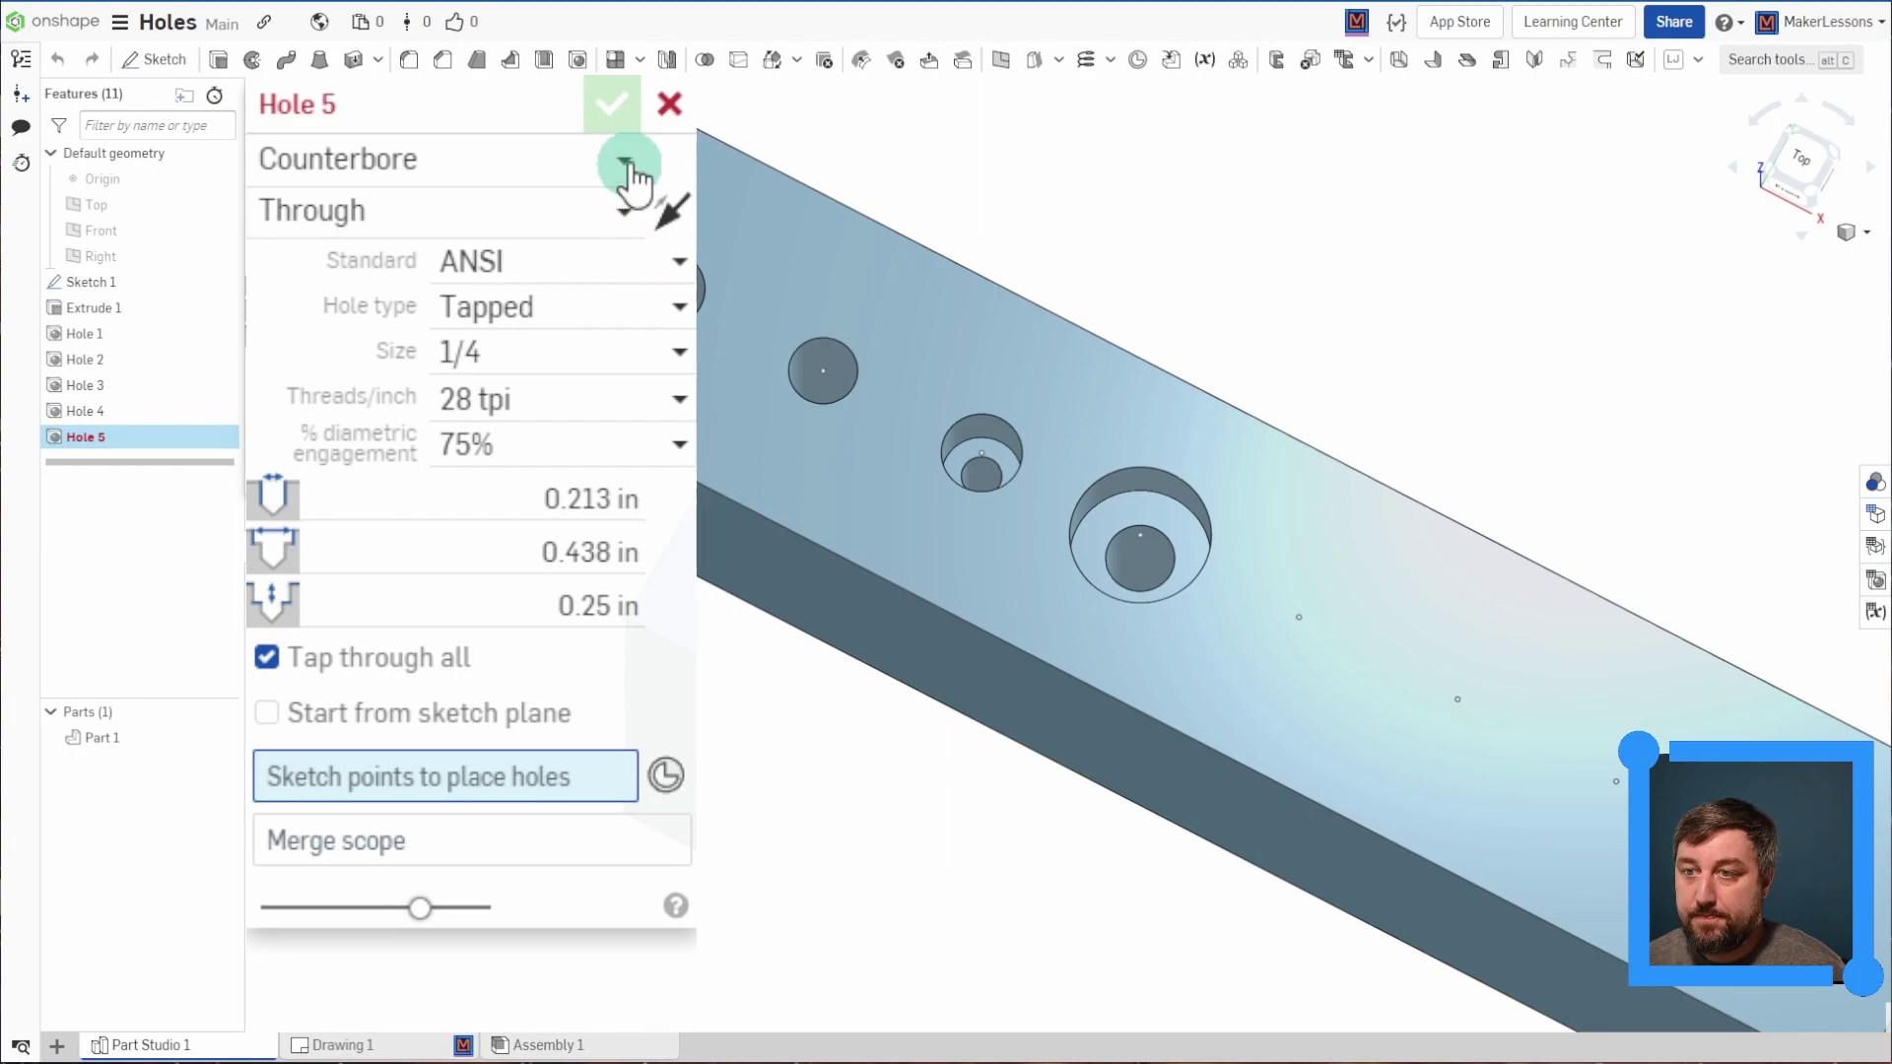
{"action": "left_click", "coordinate": [625, 163]}
{"action": "left_click", "coordinate": [523, 334]}
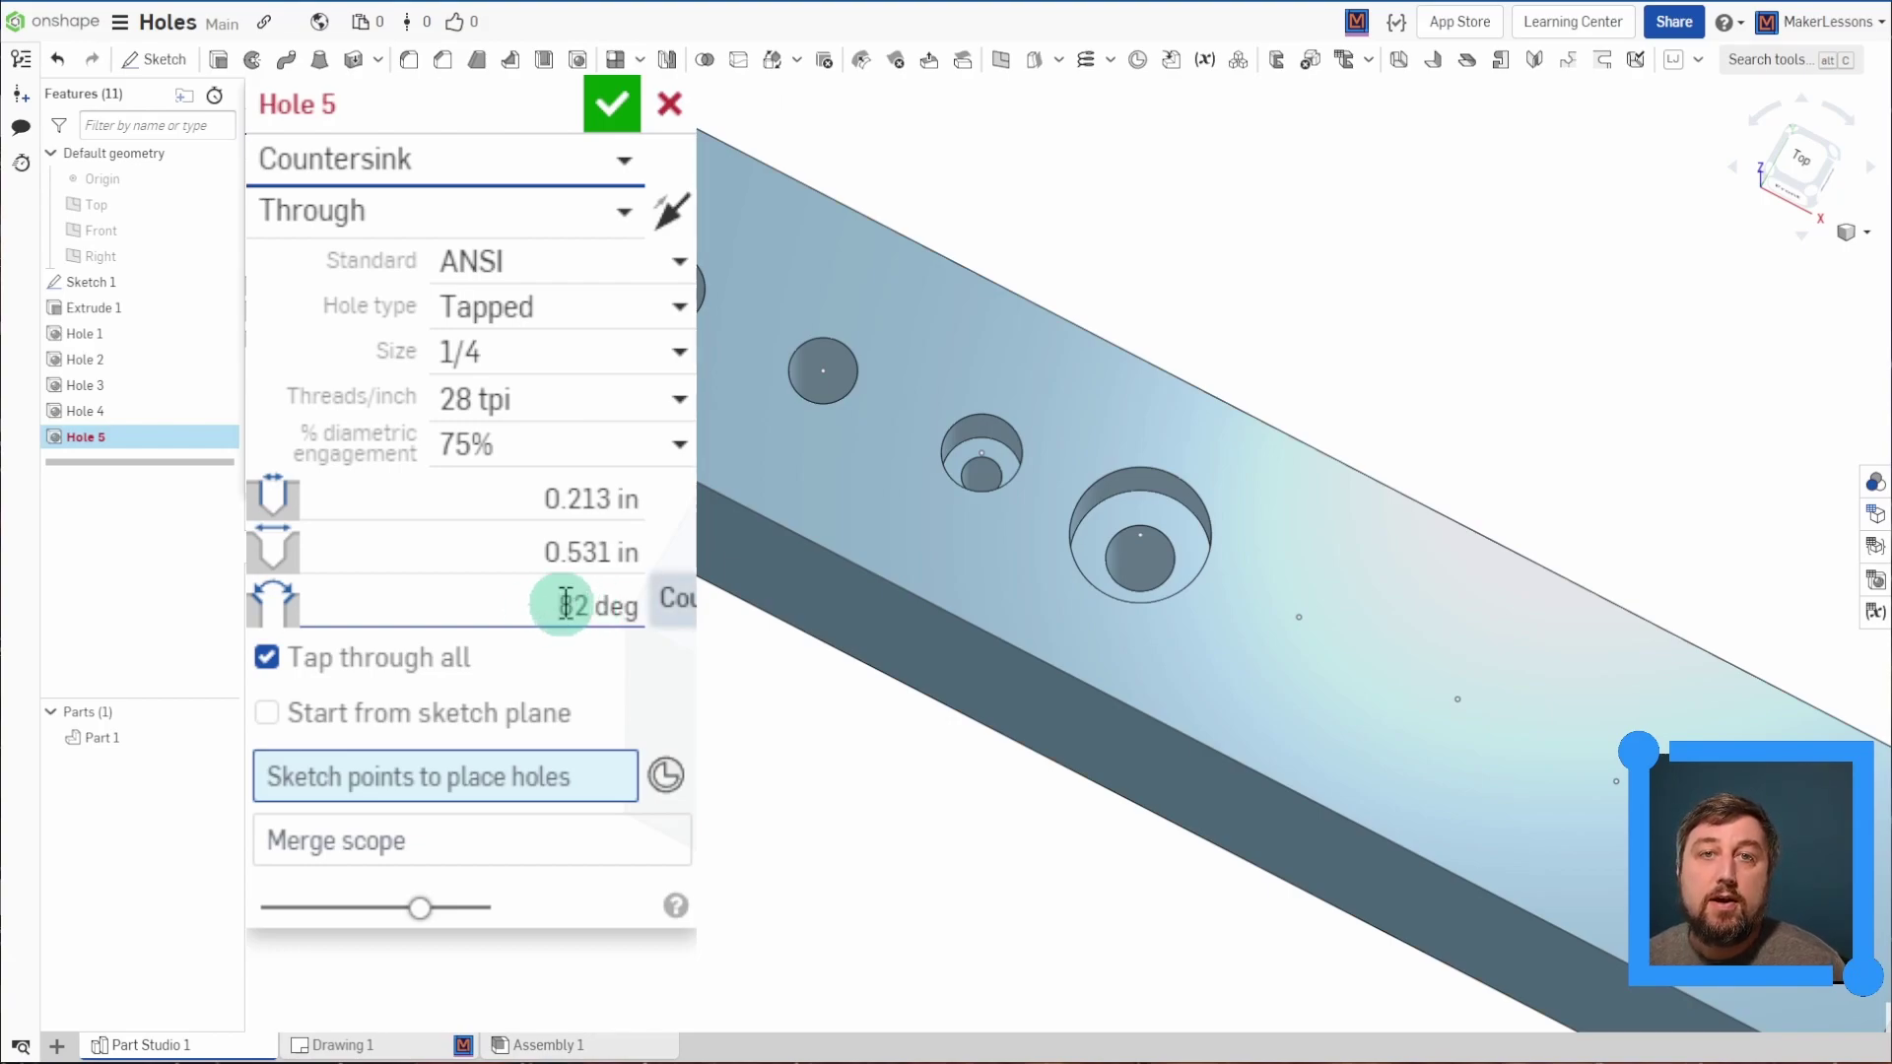
{"action": "left_click", "coordinate": [634, 399]}
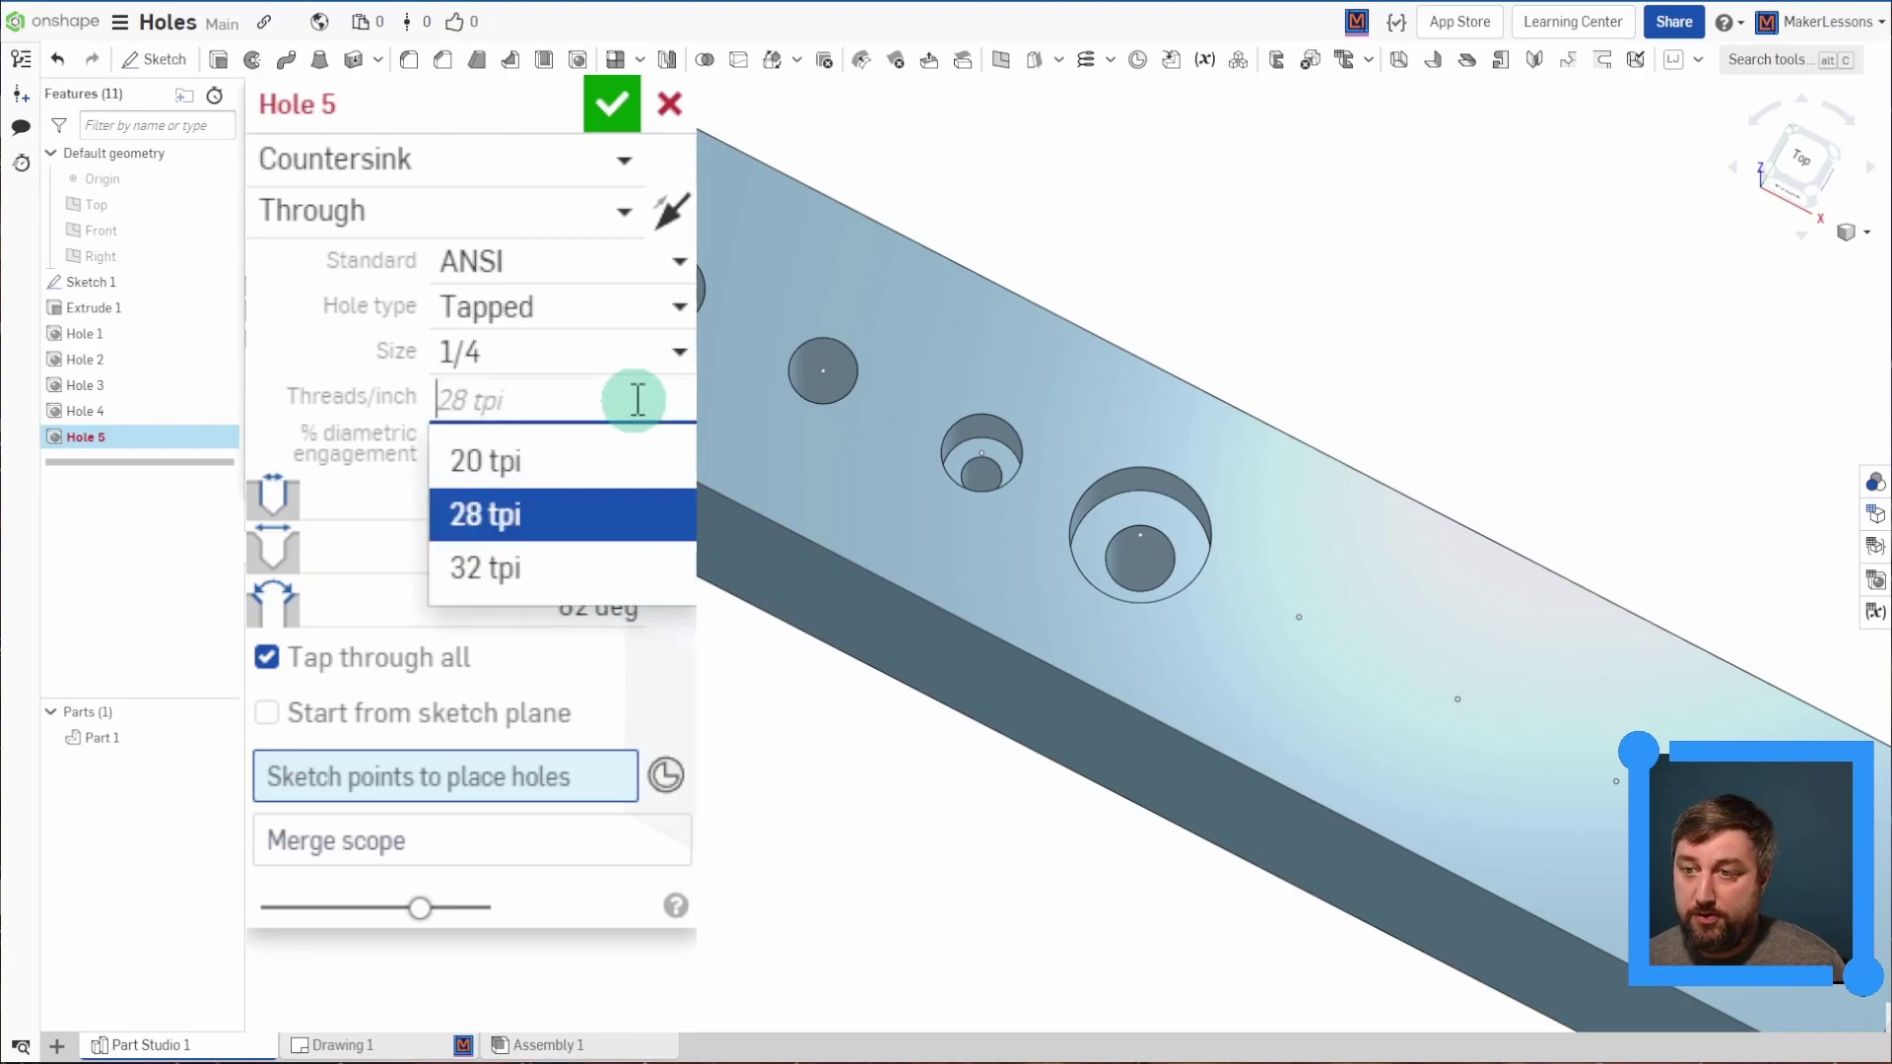
{"action": "left_click", "coordinate": [676, 307]}
{"action": "left_click", "coordinate": [678, 306]}
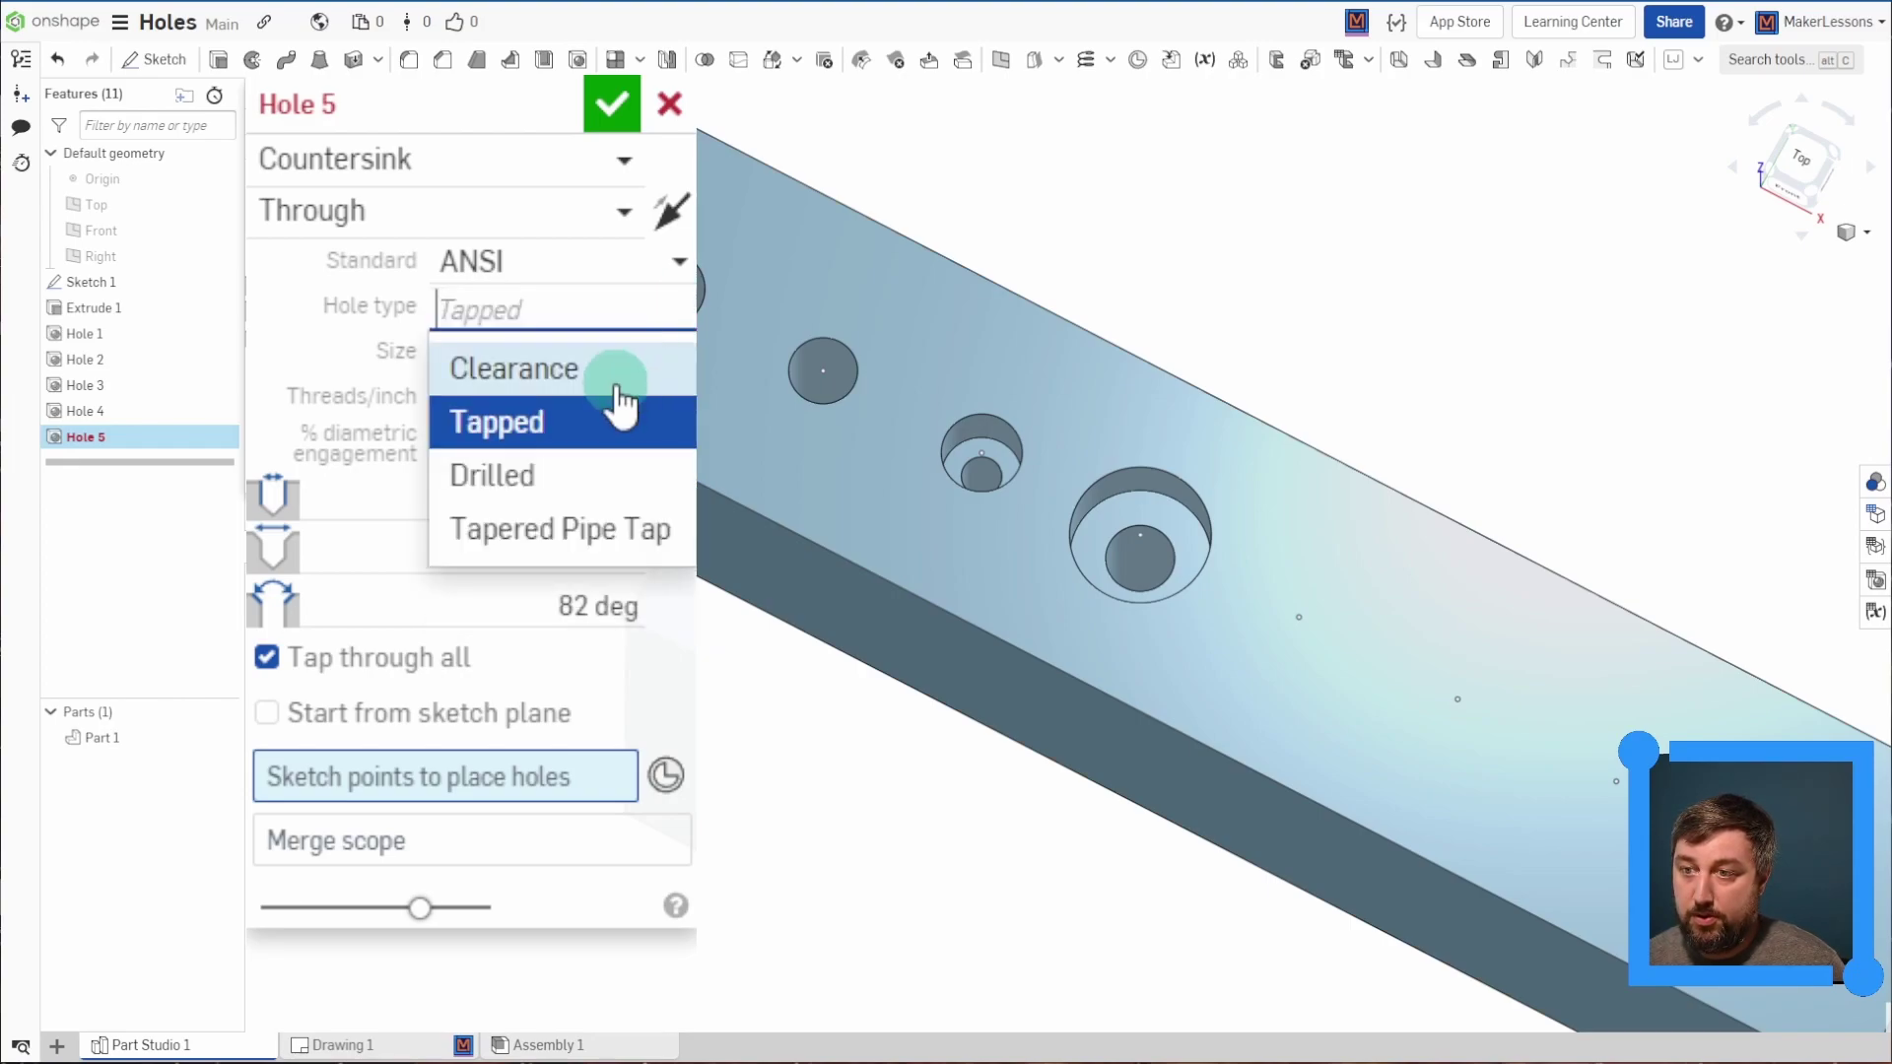
{"action": "left_click", "coordinate": [591, 477]}
- Set the drill size to 1/4 (0.25) and place the countersink at the fifth sketch point
{"action": "left_click", "coordinate": [641, 365]}
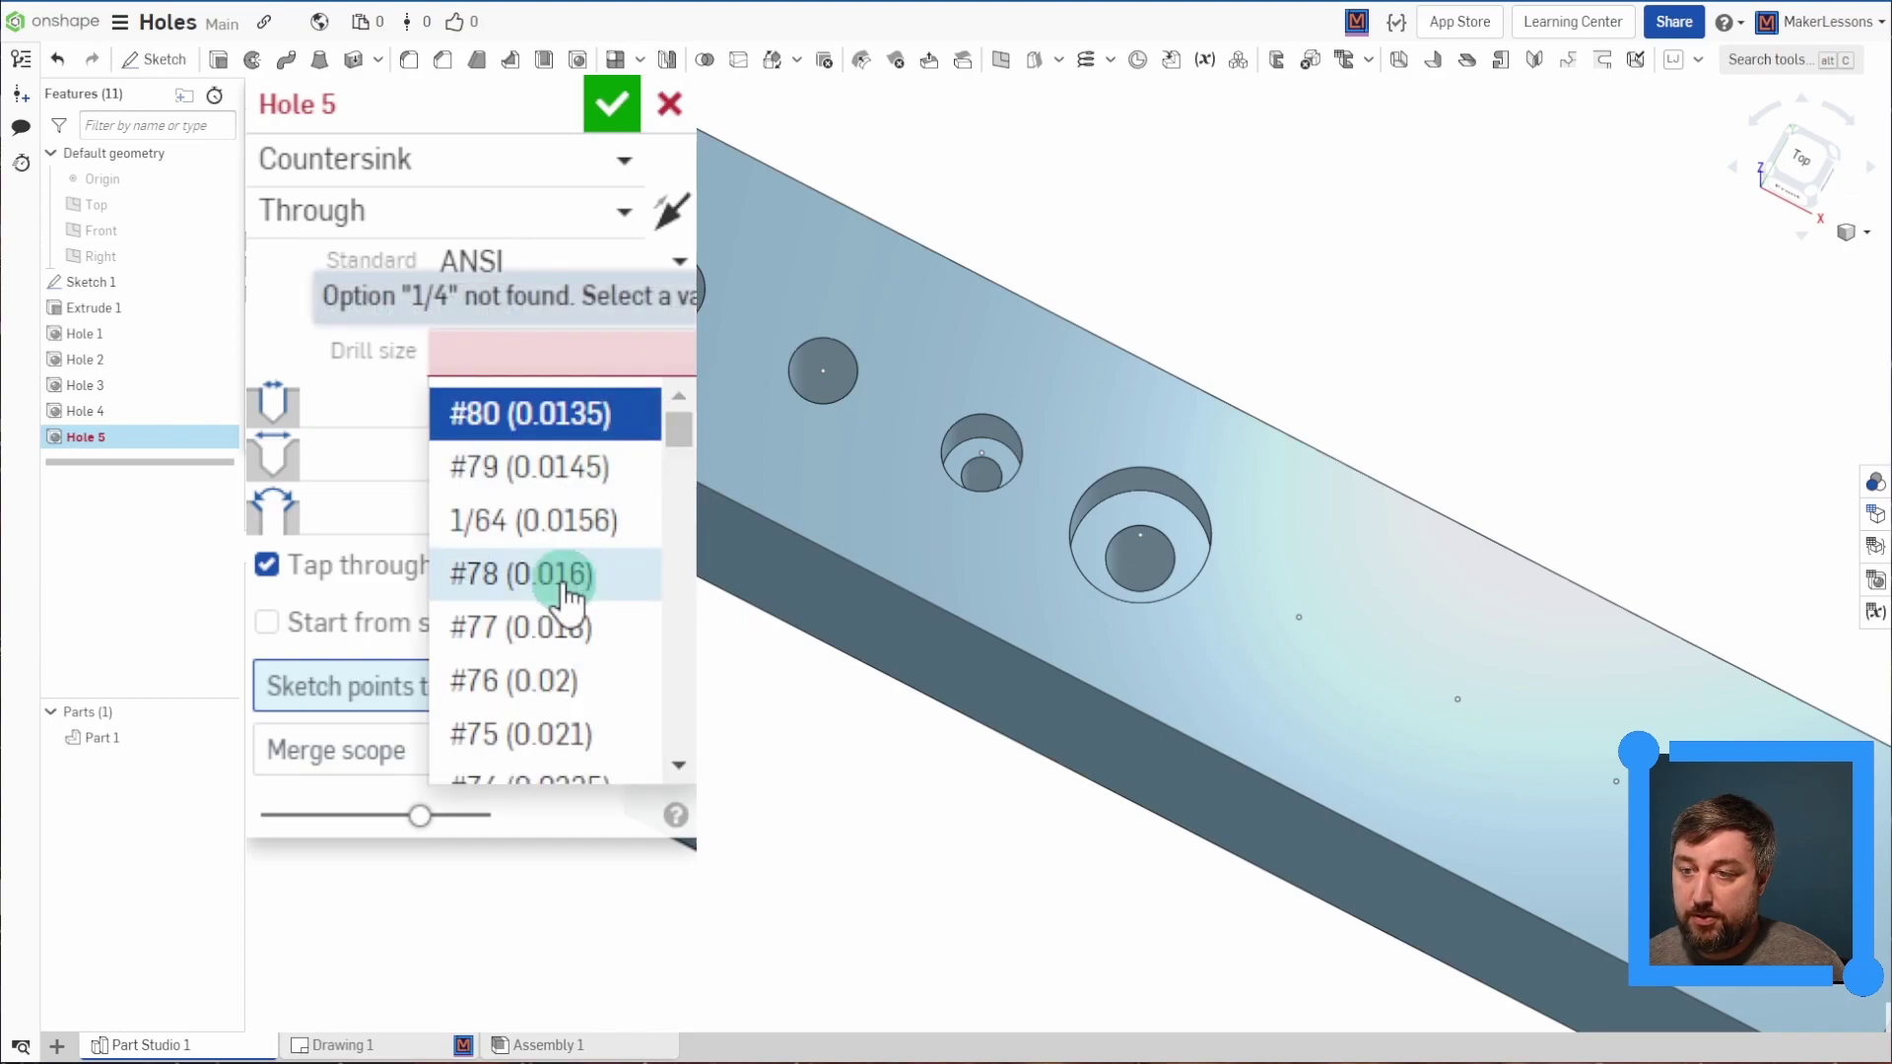
{"action": "scroll", "coordinate": [591, 542], "scroll_direction": "down", "scroll_amount": 3}
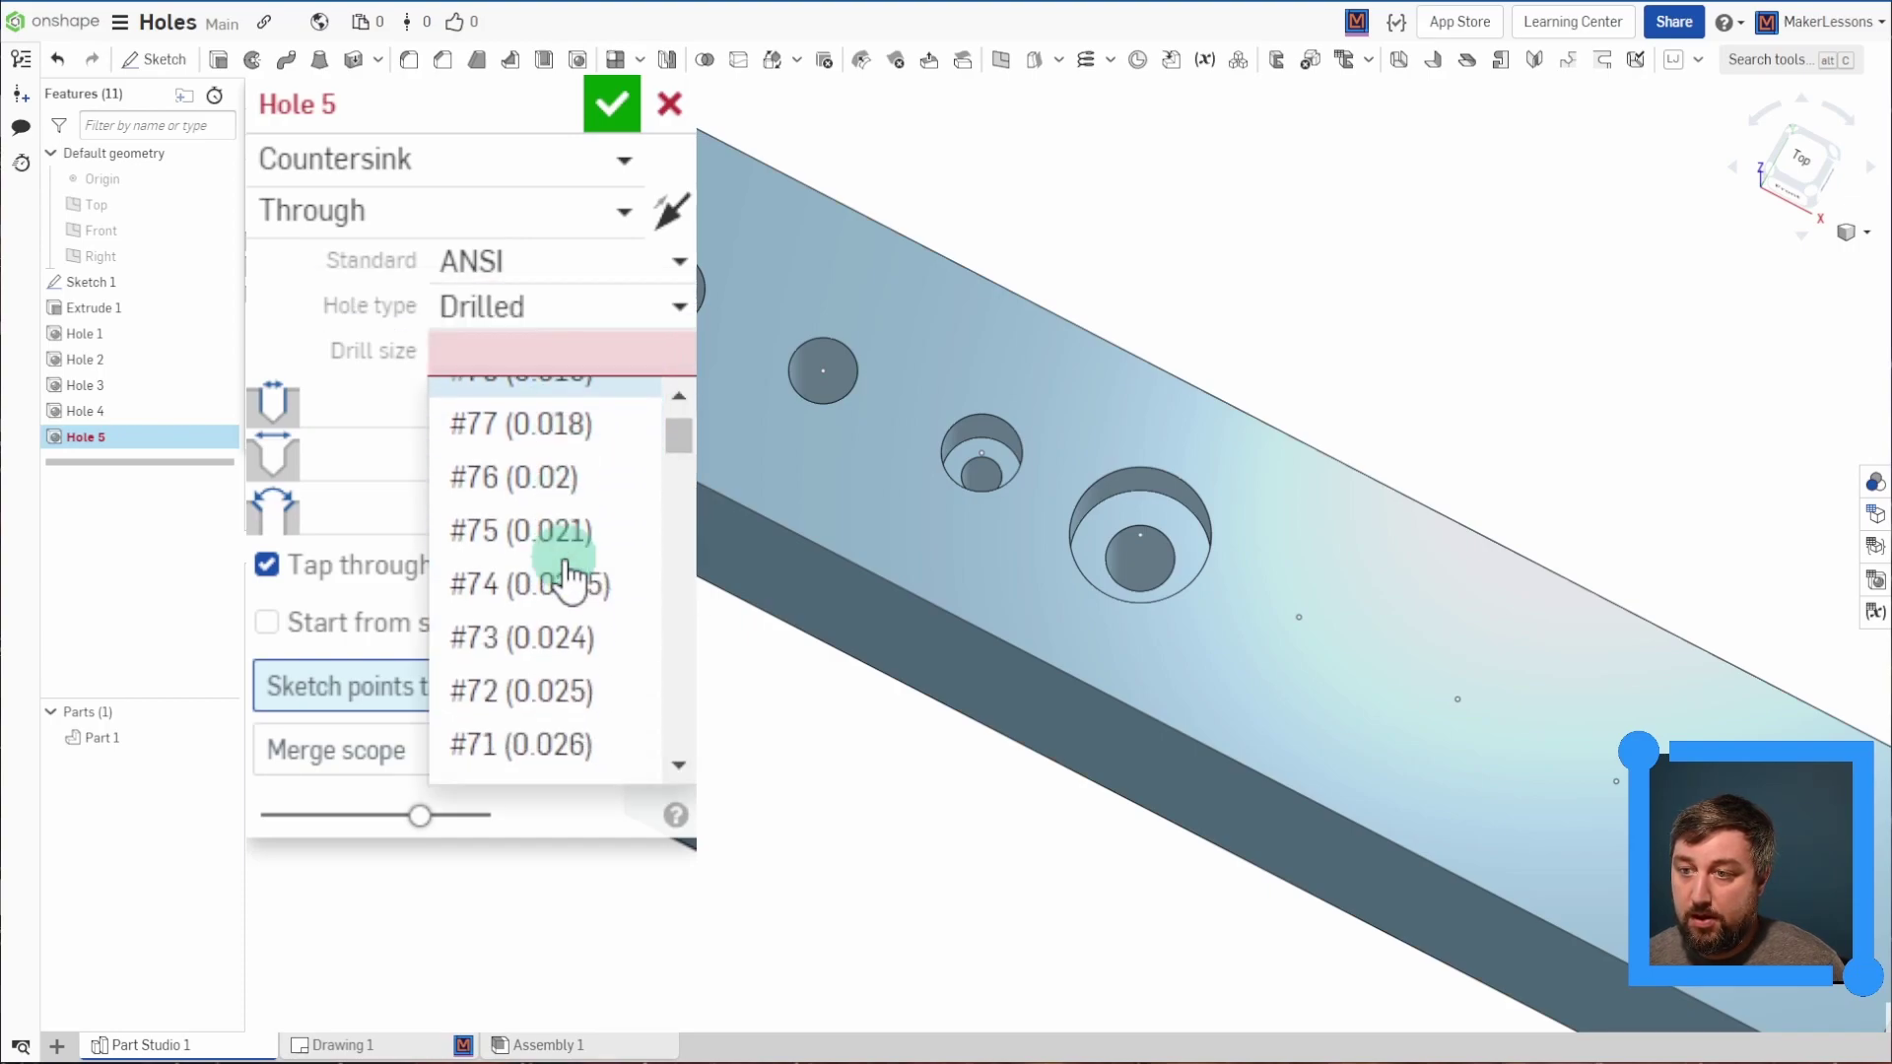
{"action": "scroll", "coordinate": [613, 651], "scroll_direction": "down", "scroll_amount": 20}
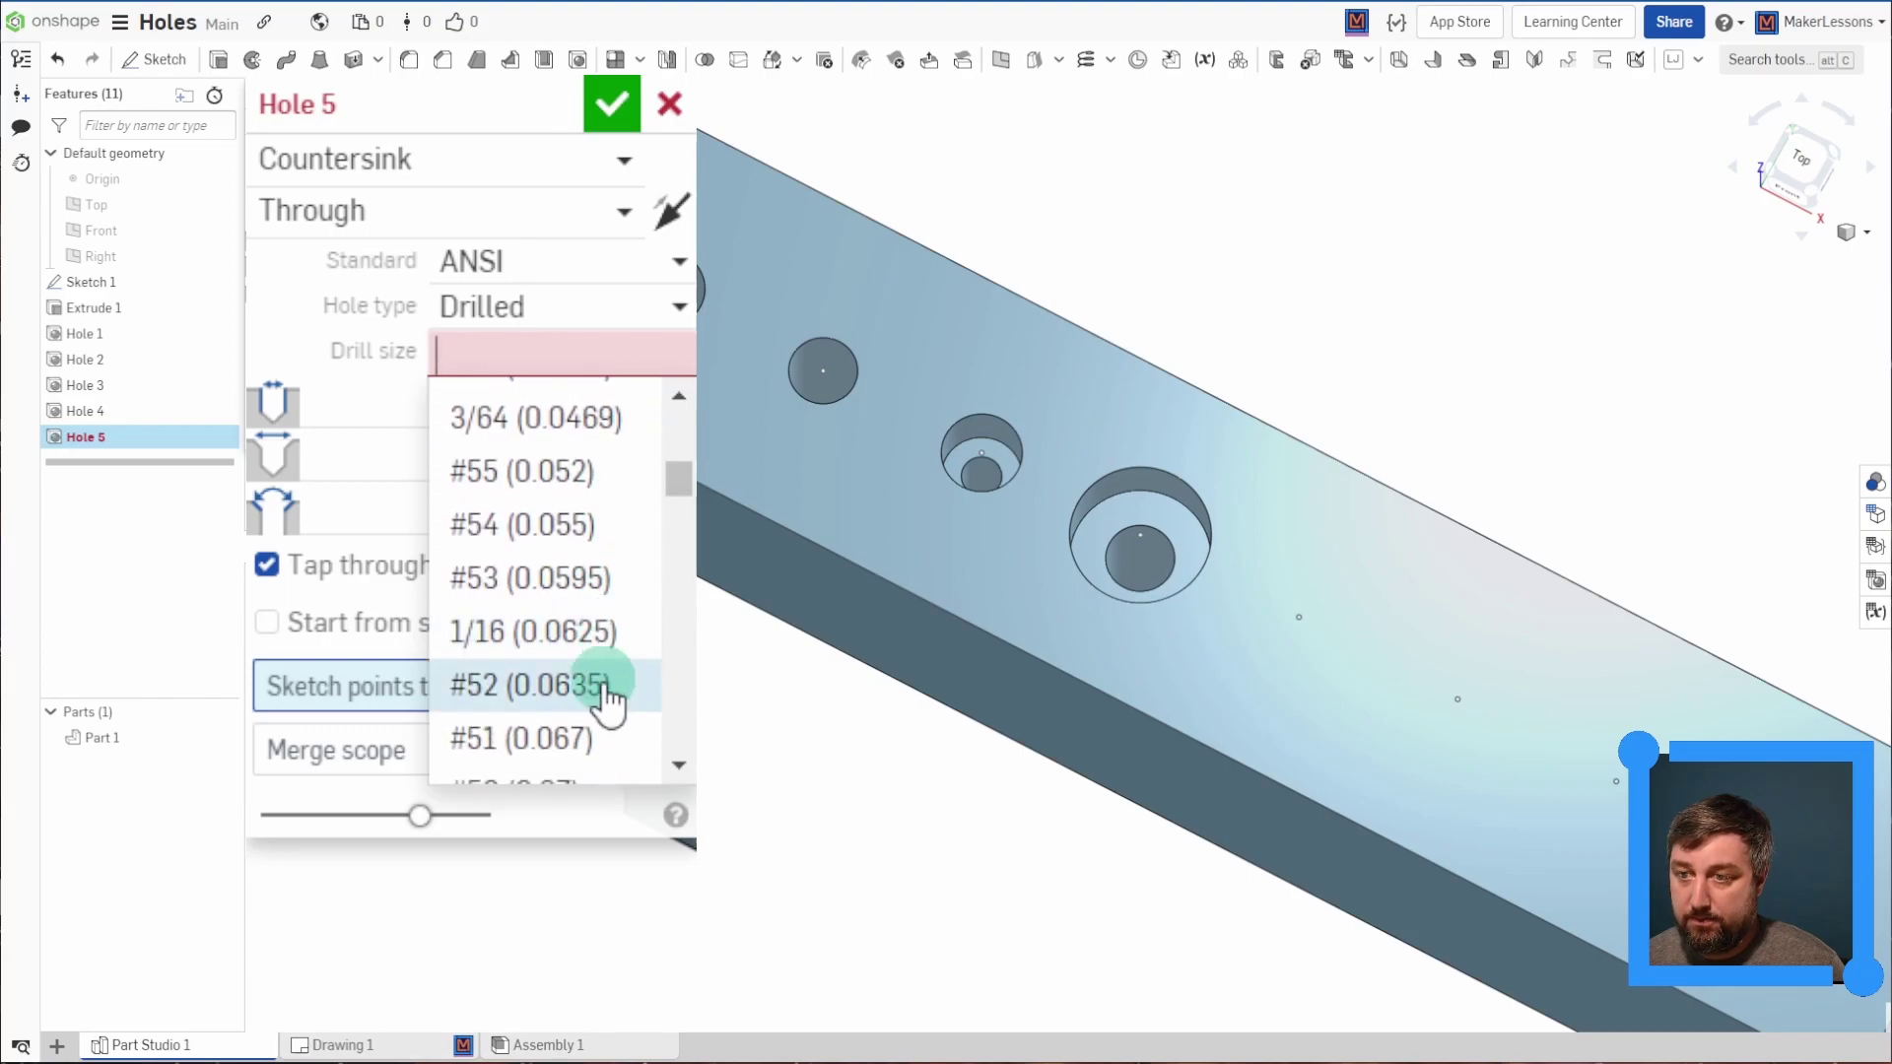
{"action": "scroll", "coordinate": [604, 704], "scroll_direction": "down", "scroll_amount": 8}
{"action": "scroll", "coordinate": [604, 703], "scroll_direction": "down", "scroll_amount": 11}
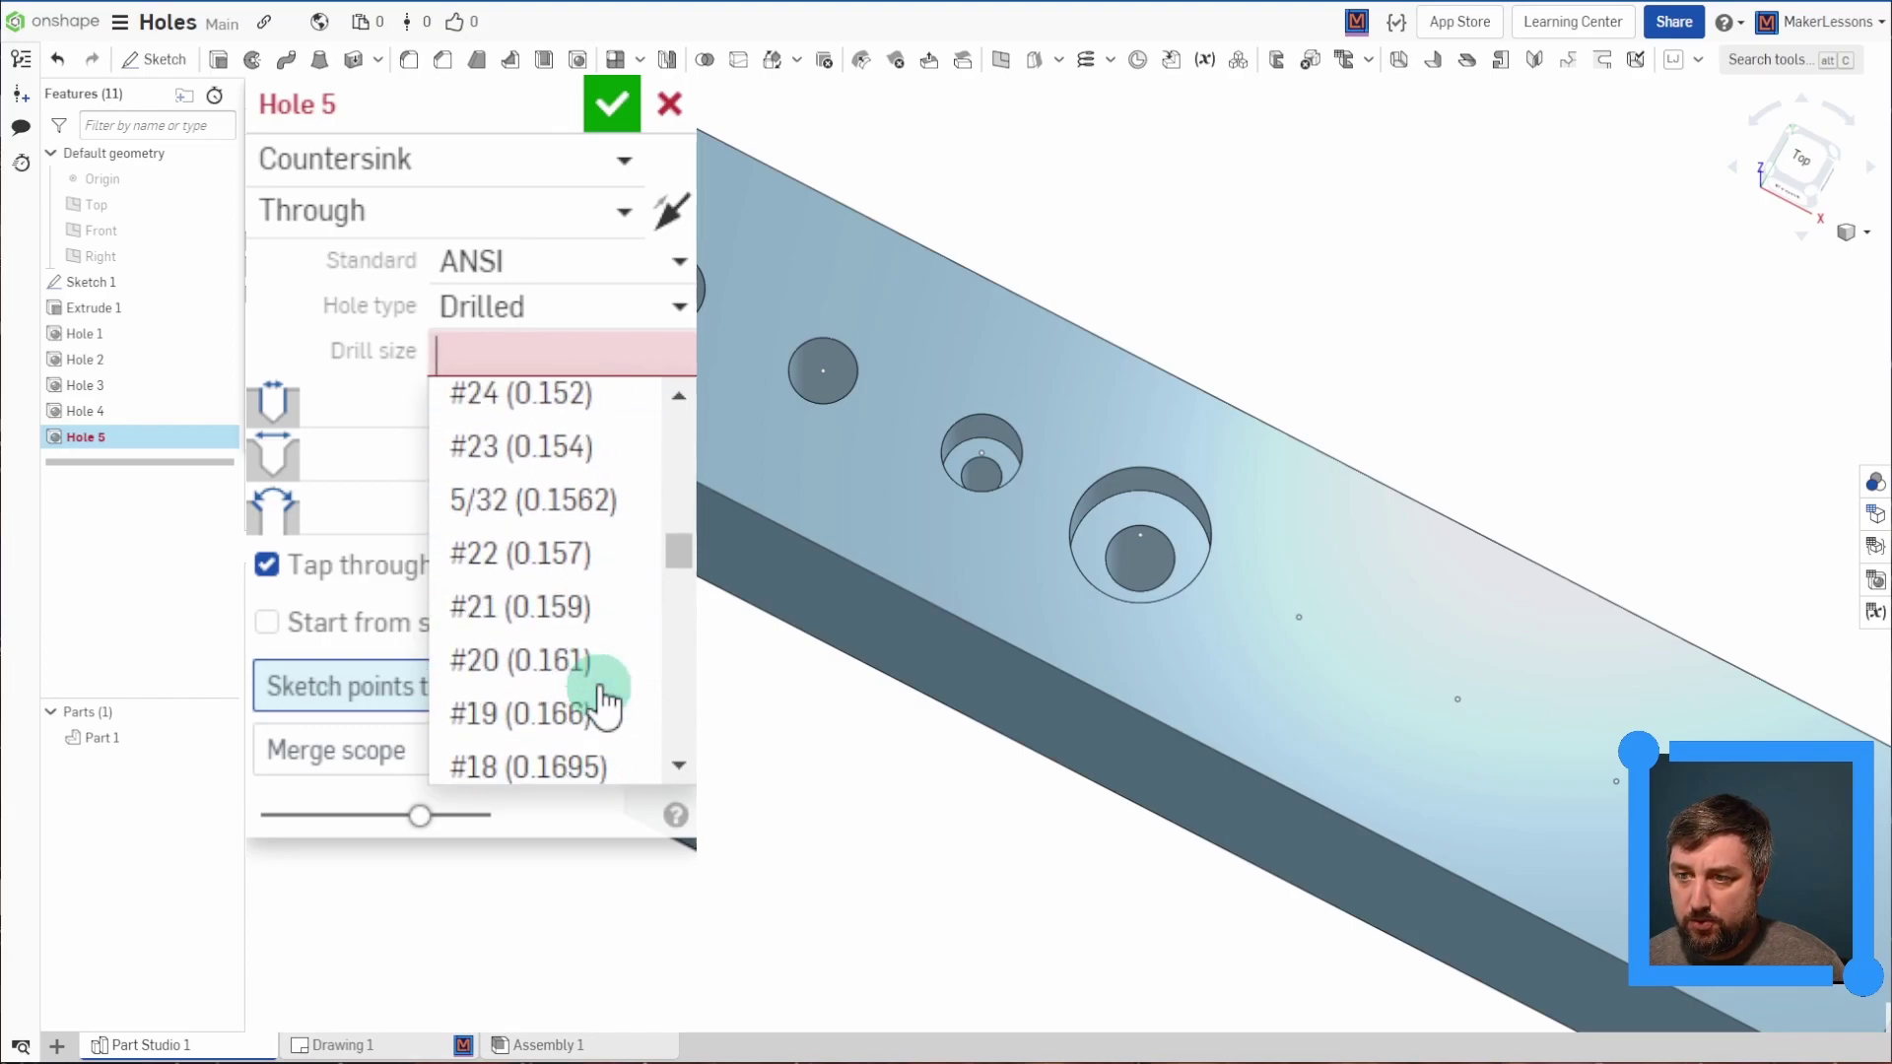
{"action": "scroll", "coordinate": [604, 704], "scroll_direction": "down", "scroll_amount": 3}
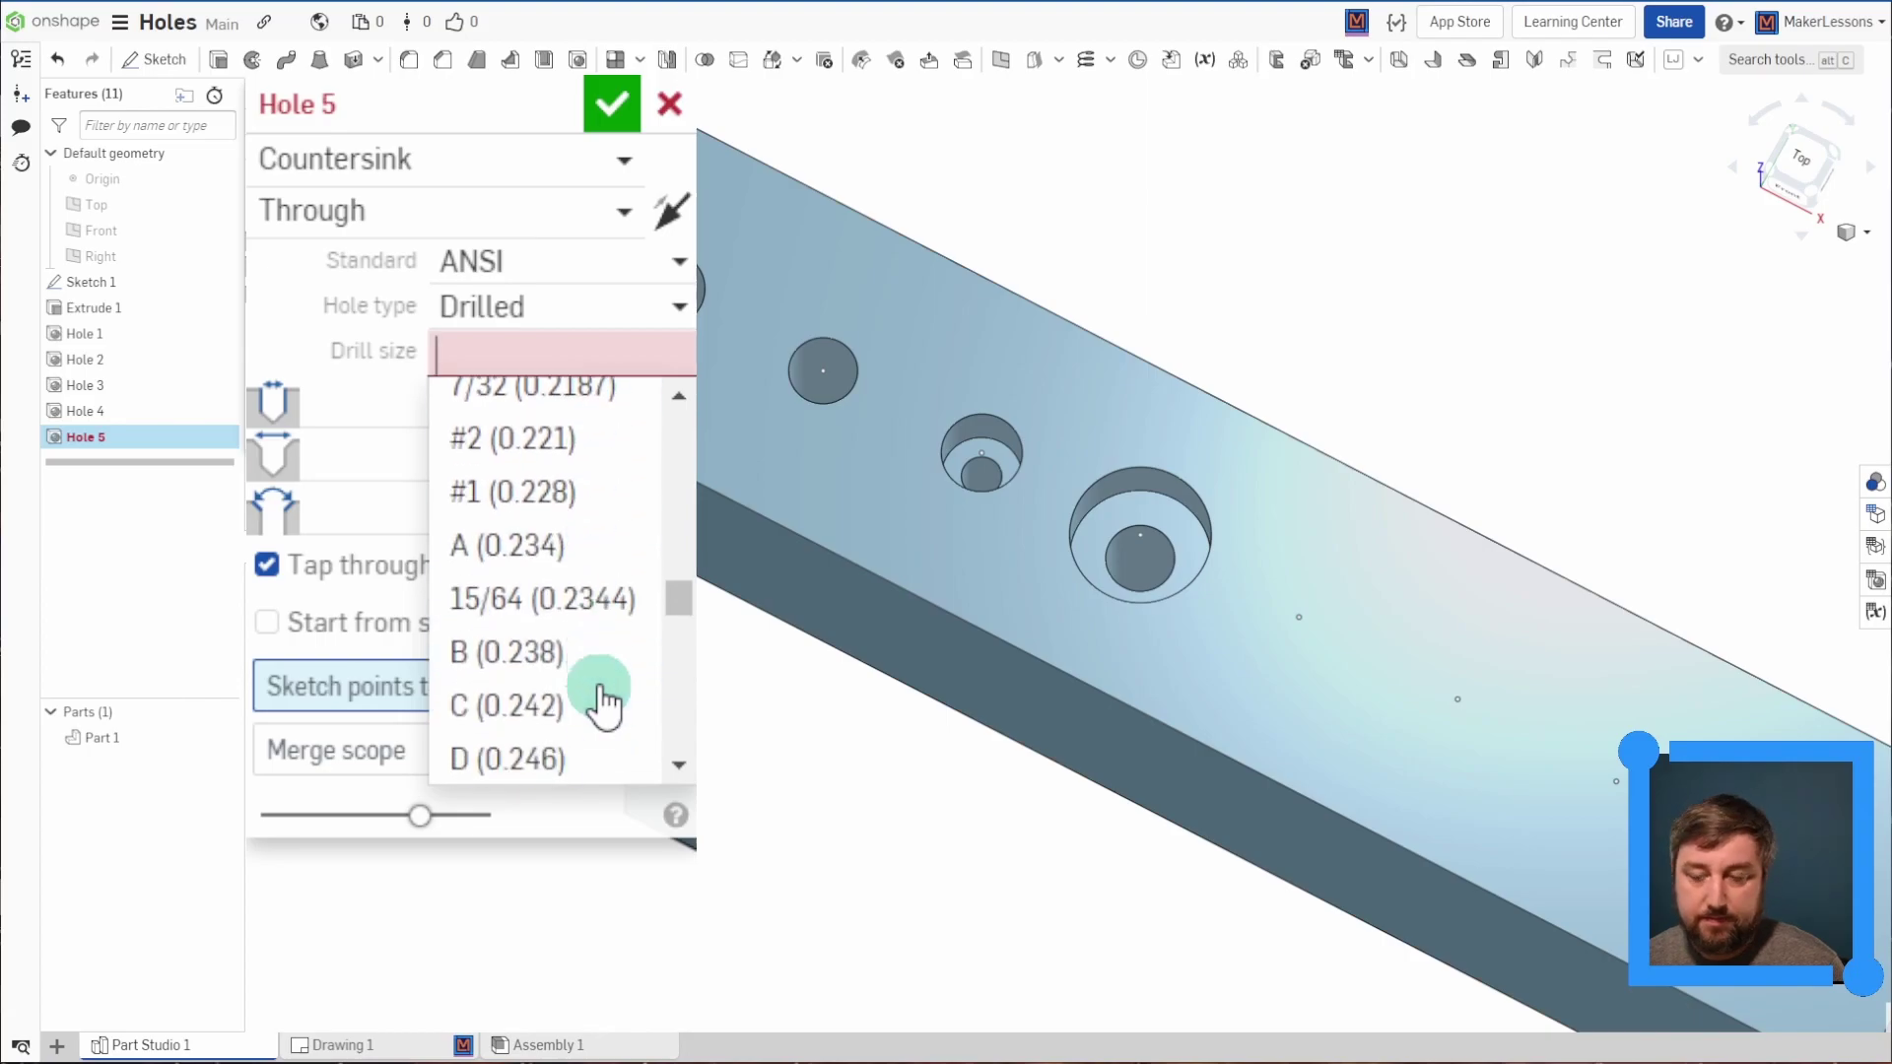
{"action": "scroll", "coordinate": [595, 734], "scroll_direction": "down", "scroll_amount": 2}
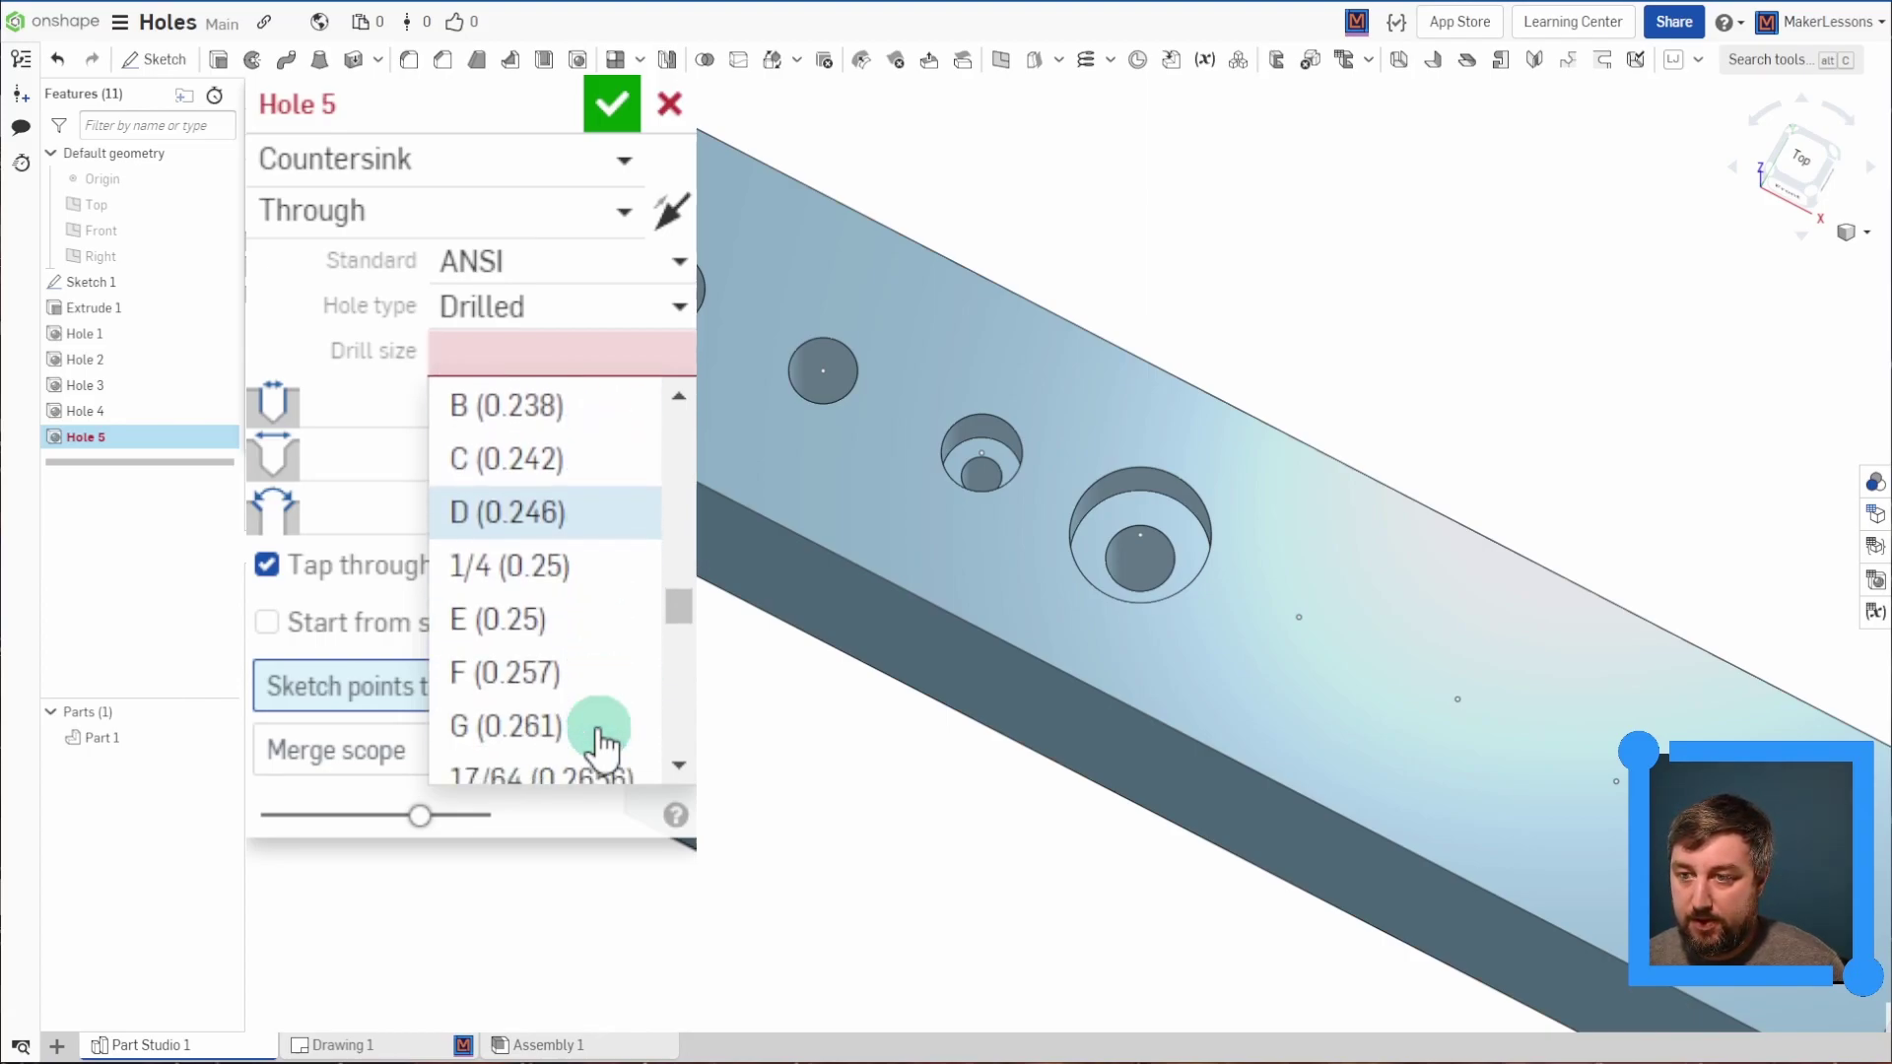
{"action": "left_click", "coordinate": [595, 586]}
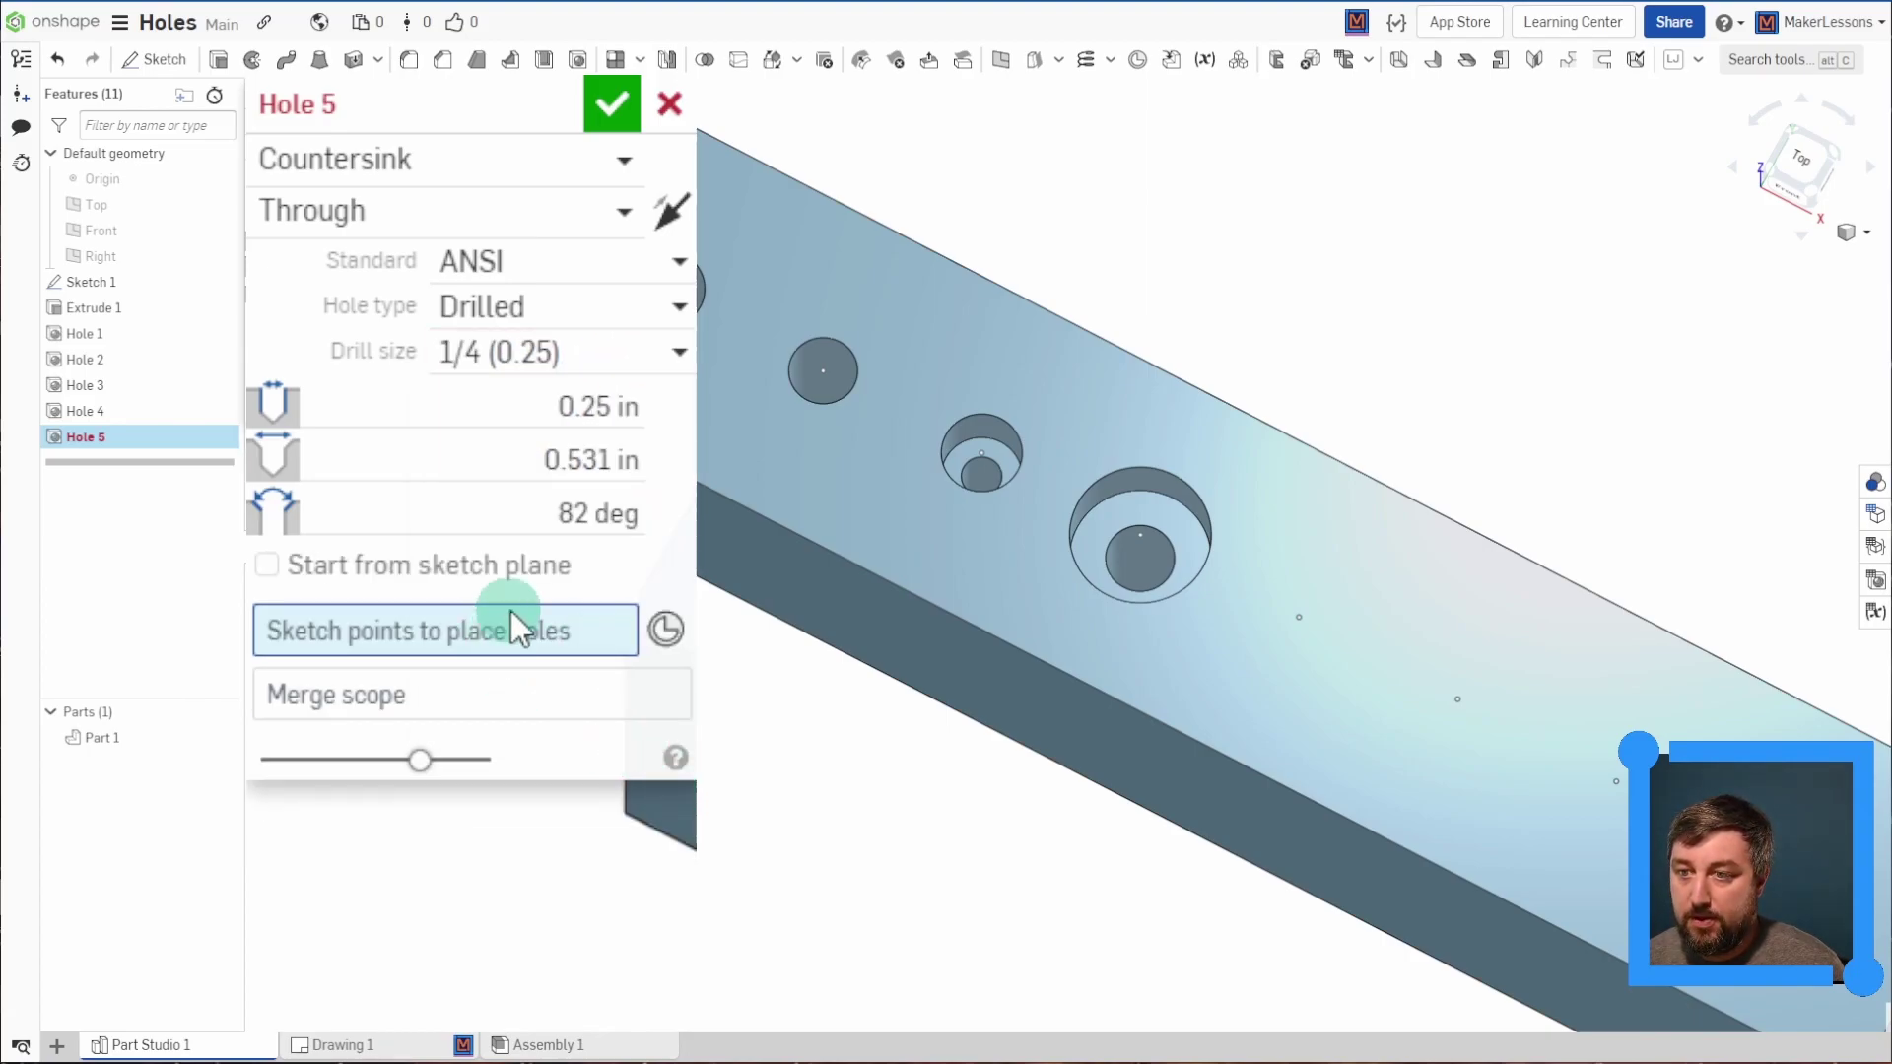
{"action": "left_click", "coordinate": [1300, 617]}
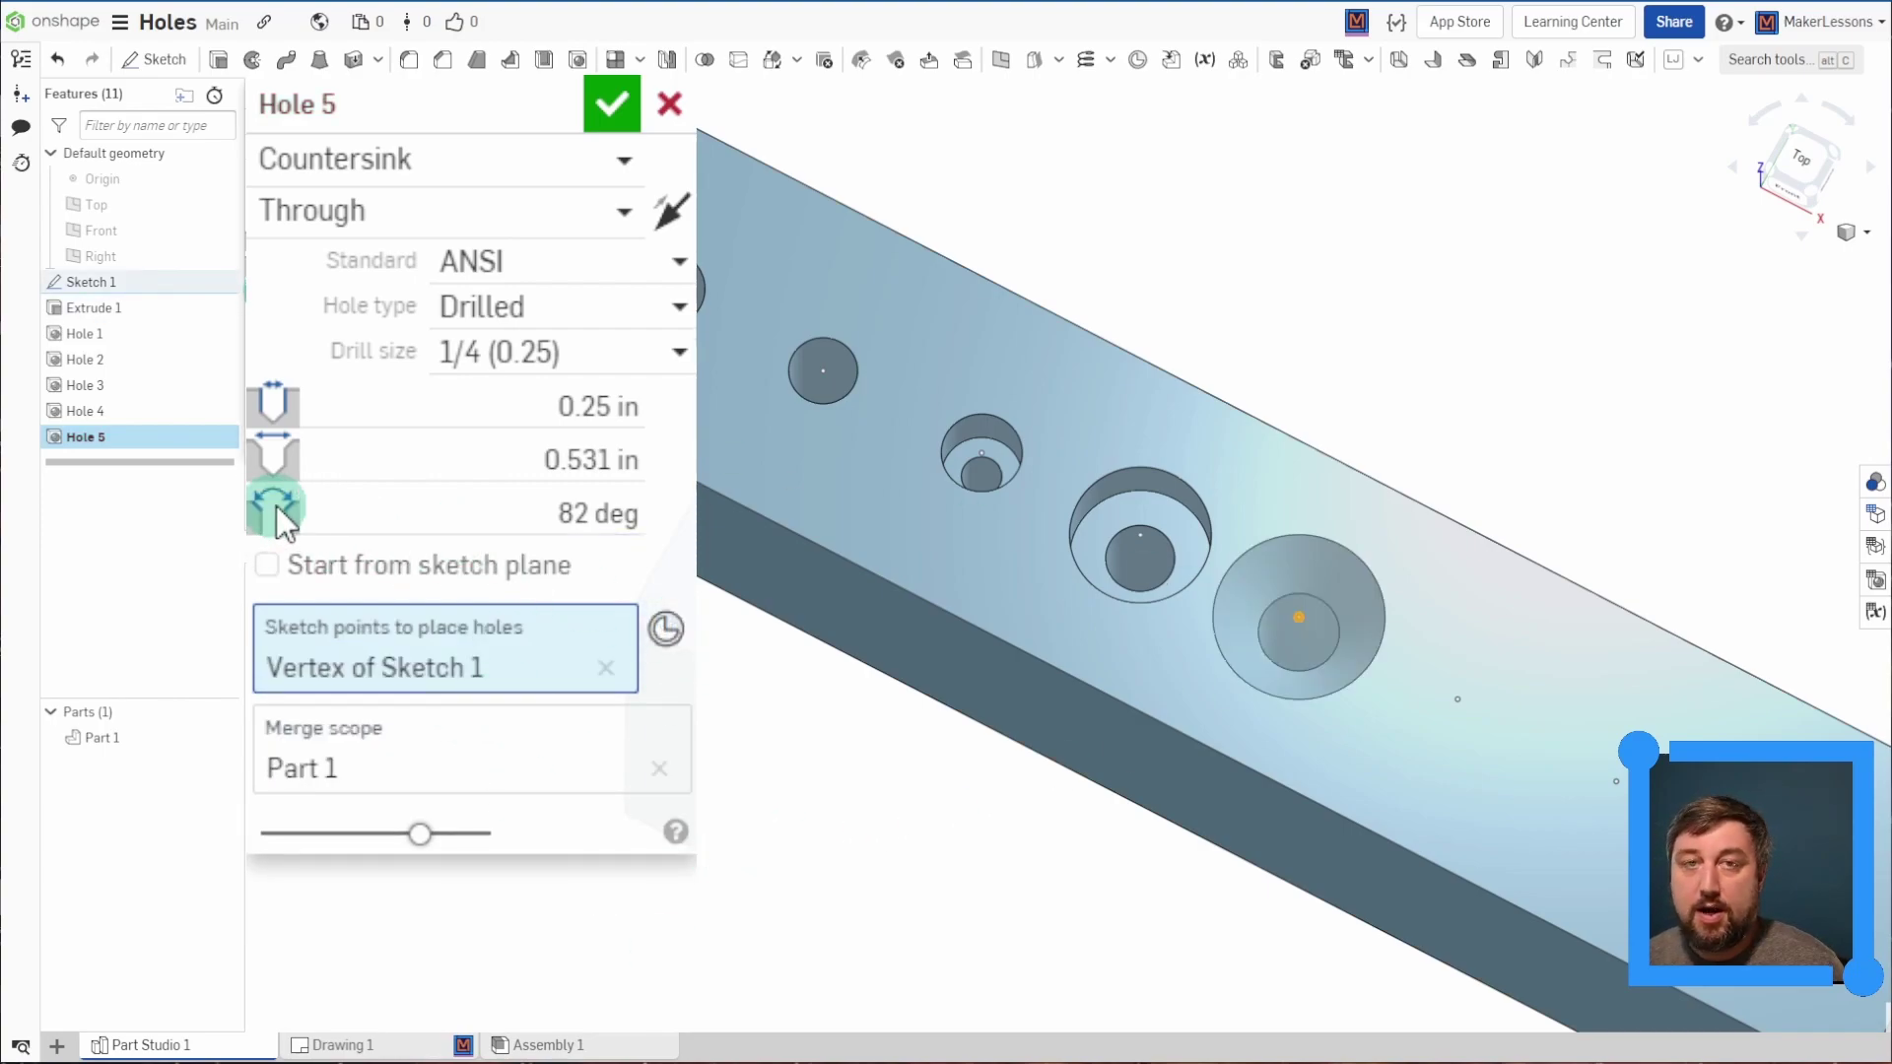
{"action": "left_click", "coordinate": [619, 108]}
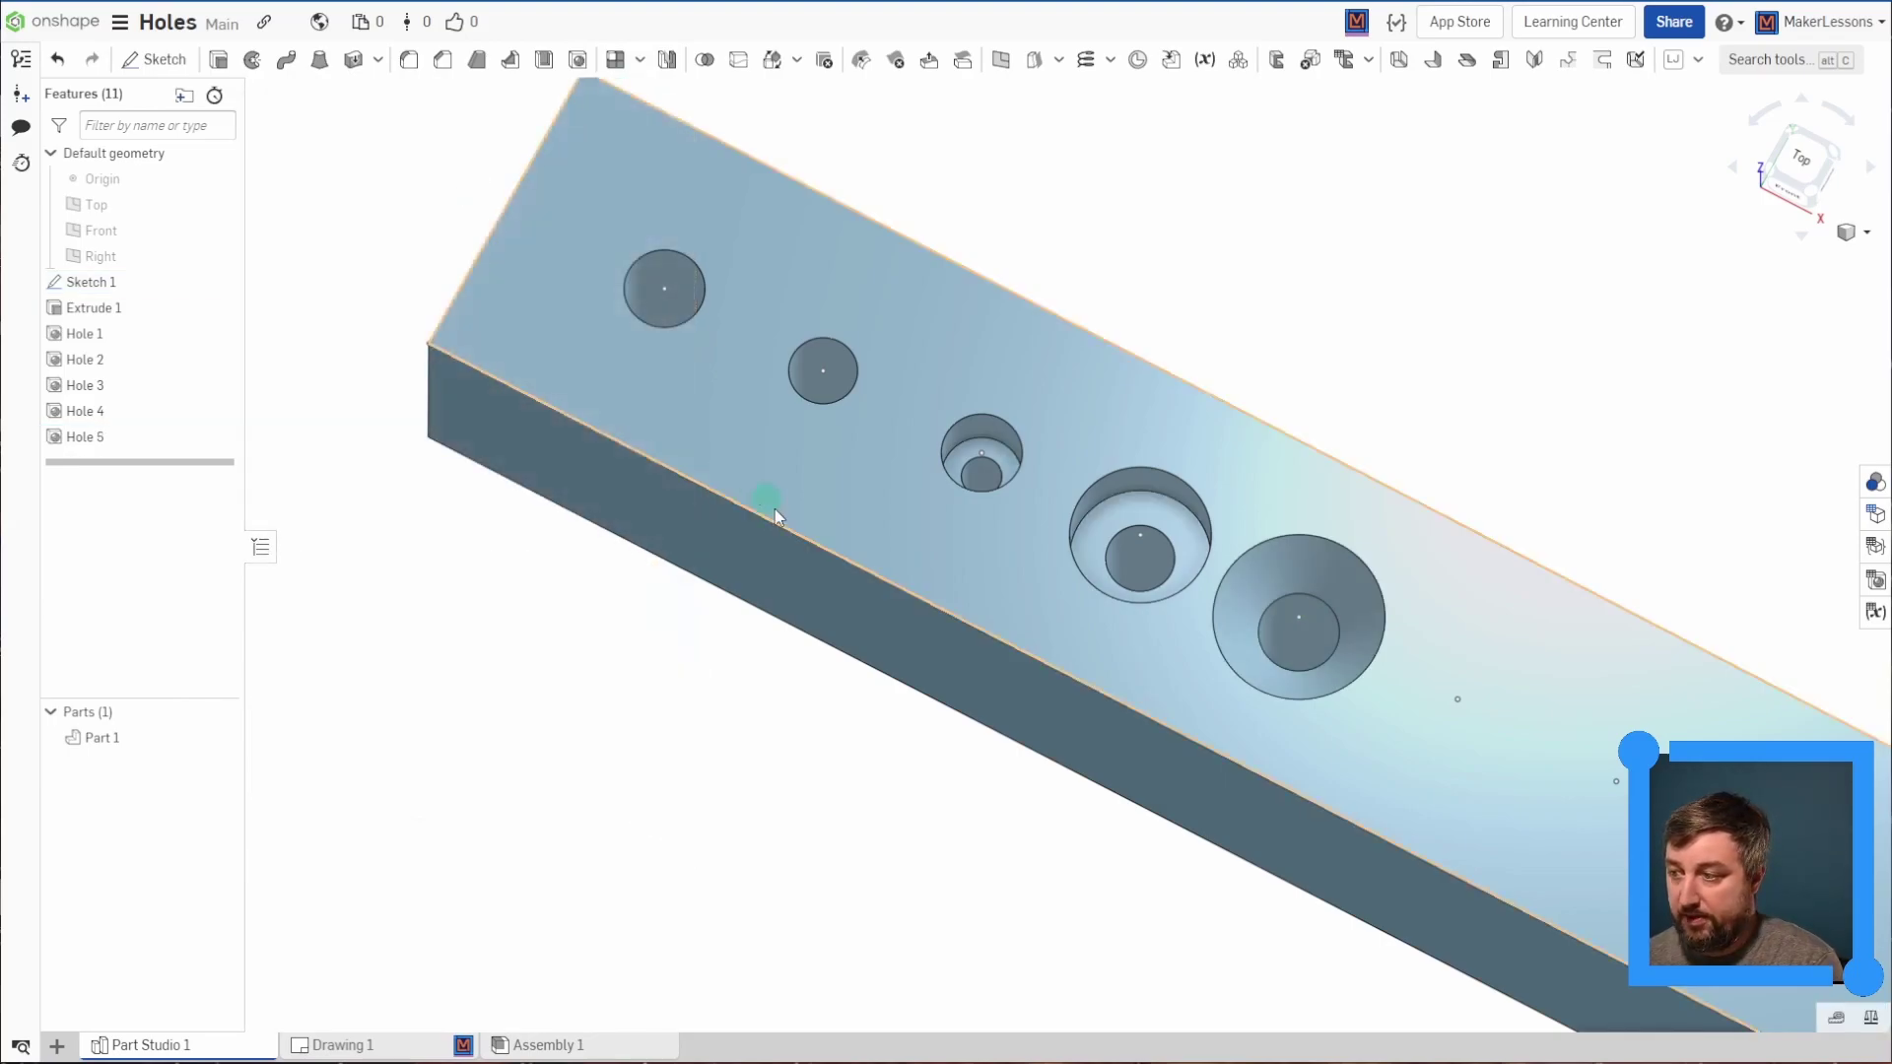
{"action": "scroll", "coordinate": [1383, 618], "scroll_direction": "up", "scroll_amount": 4}
{"action": "scroll", "coordinate": [1382, 618], "scroll_direction": "down", "scroll_amount": 4}
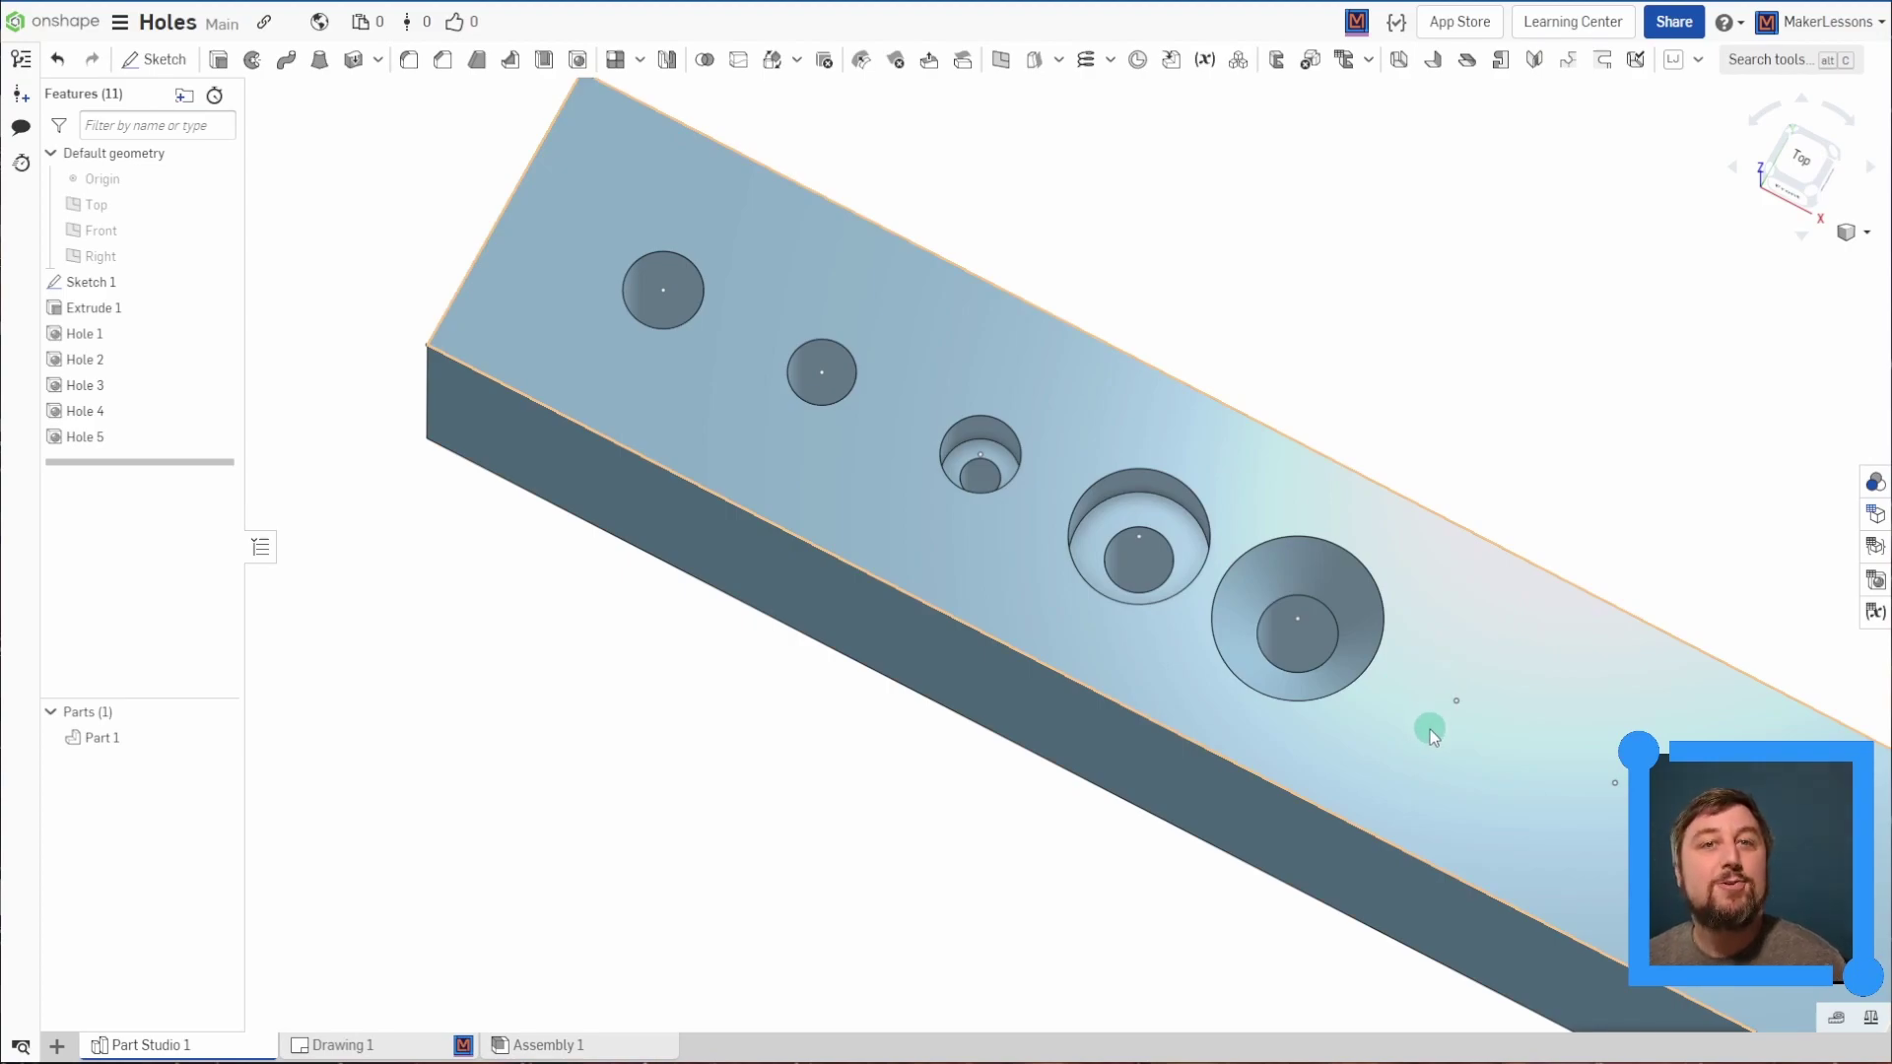
{"action": "mouse_move", "coordinate": [1419, 772]}
{"action": "right_mouse_down"}
{"action": "mouse_move", "coordinate": [1428, 714]}
{"action": "mouse_move", "coordinate": [1419, 759]}
{"action": "right_mouse_up"}
{"action": "middle_click_drag", "start_coordinate": [1702, 555], "coordinate": [1534, 536]}
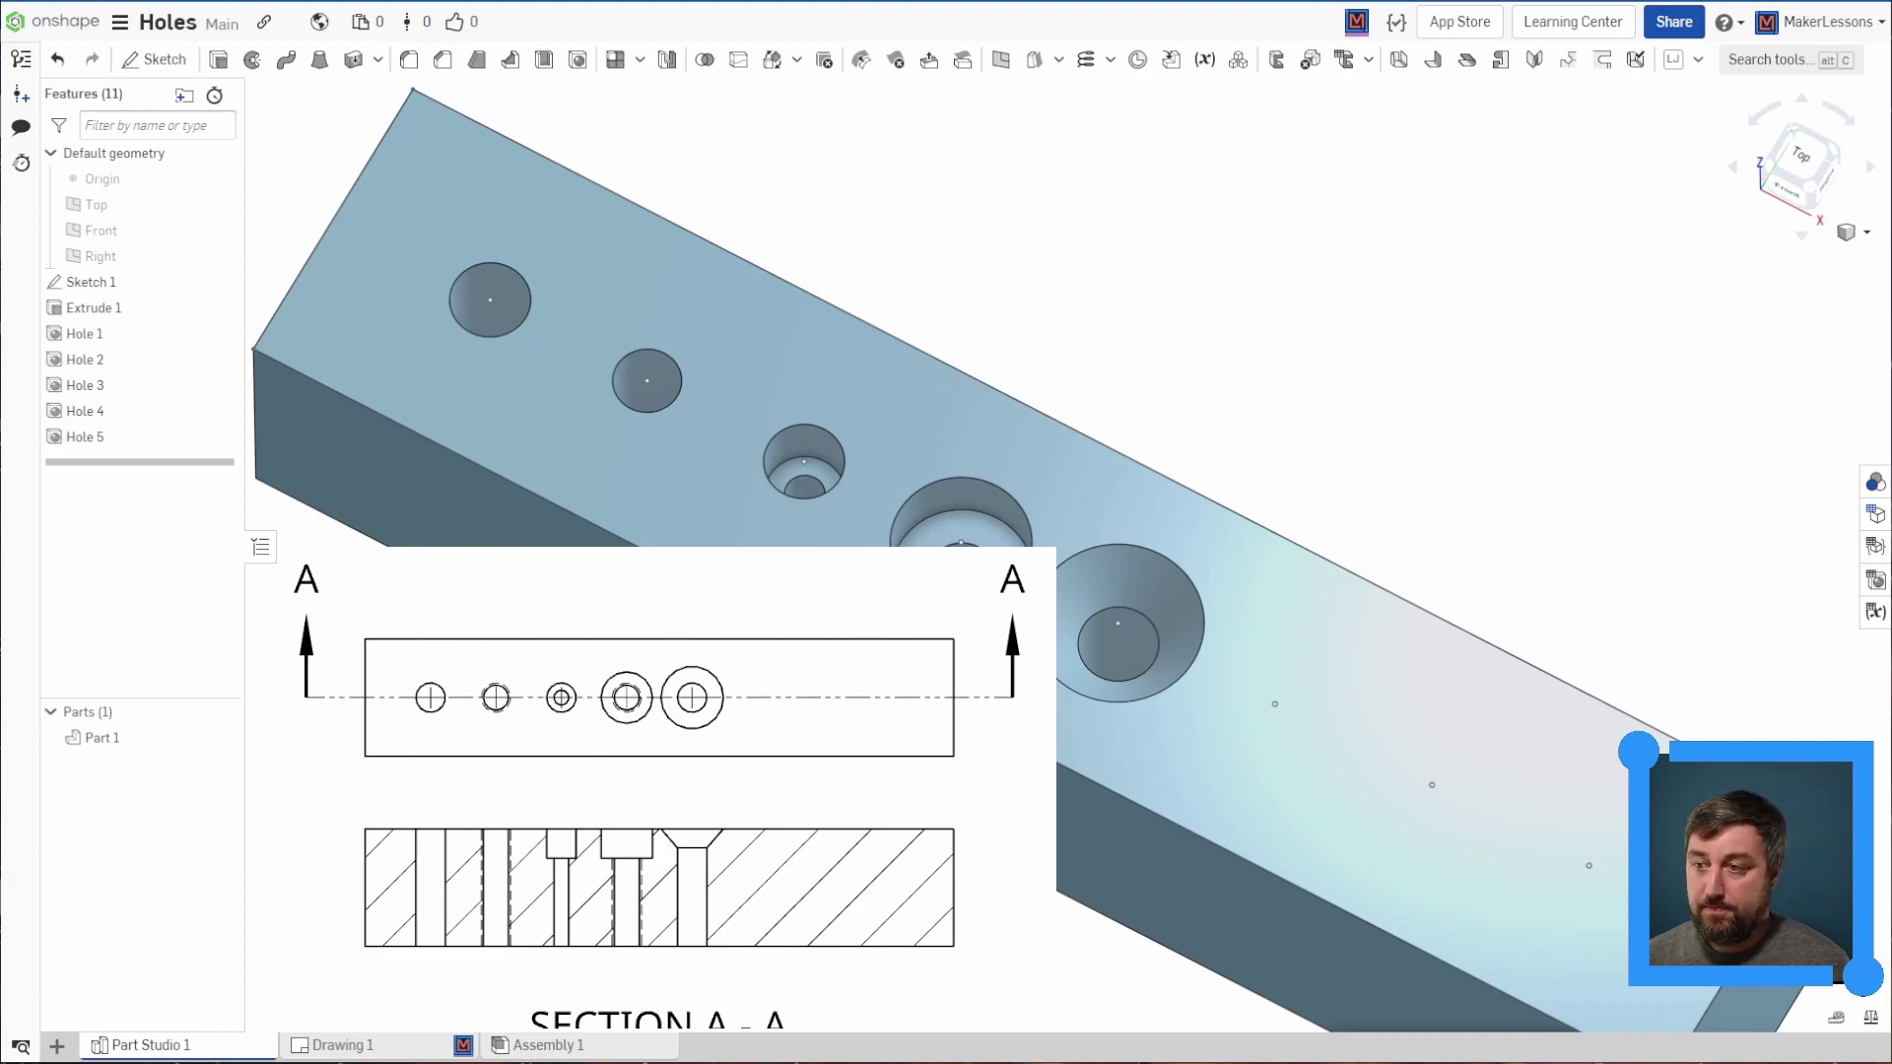
- On Drawing 1, insert a 1:2 front view of Part 1 with a projected top view above
{"action": "left_click", "coordinate": [208, 295]}
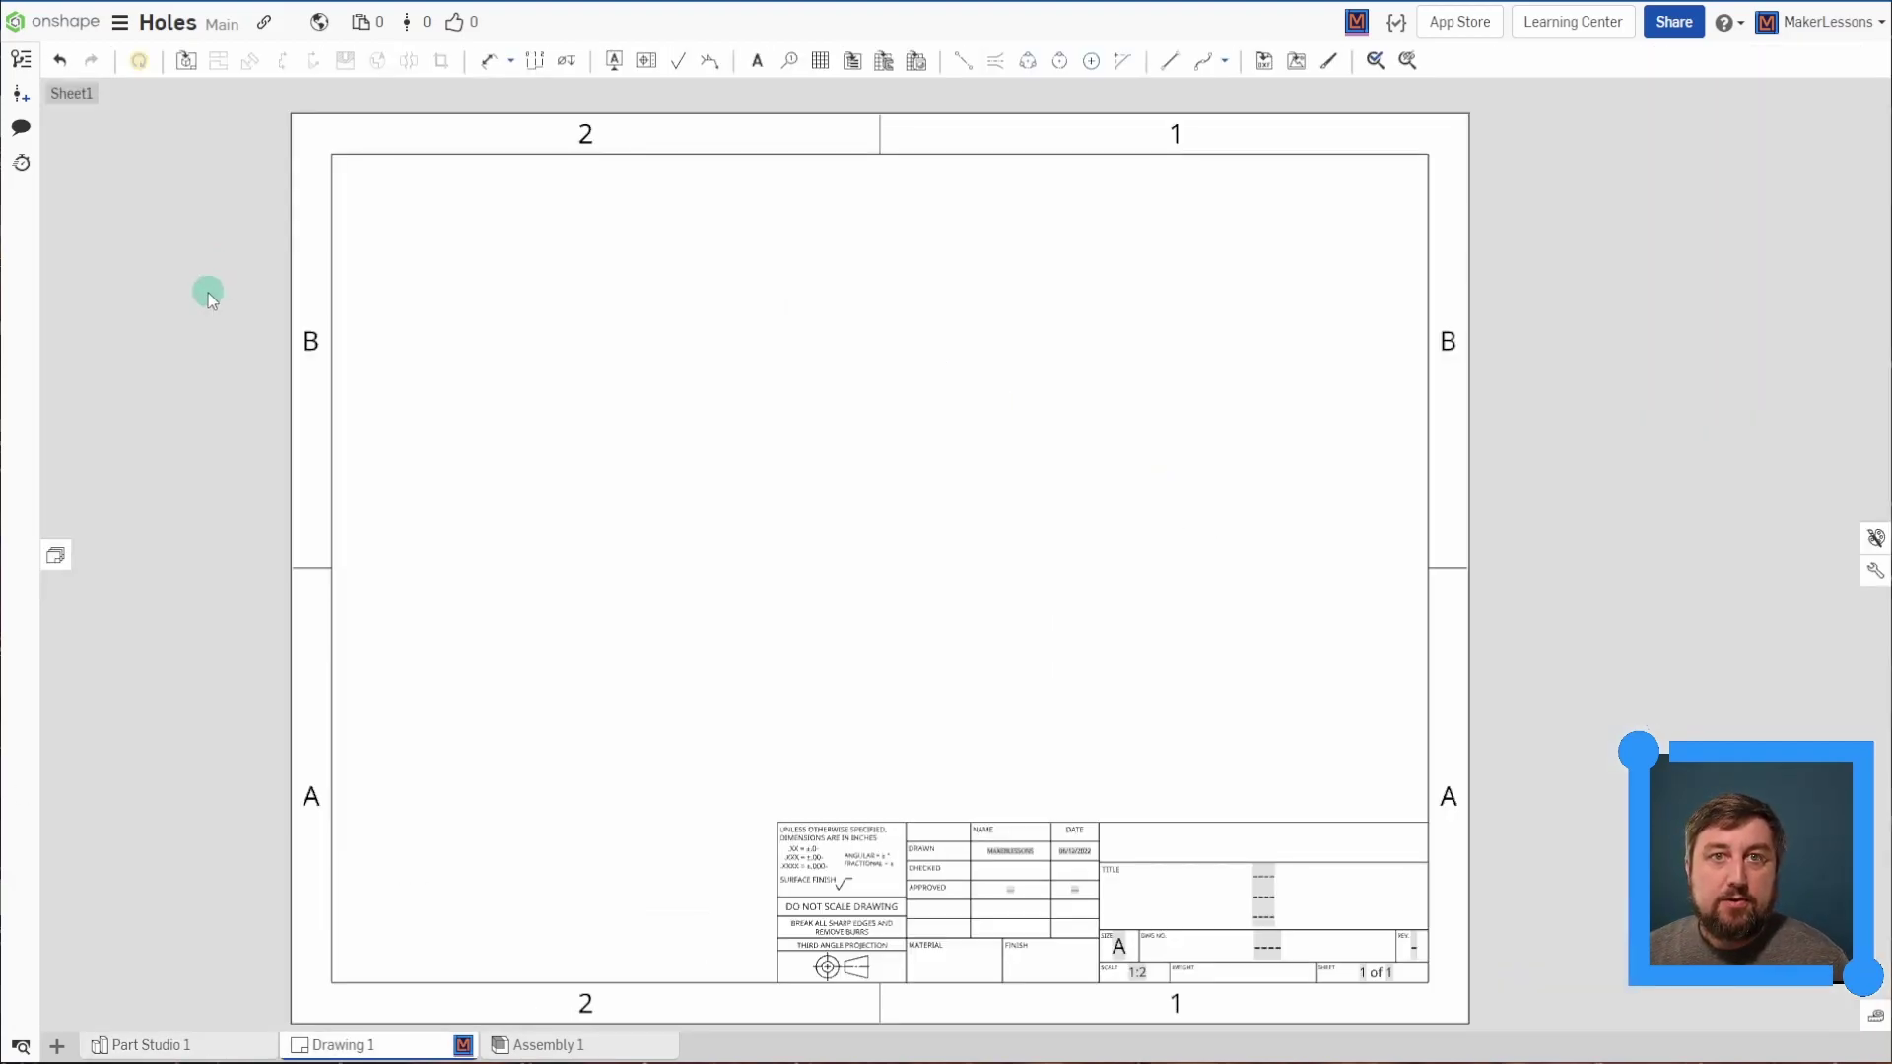
{"action": "left_click", "coordinate": [185, 60]}
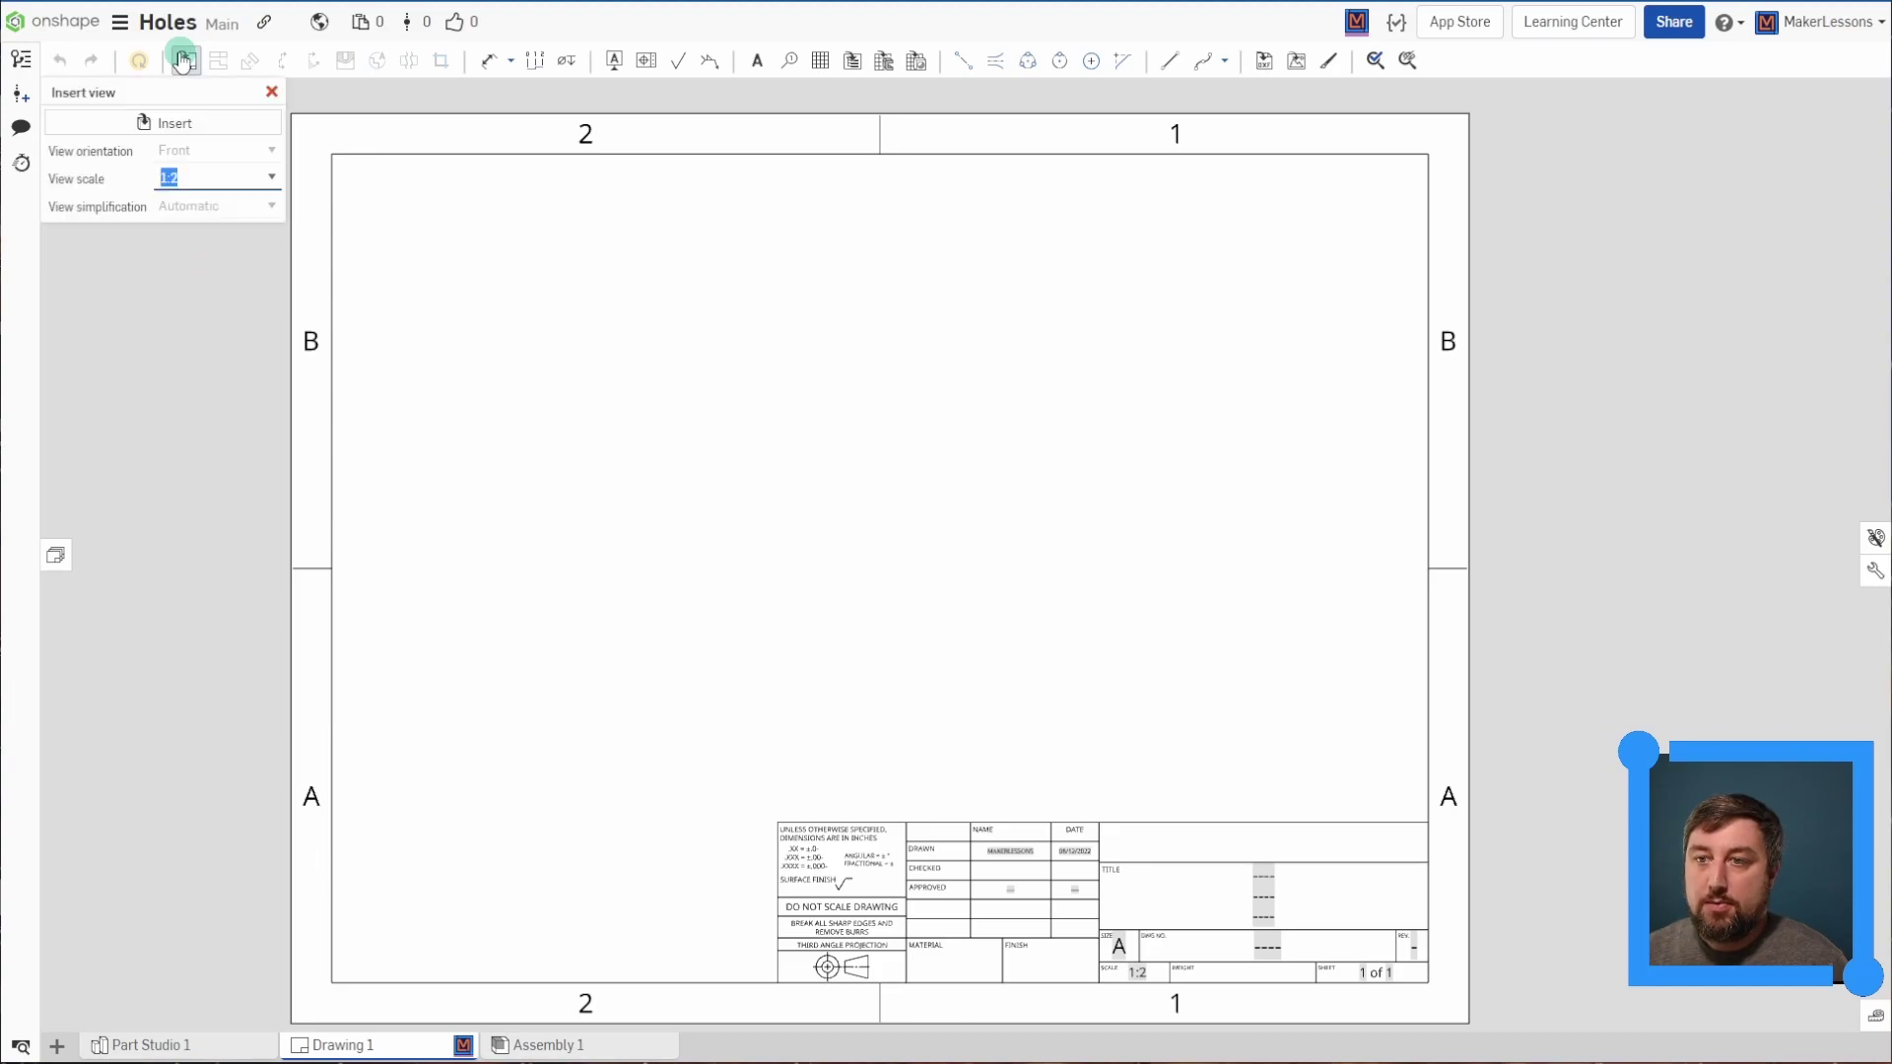
{"action": "left_click", "coordinate": [195, 126]}
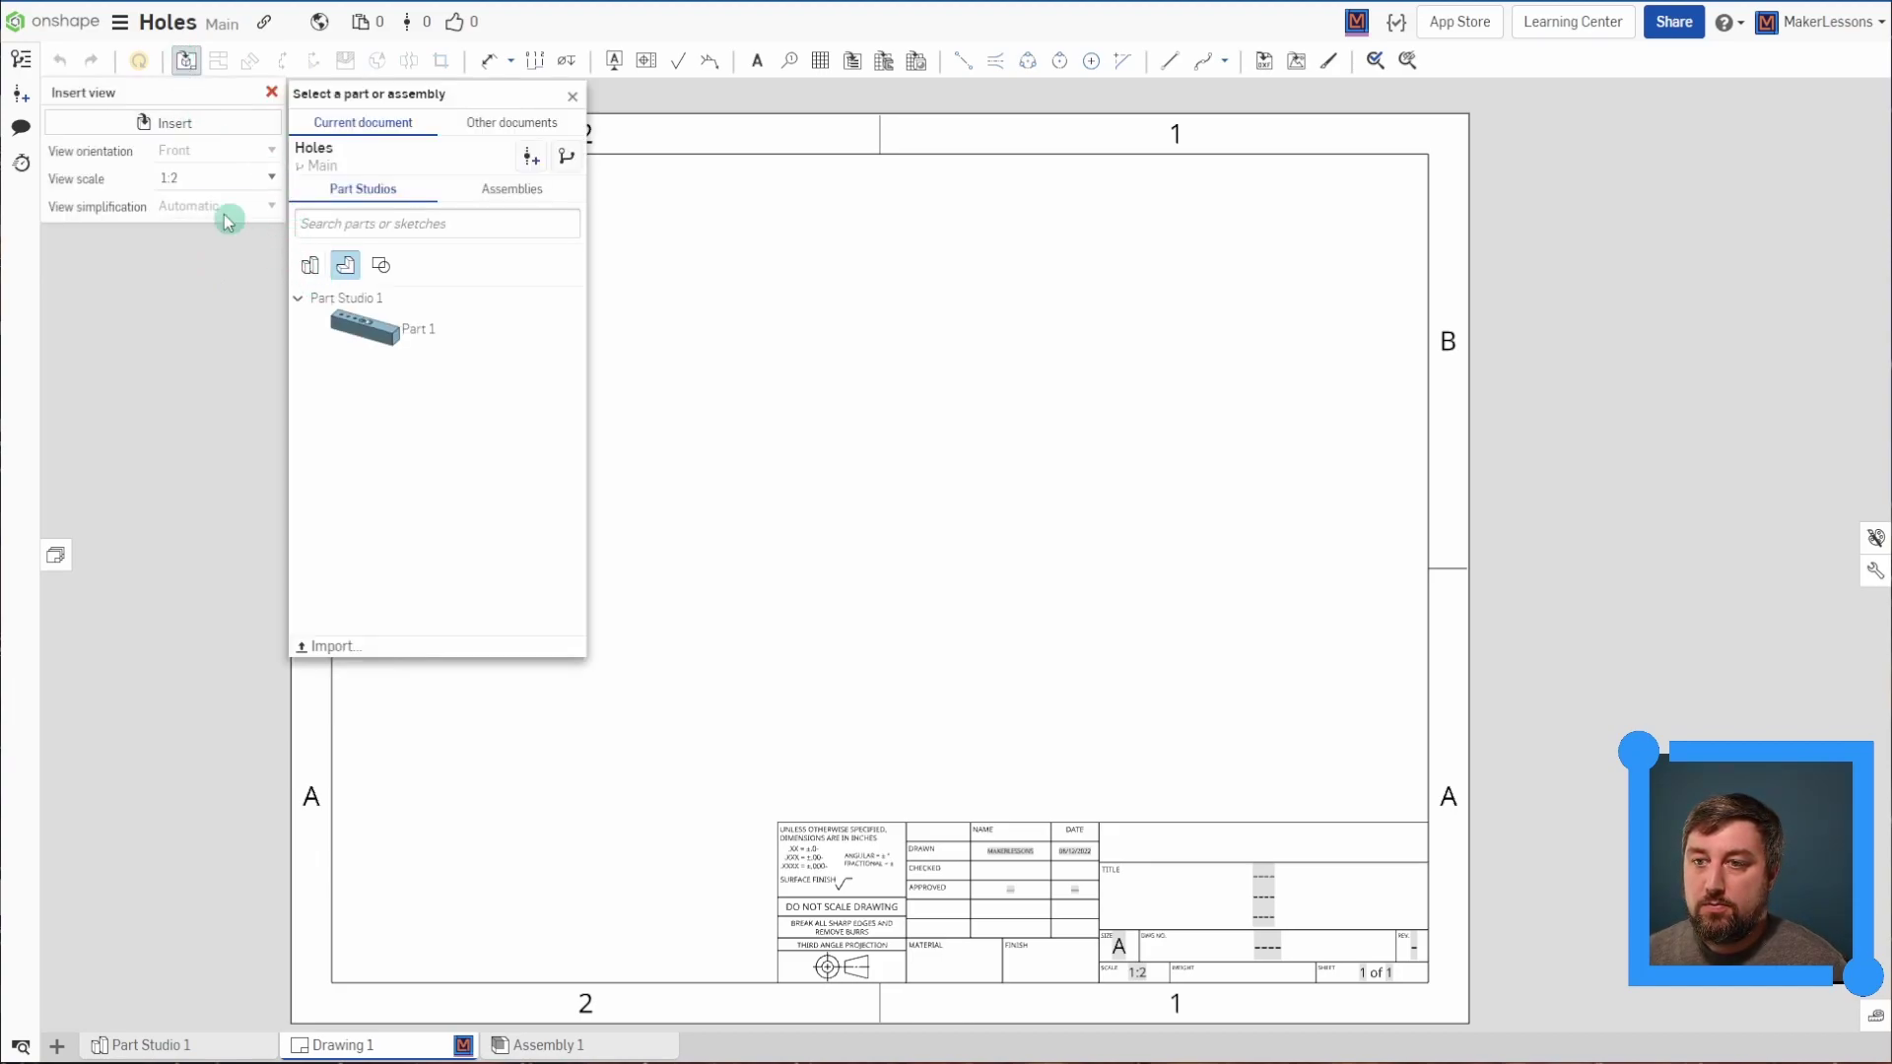
{"action": "left_click", "coordinate": [372, 337]}
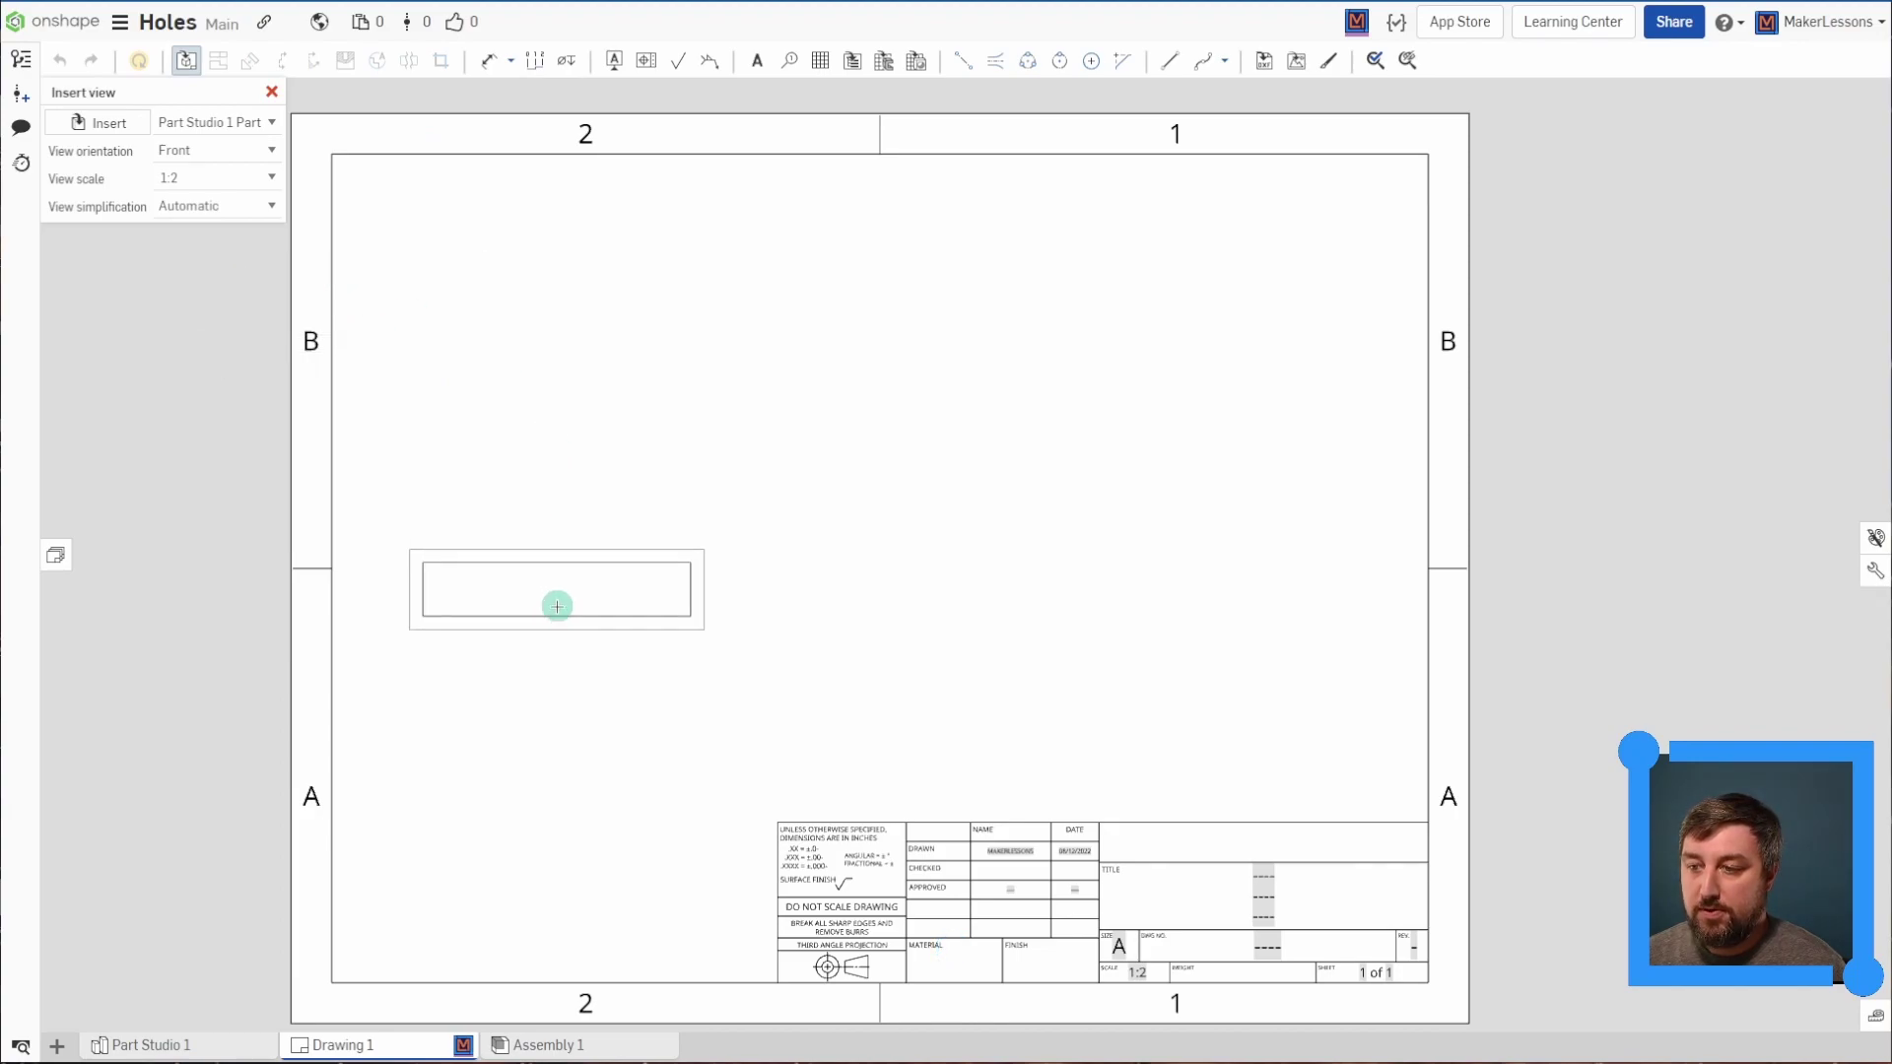
{"action": "left_click", "coordinate": [557, 627]}
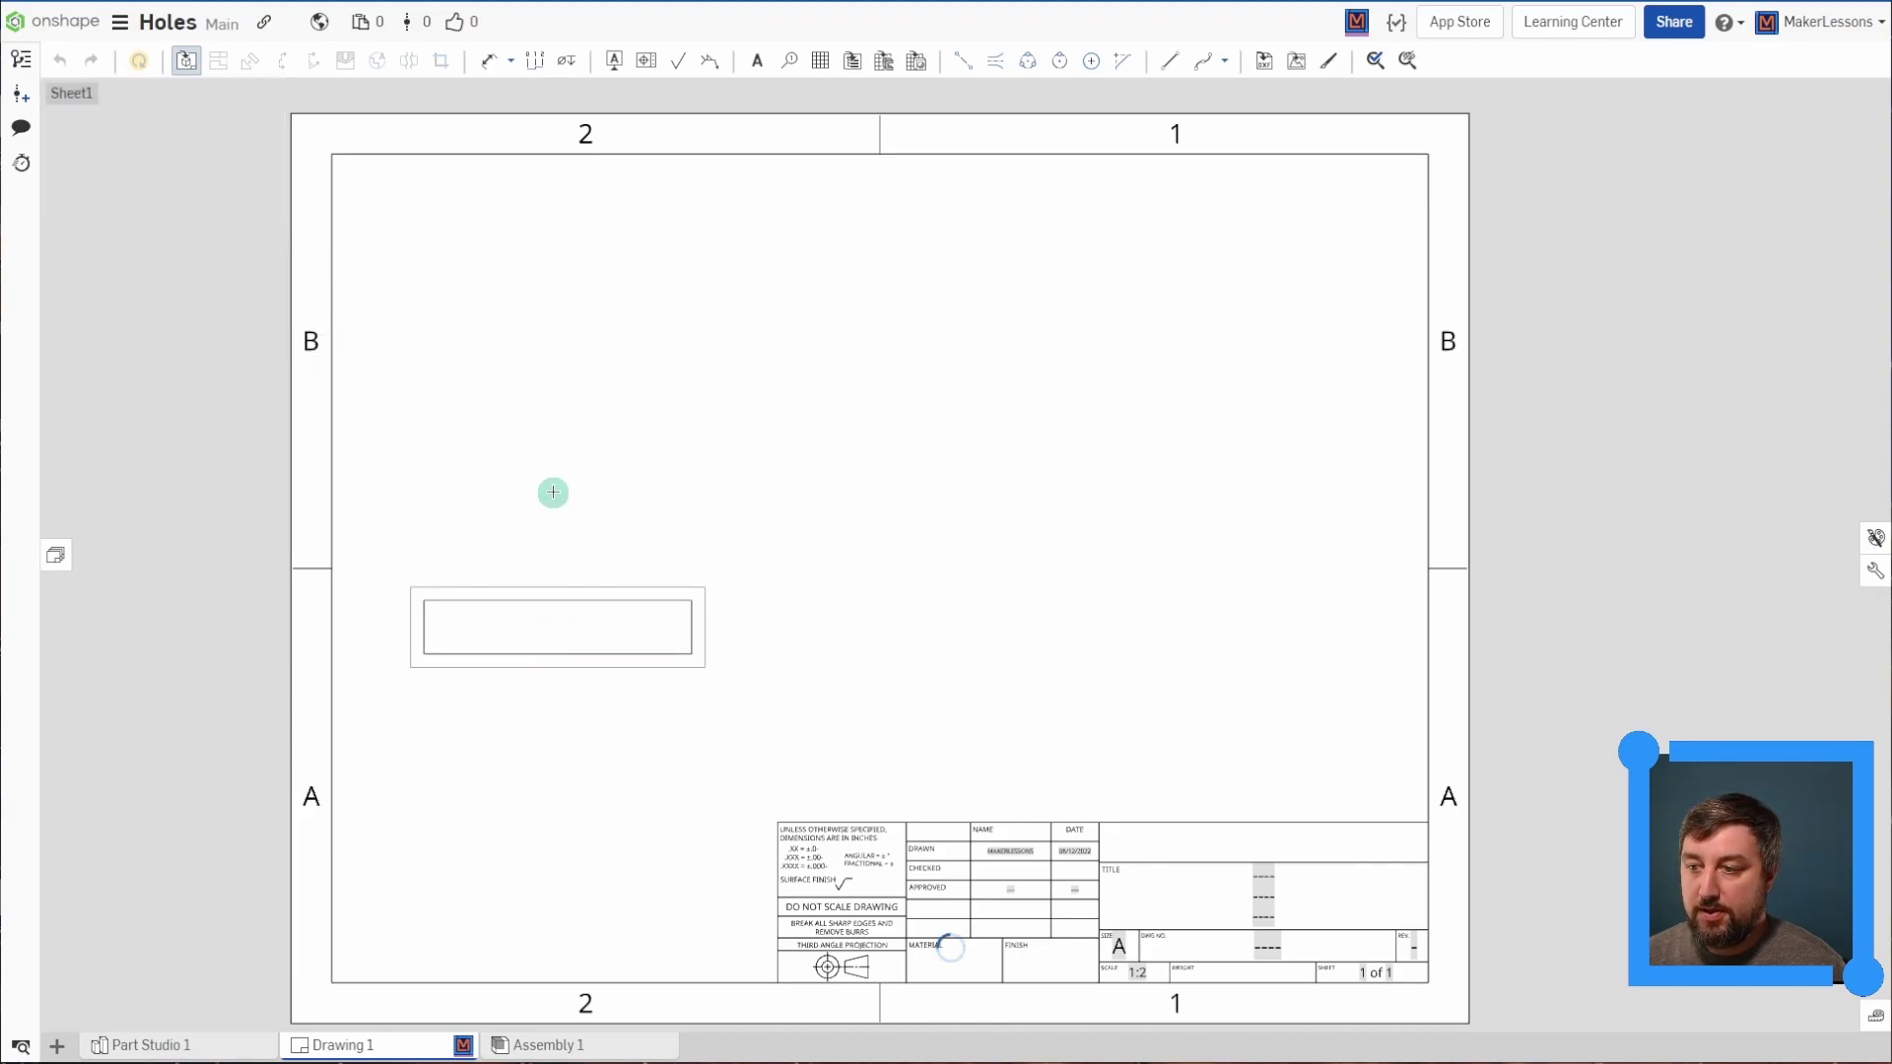
{"action": "left_click", "coordinate": [554, 492]}
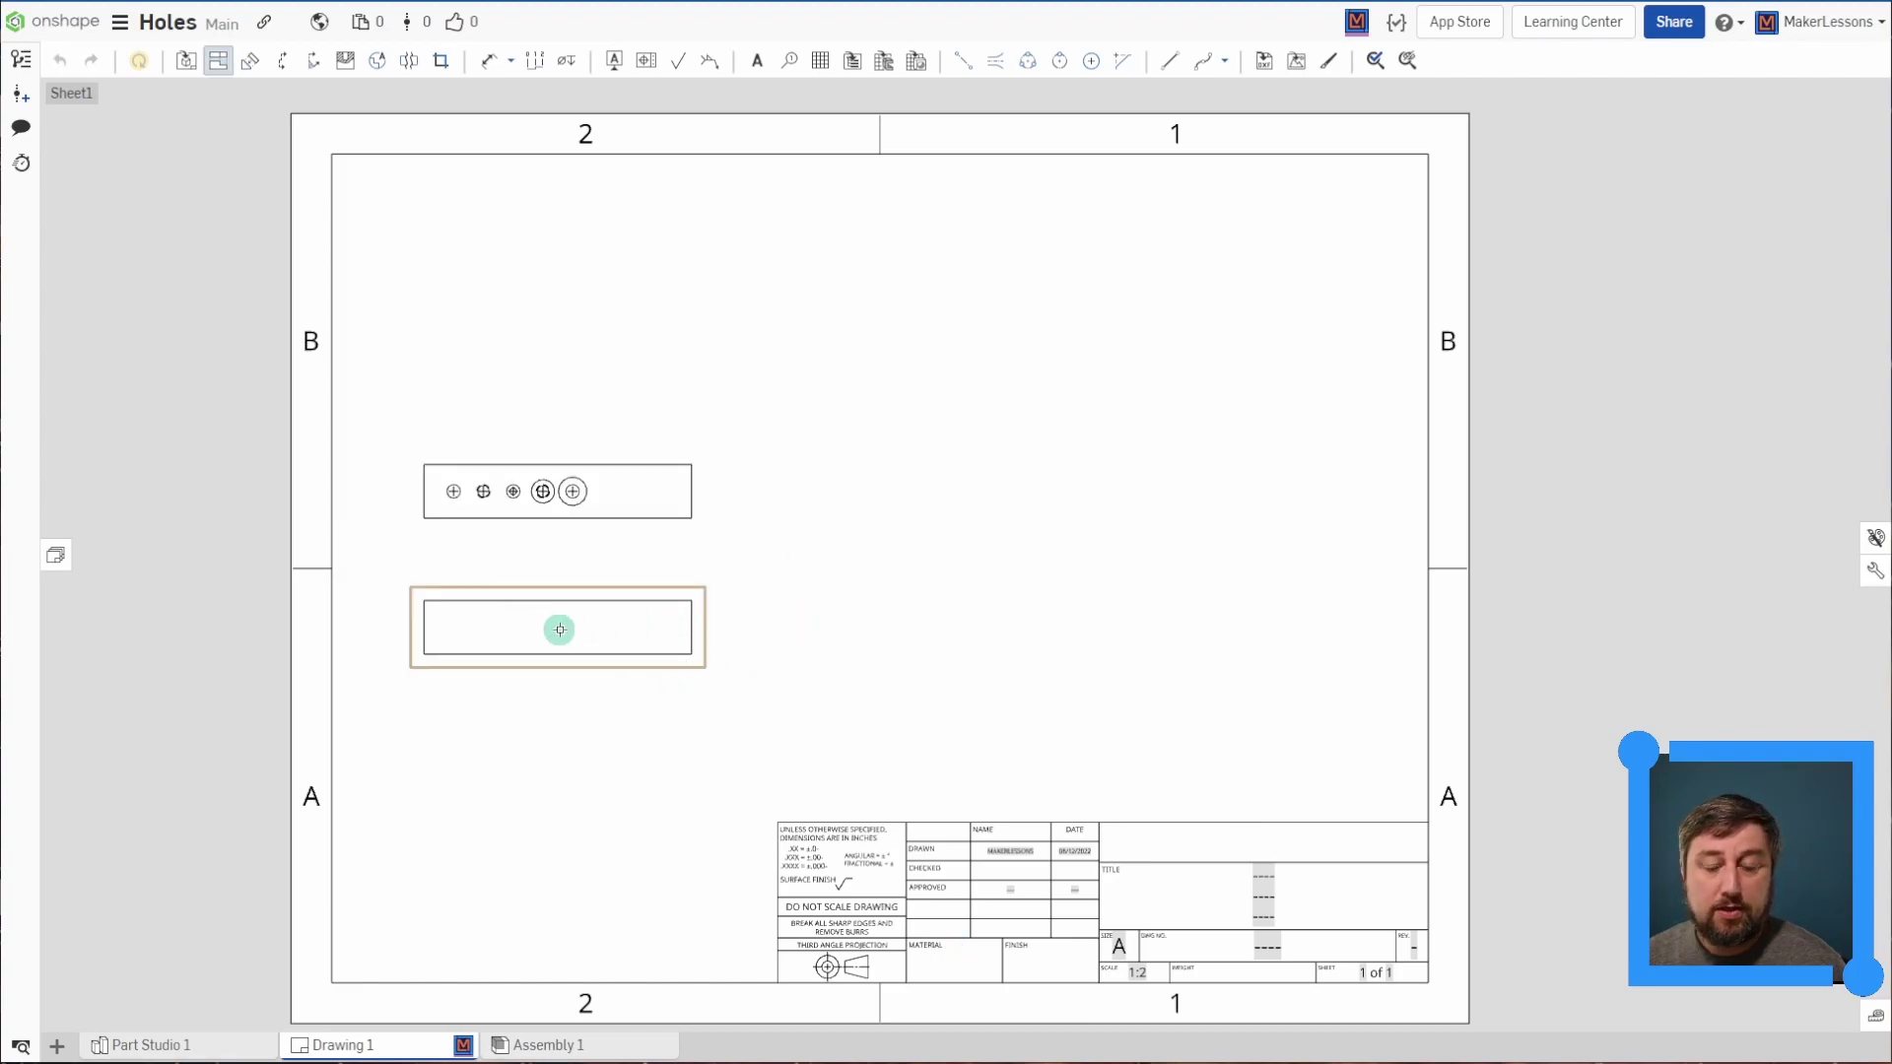
- Finish the projected views and turn on hidden lines in the lower front view
{"action": "left_click", "coordinate": [219, 60]}
{"action": "left_click", "coordinate": [569, 641]}
{"action": "right_click", "coordinate": [578, 631]}
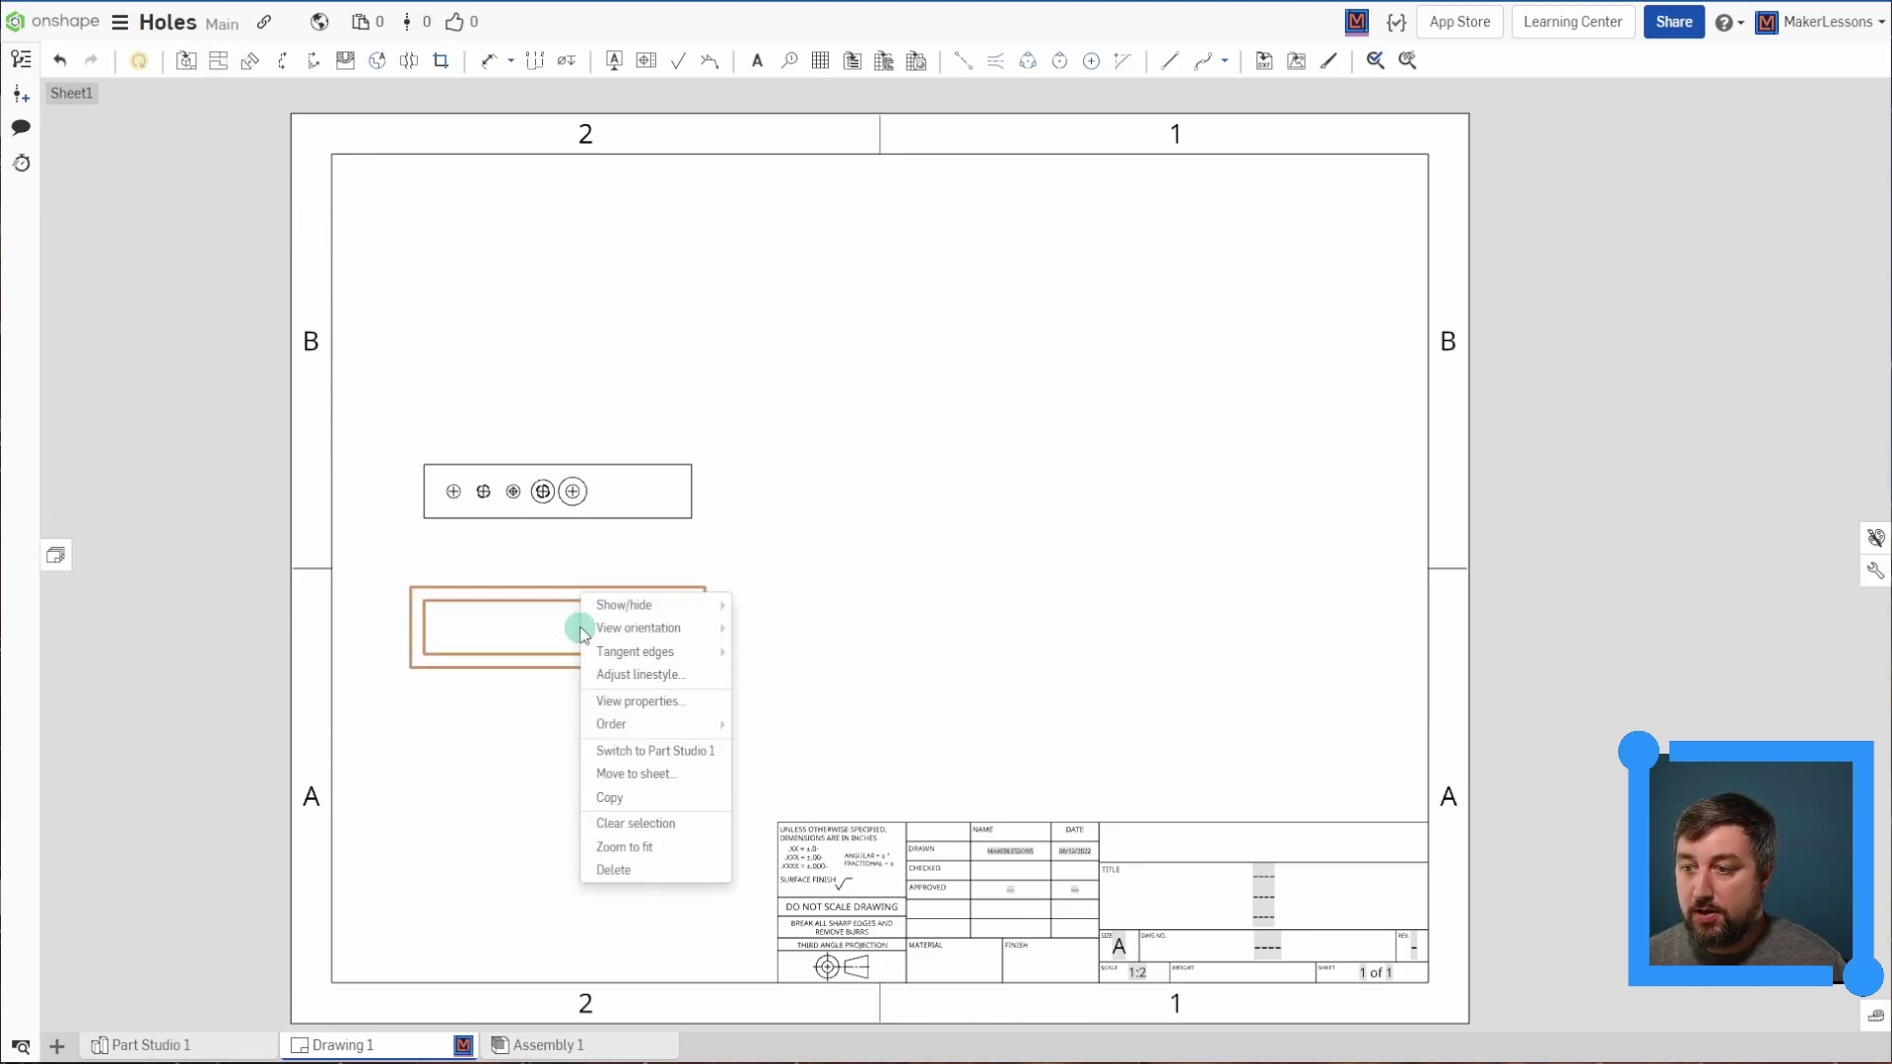
{"action": "mouse_move", "coordinate": [676, 613]}
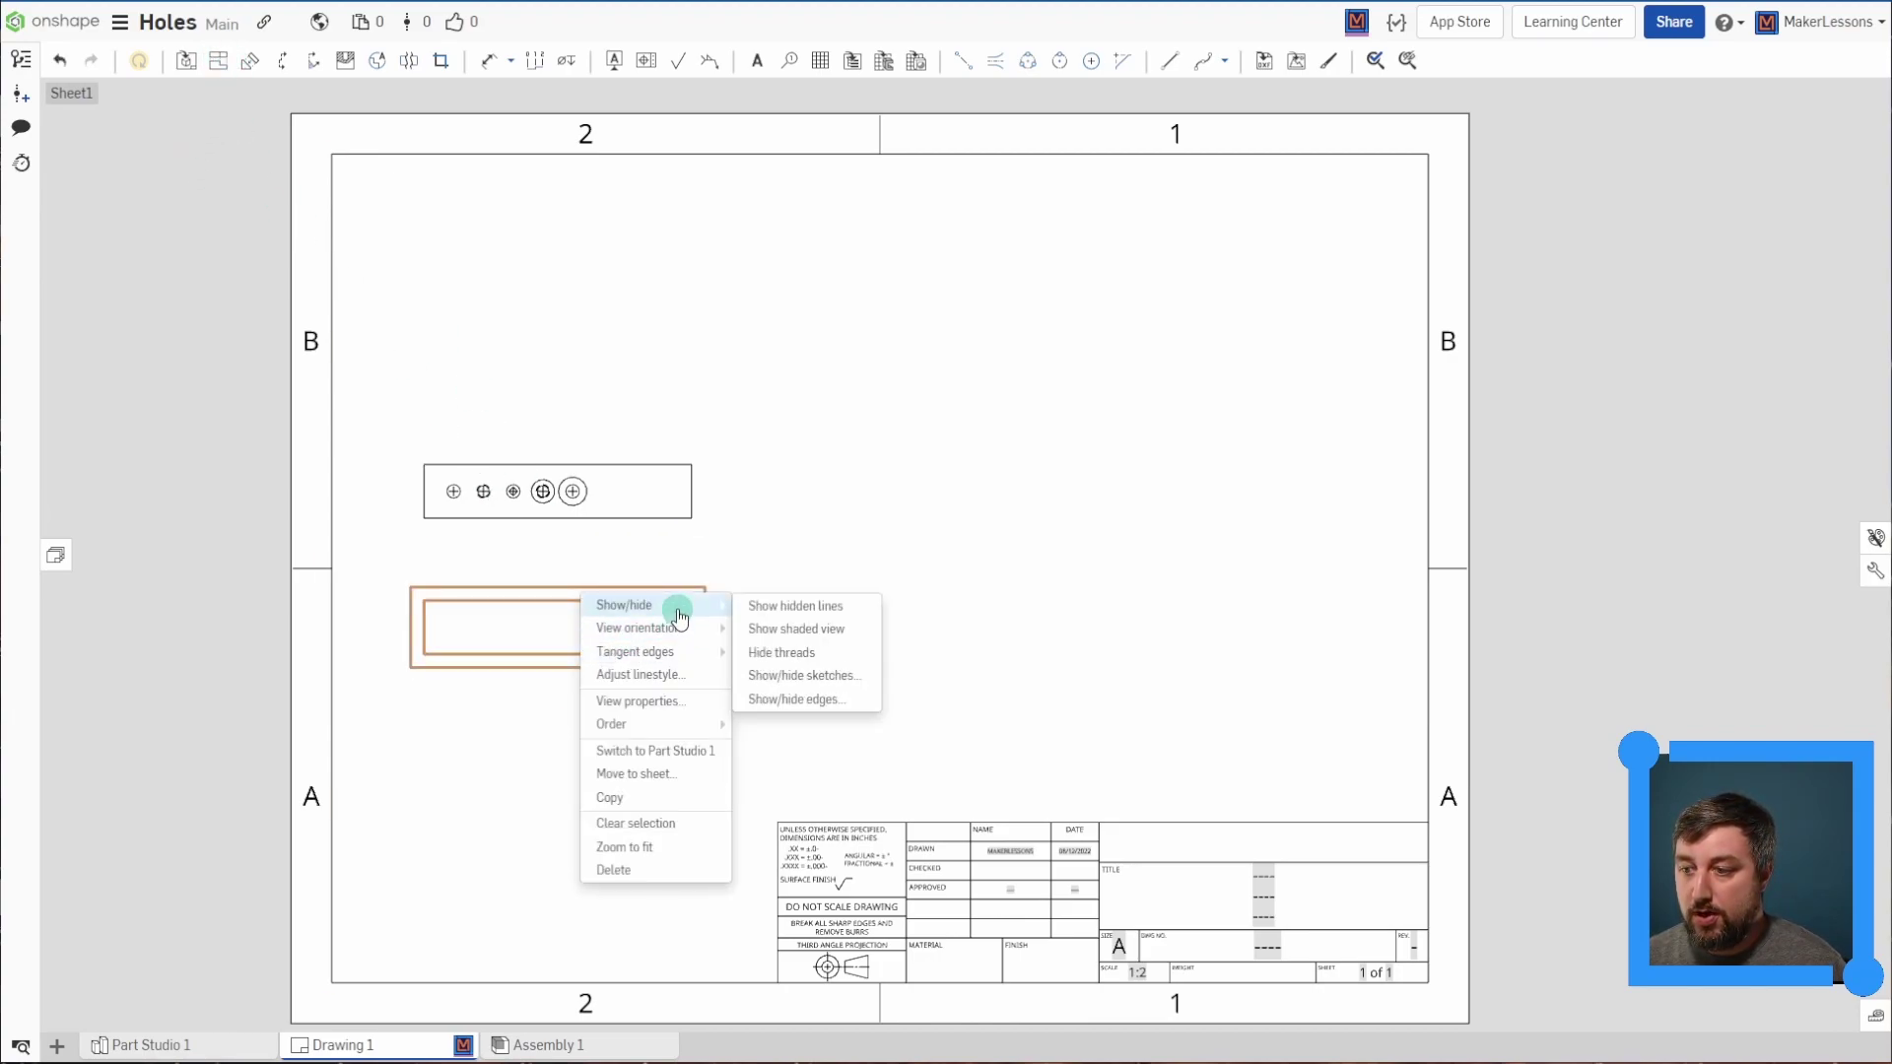
{"action": "left_click", "coordinate": [832, 605]}
{"action": "scroll", "coordinate": [523, 647], "scroll_direction": "up", "scroll_amount": 5}
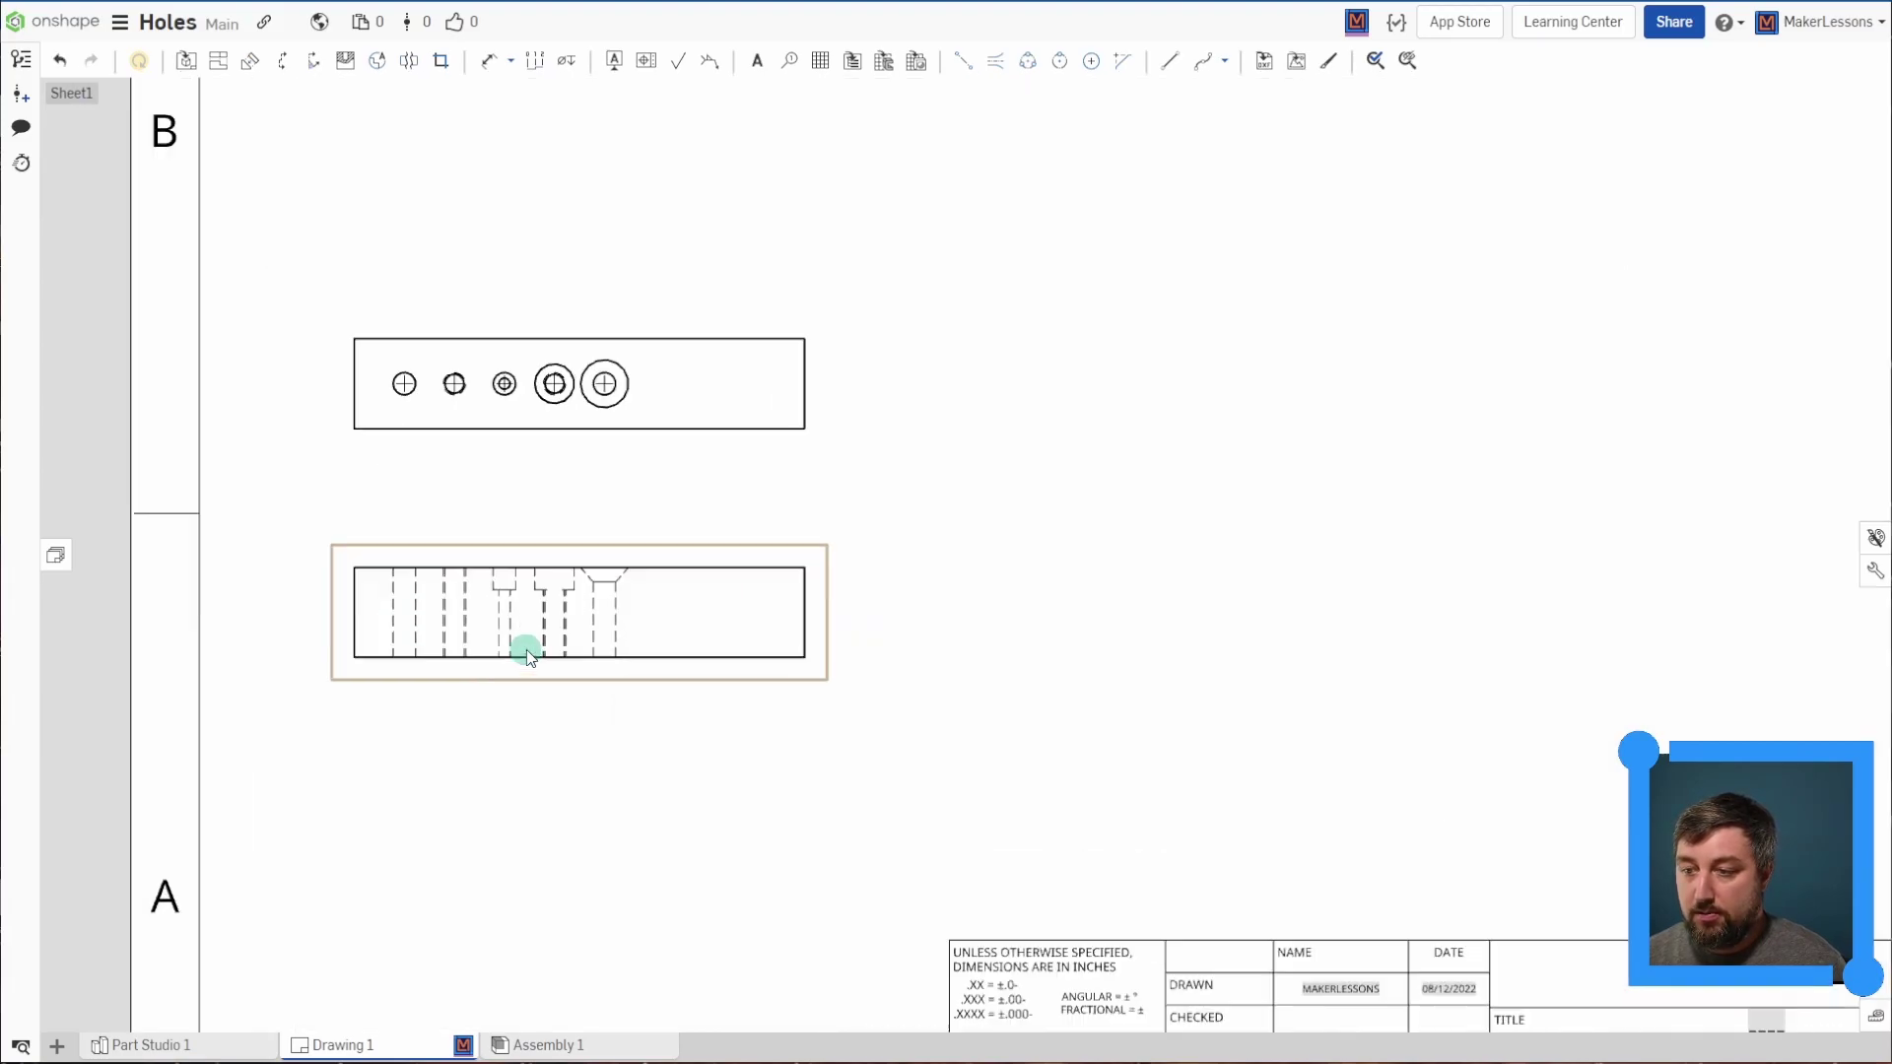
{"action": "middle_click_drag", "start_coordinate": [529, 655], "coordinate": [650, 647]}
{"action": "scroll", "coordinate": [646, 641], "scroll_direction": "up", "scroll_amount": 2}
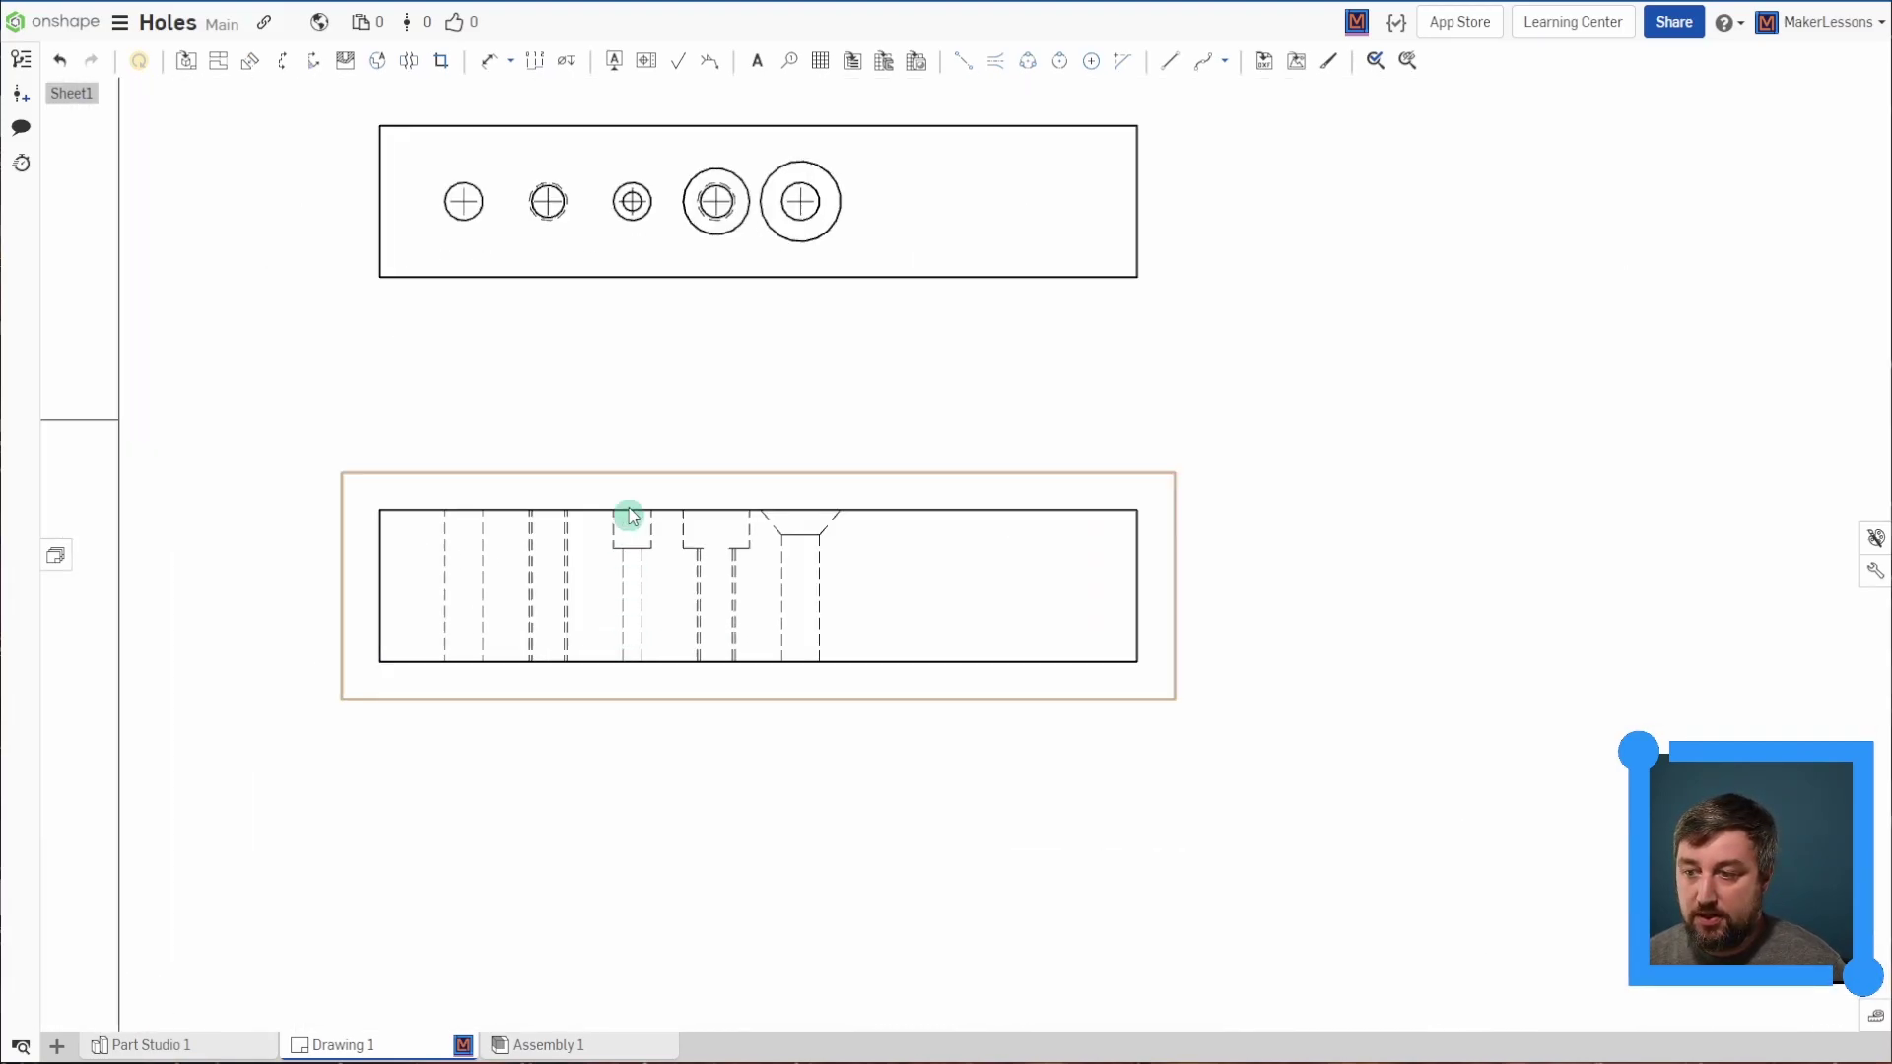
- Try the Show threads option on the front view, then undo it so thread lines return
{"action": "right_click", "coordinate": [618, 584]}
{"action": "mouse_move", "coordinate": [686, 597]}
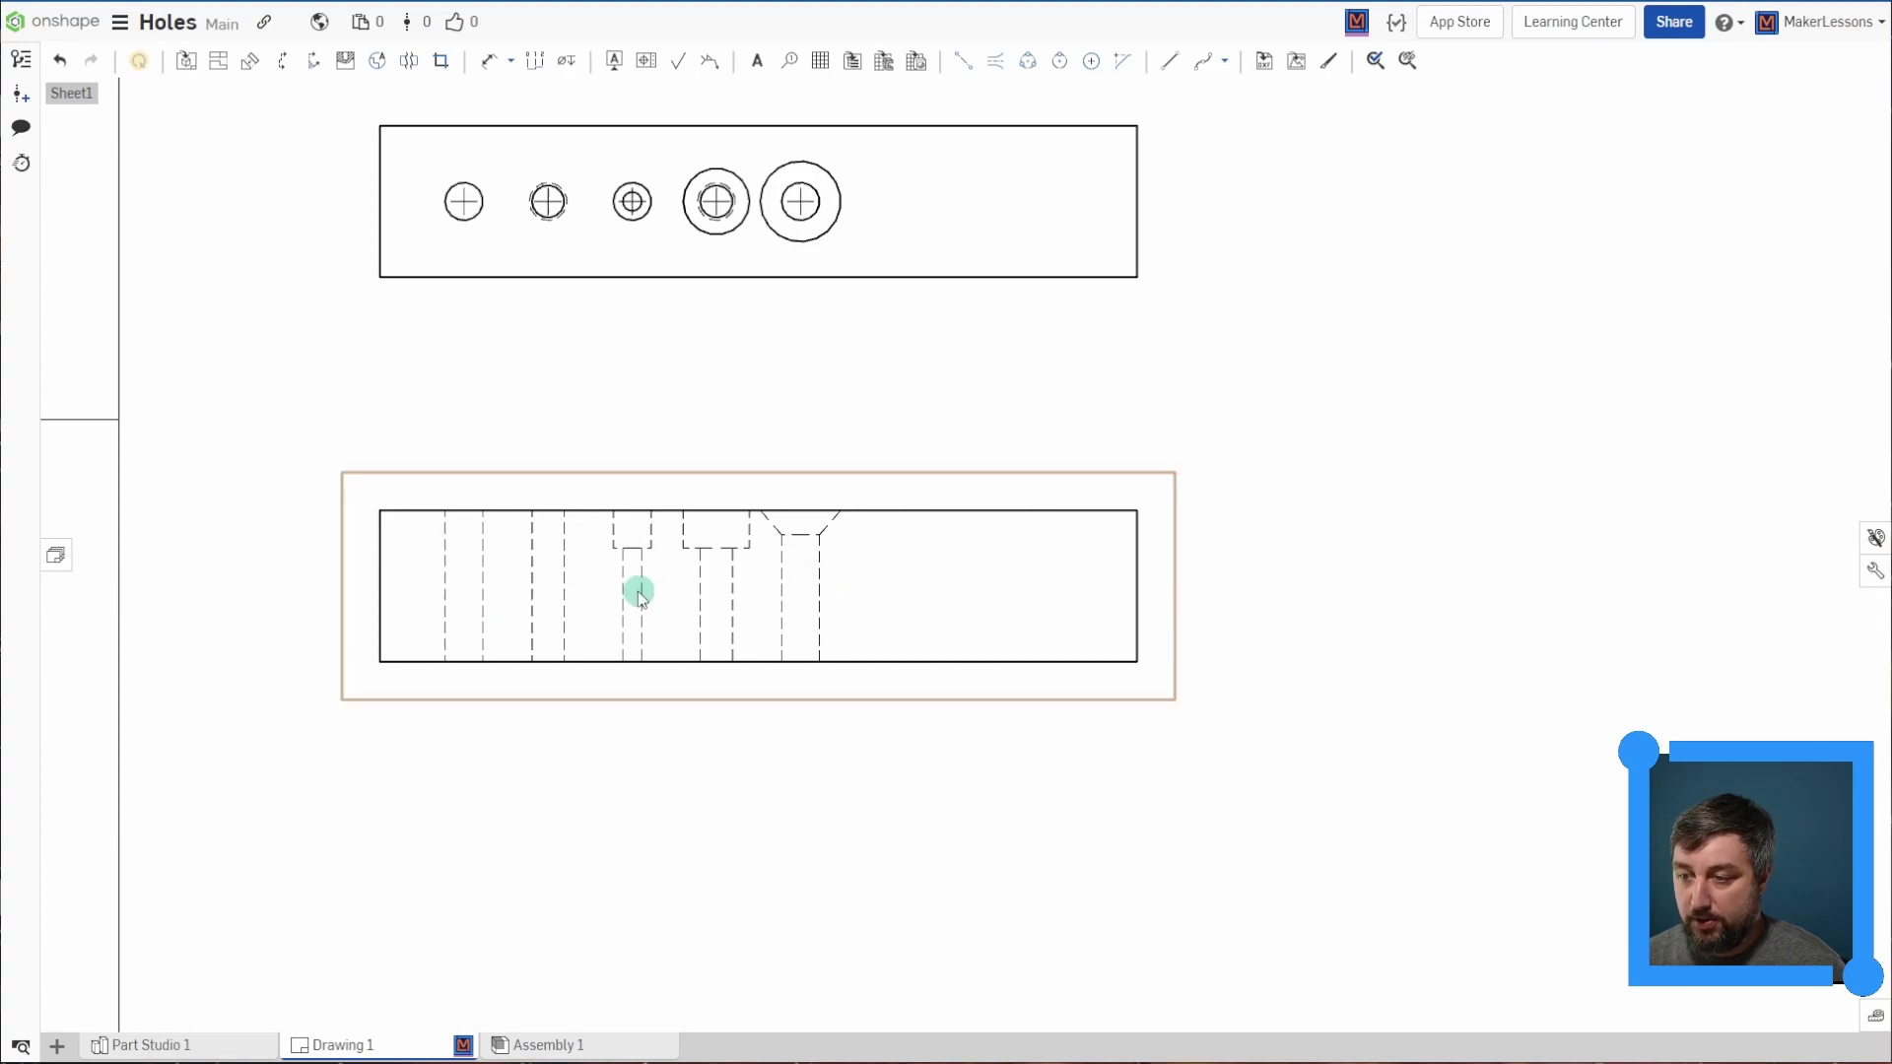
{"action": "right_click", "coordinate": [639, 595]}
{"action": "mouse_move", "coordinate": [694, 569]}
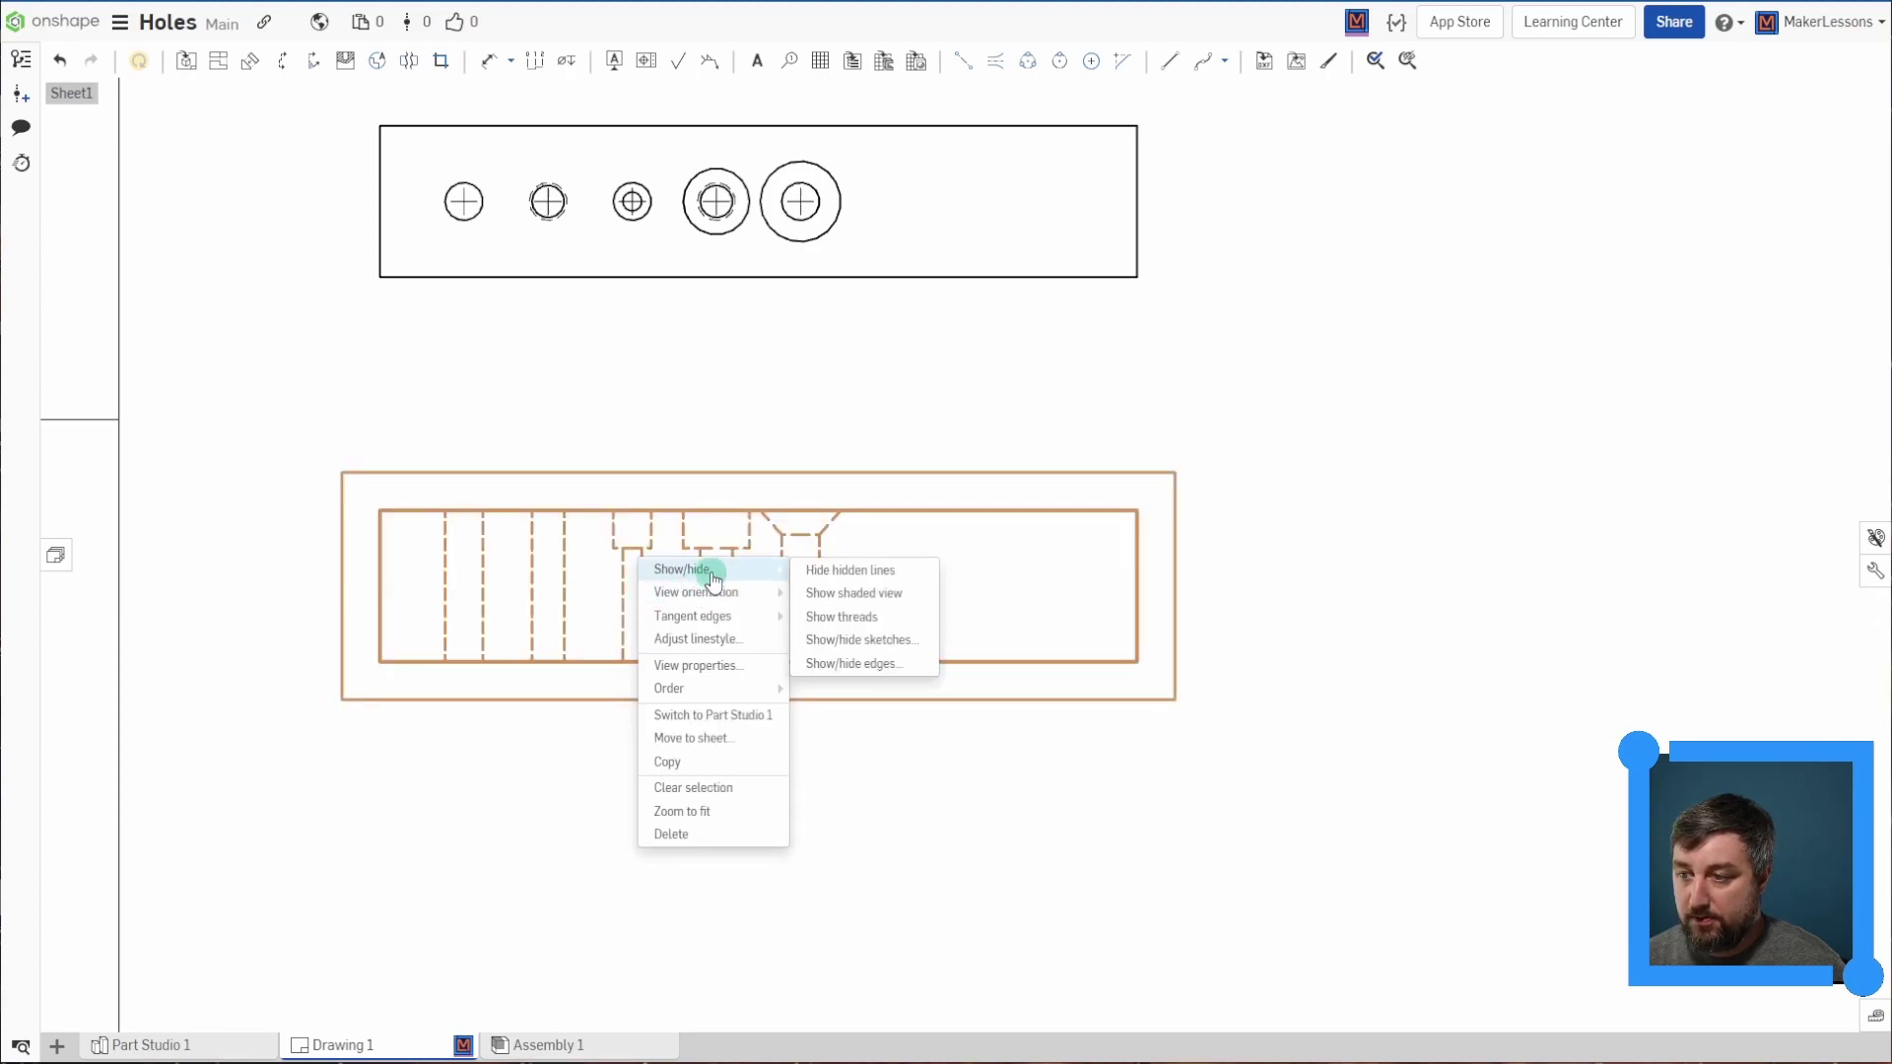
{"action": "left_click", "coordinate": [843, 617]}
{"action": "key", "text": "ctrl+z"}
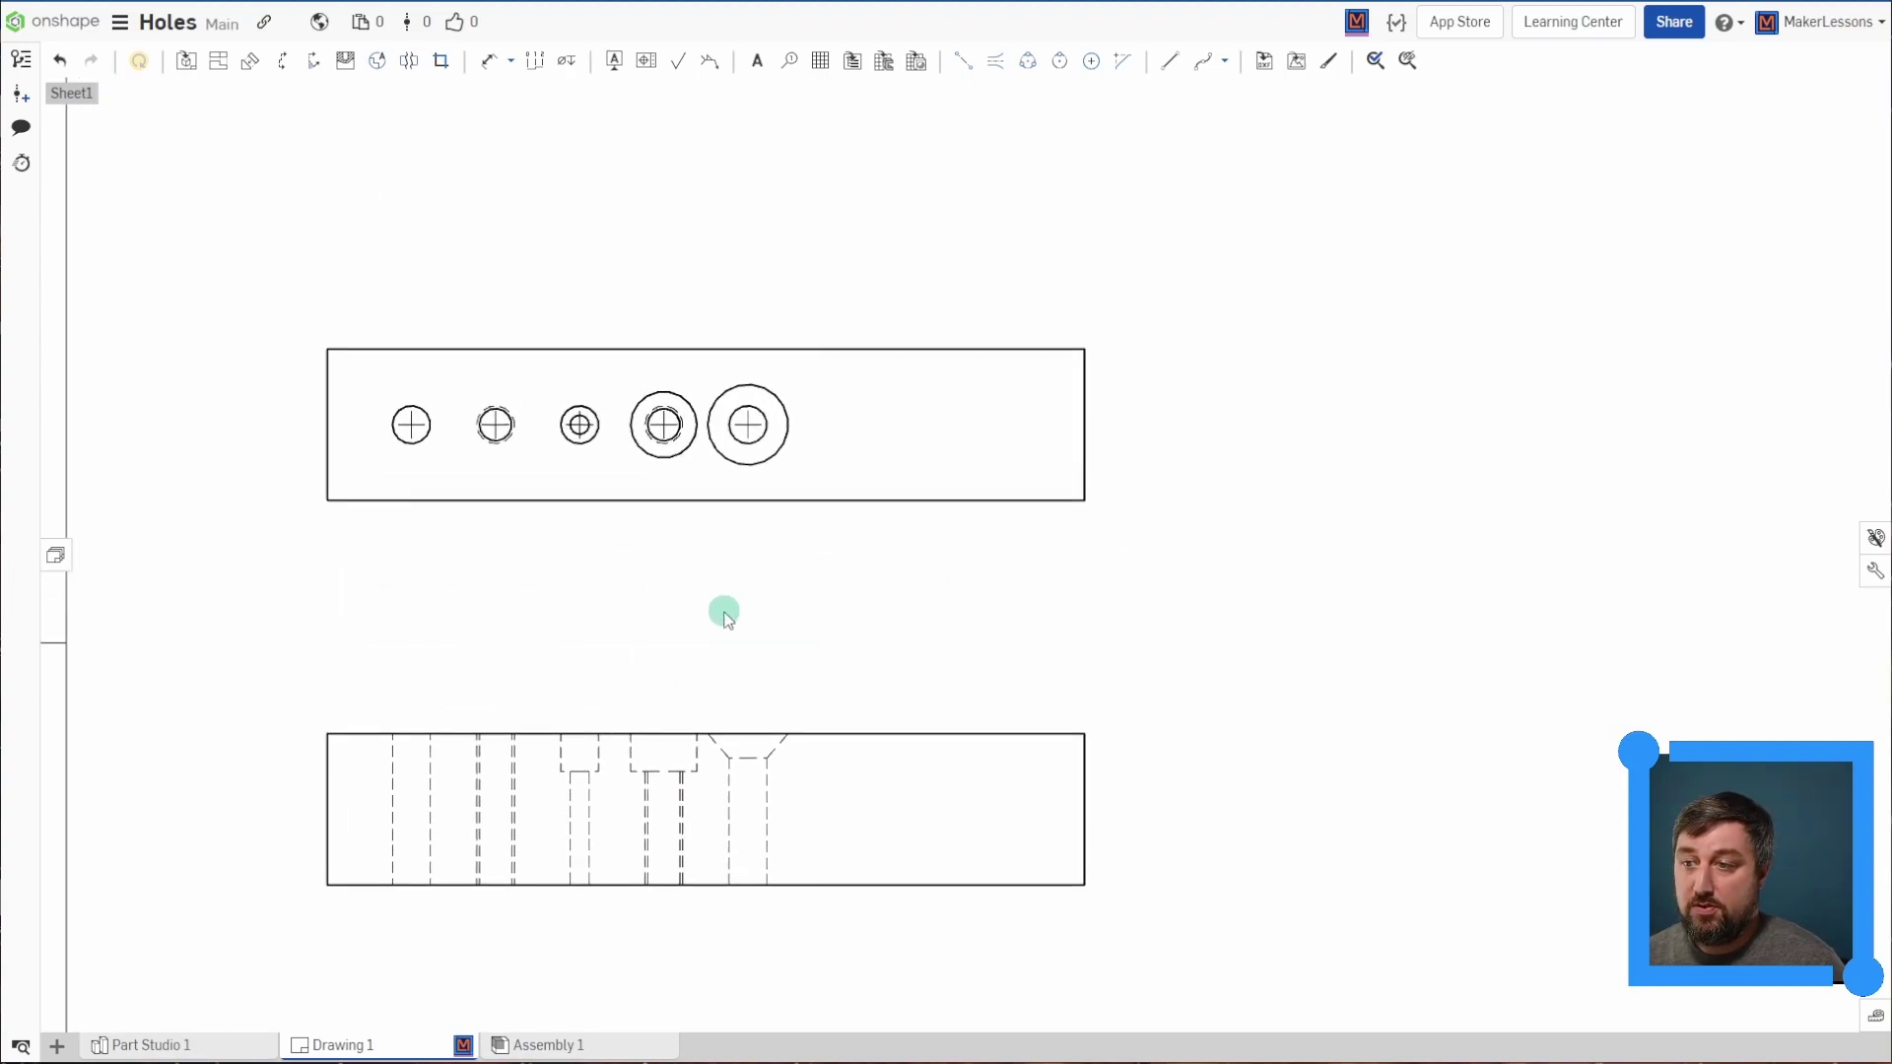
- Cut section A-A horizontally through the five hole centres and move it above the top view
{"action": "left_click", "coordinate": [282, 61]}
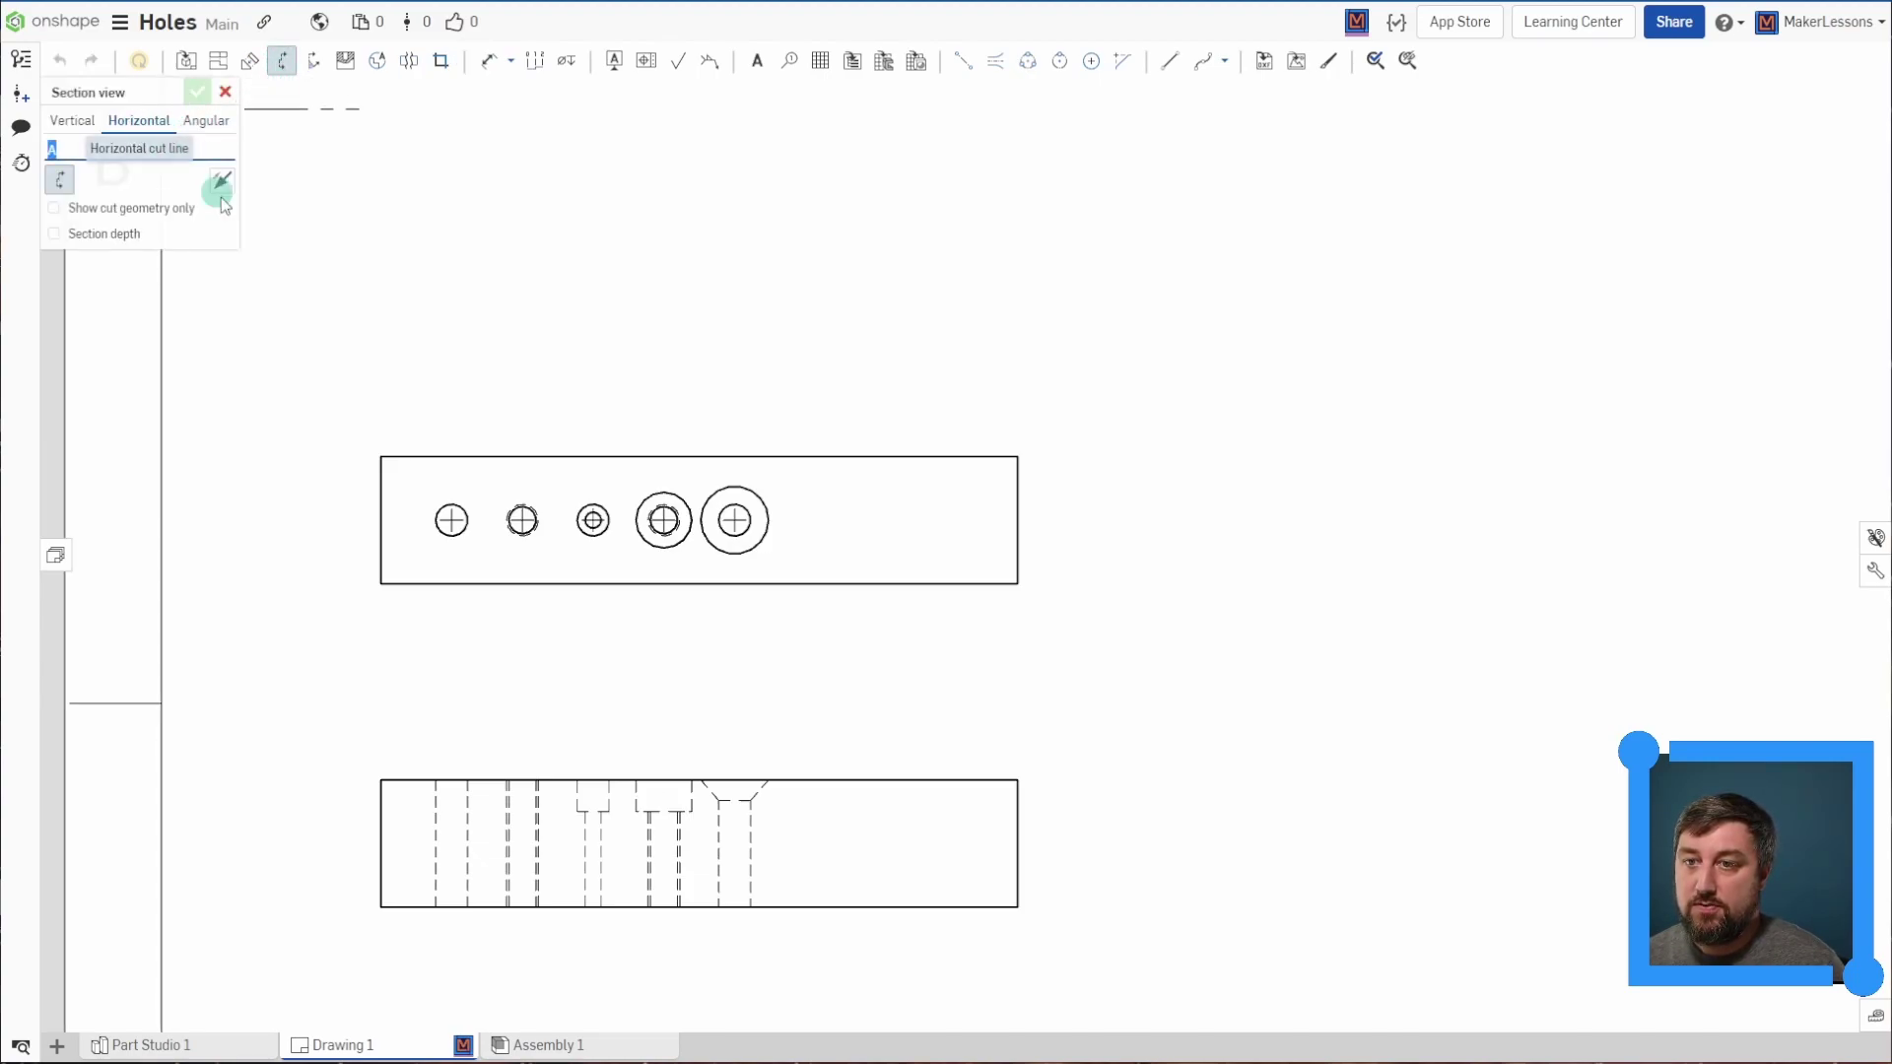
{"action": "left_click", "coordinate": [382, 521]}
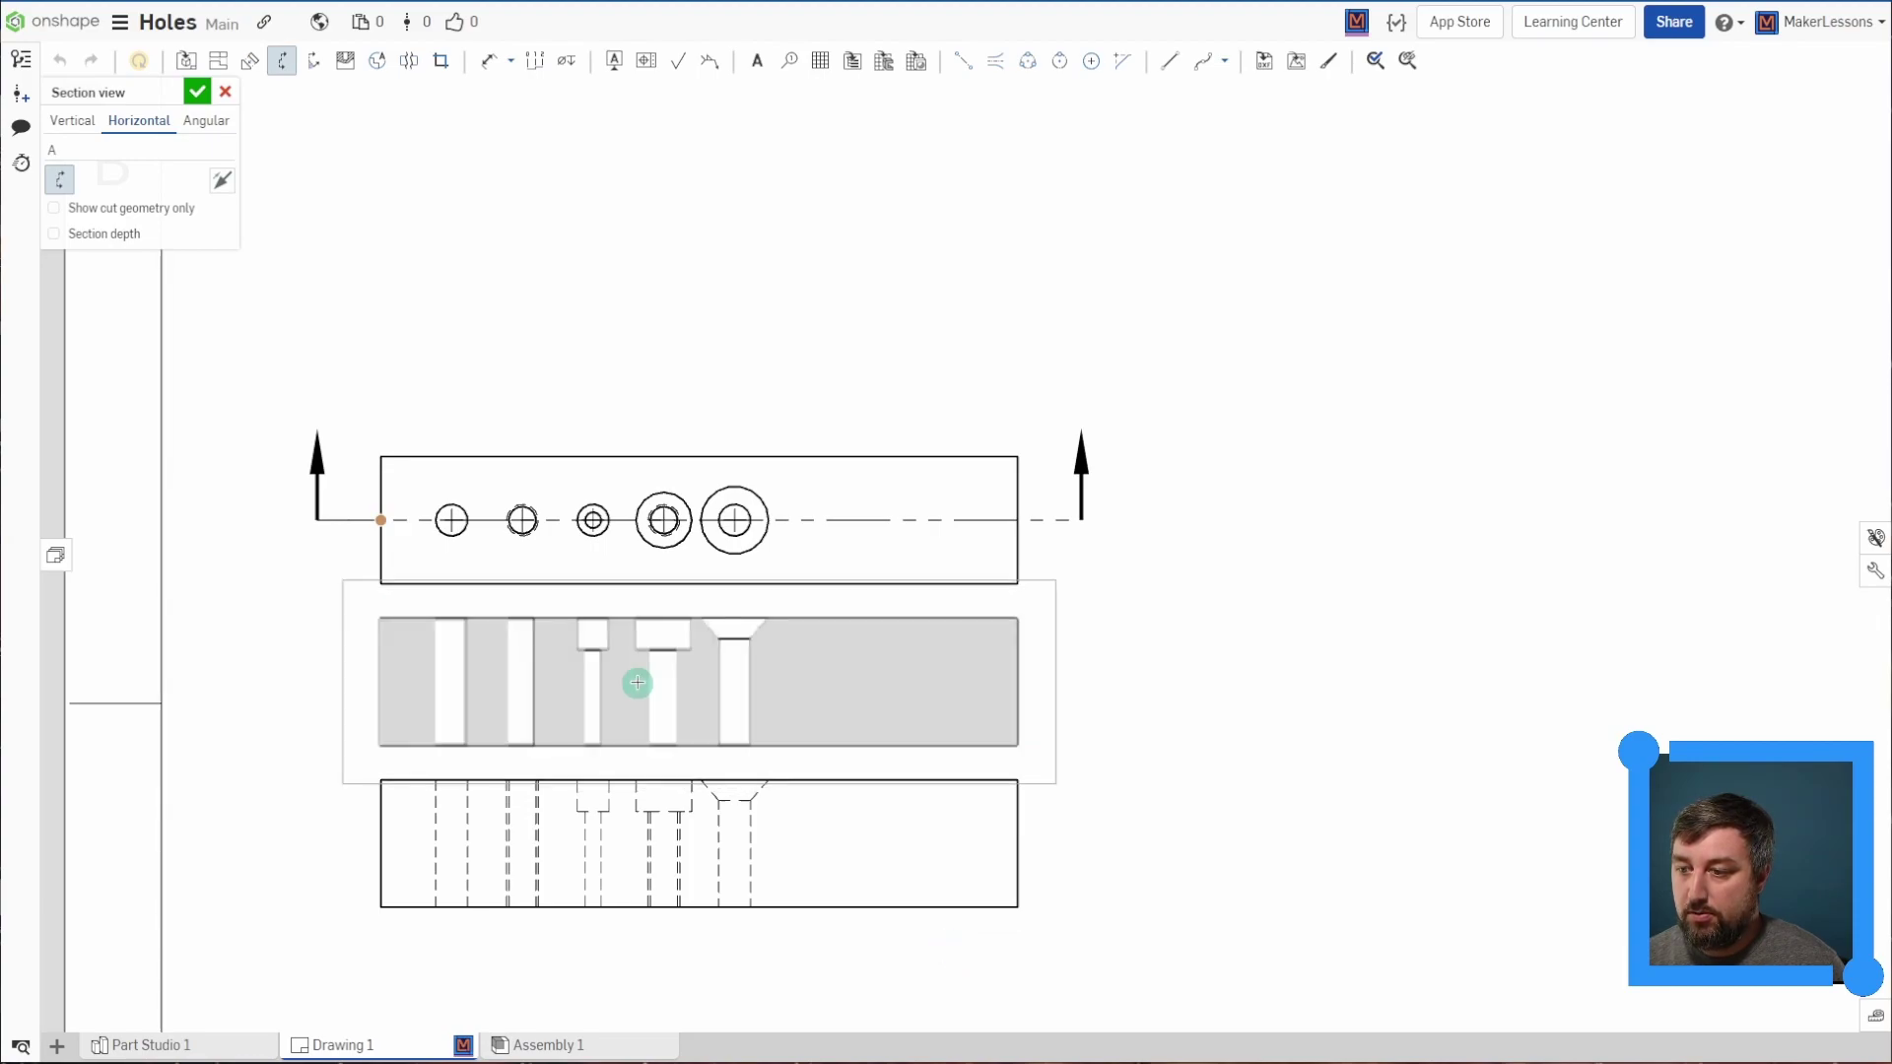
{"action": "left_click", "coordinate": [637, 687]}
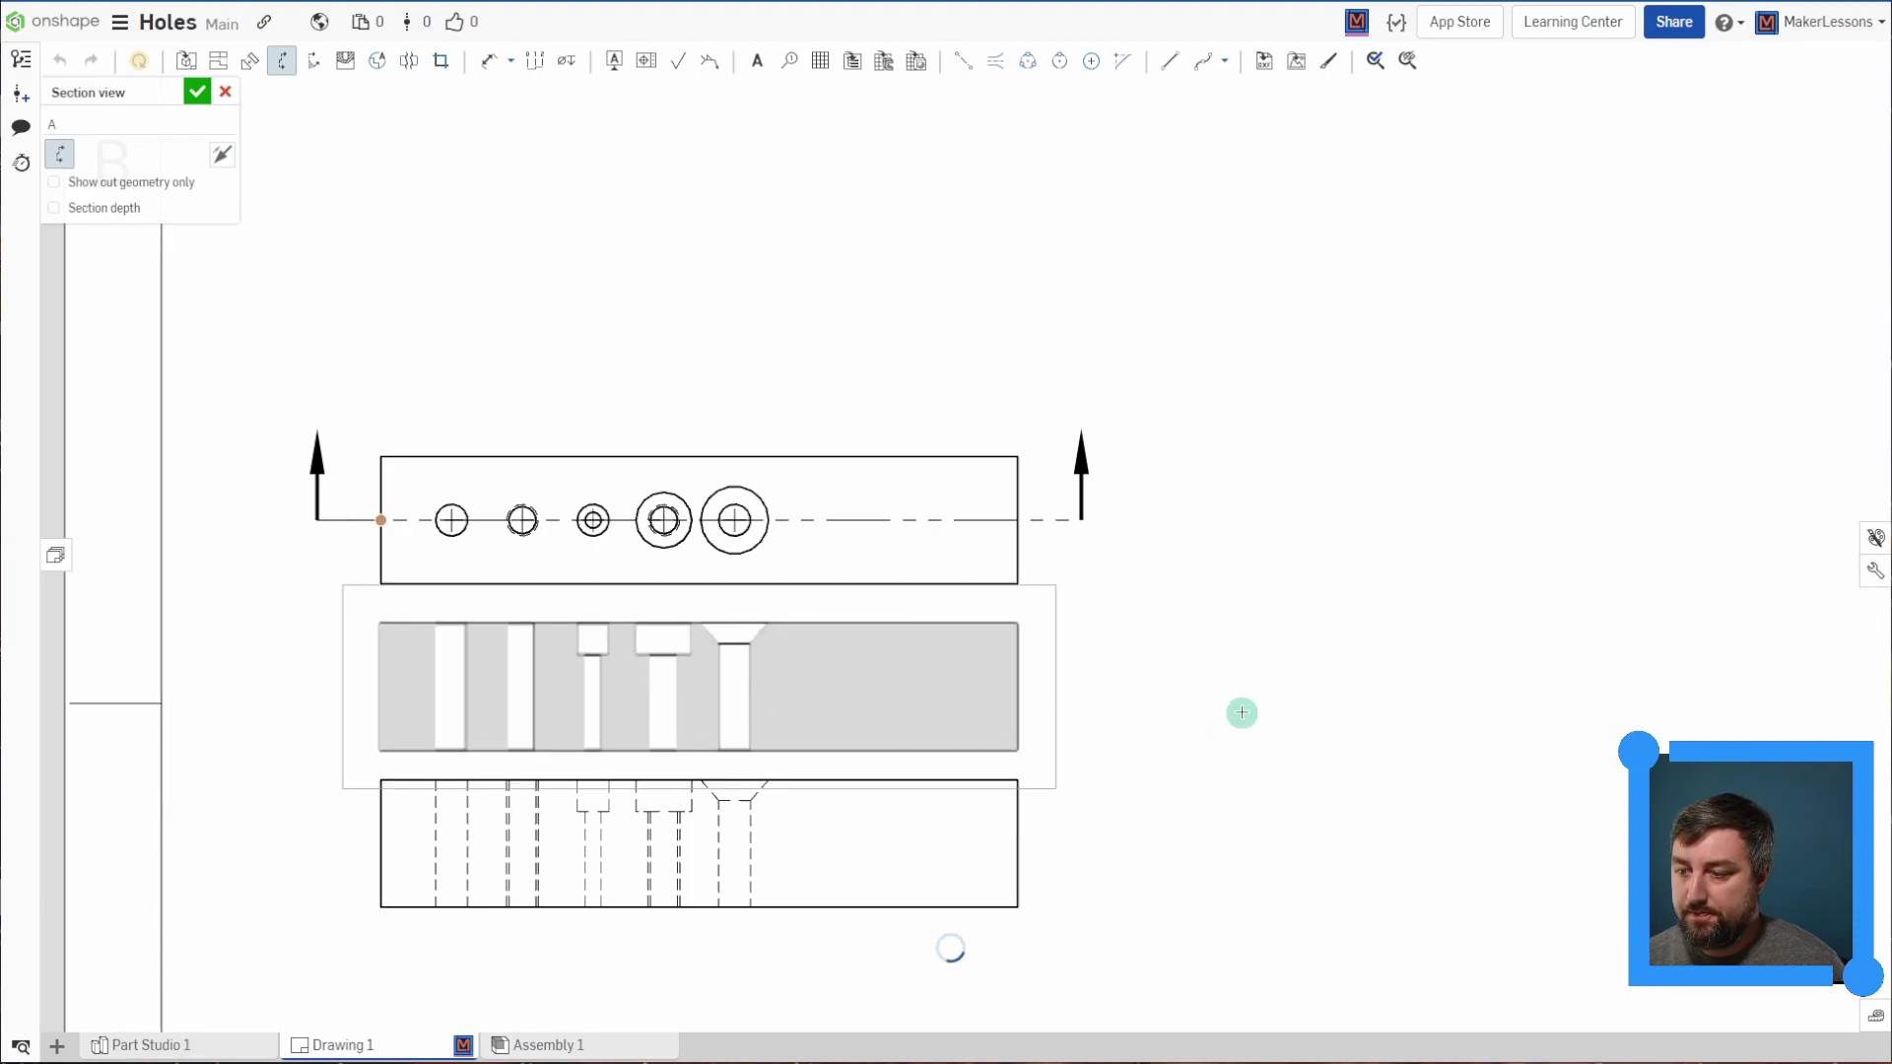
{"action": "left_click_drag", "start_coordinate": [701, 730], "coordinate": [713, 276]}
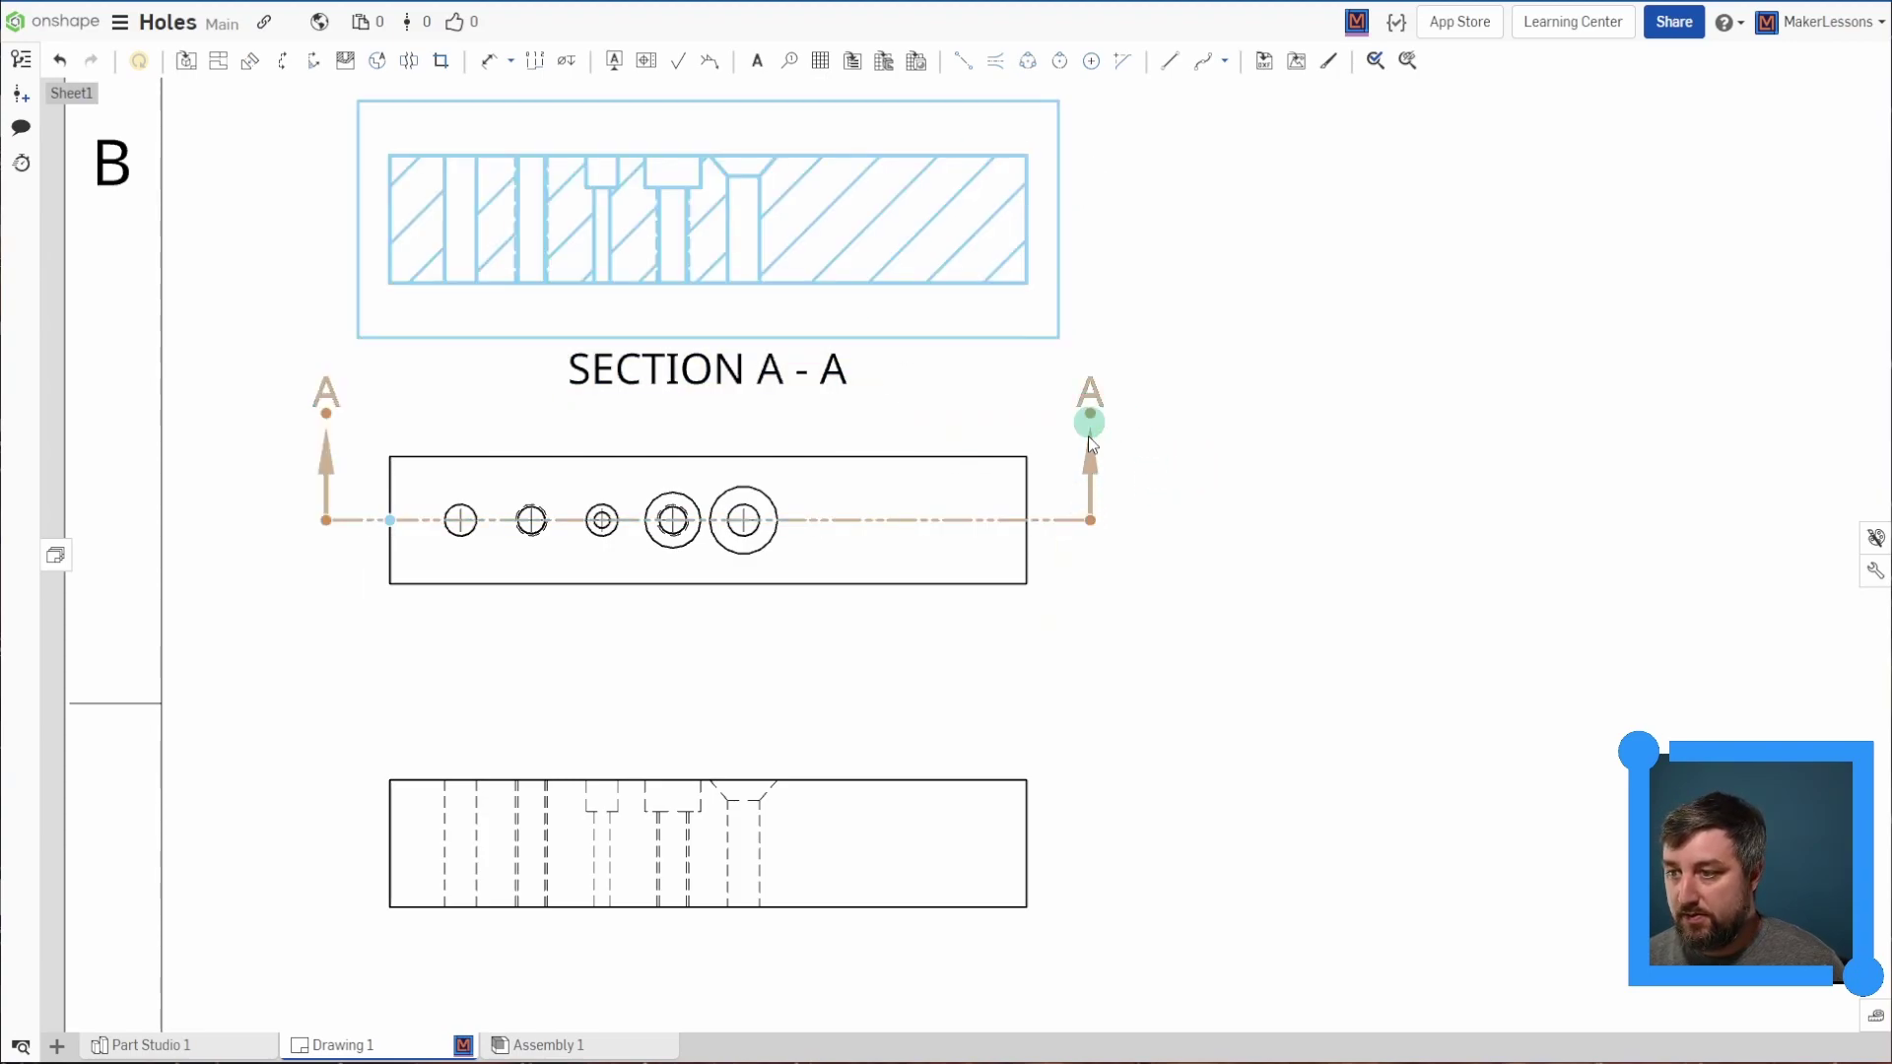
{"action": "scroll", "coordinate": [1369, 613], "scroll_direction": "down", "scroll_amount": 3}
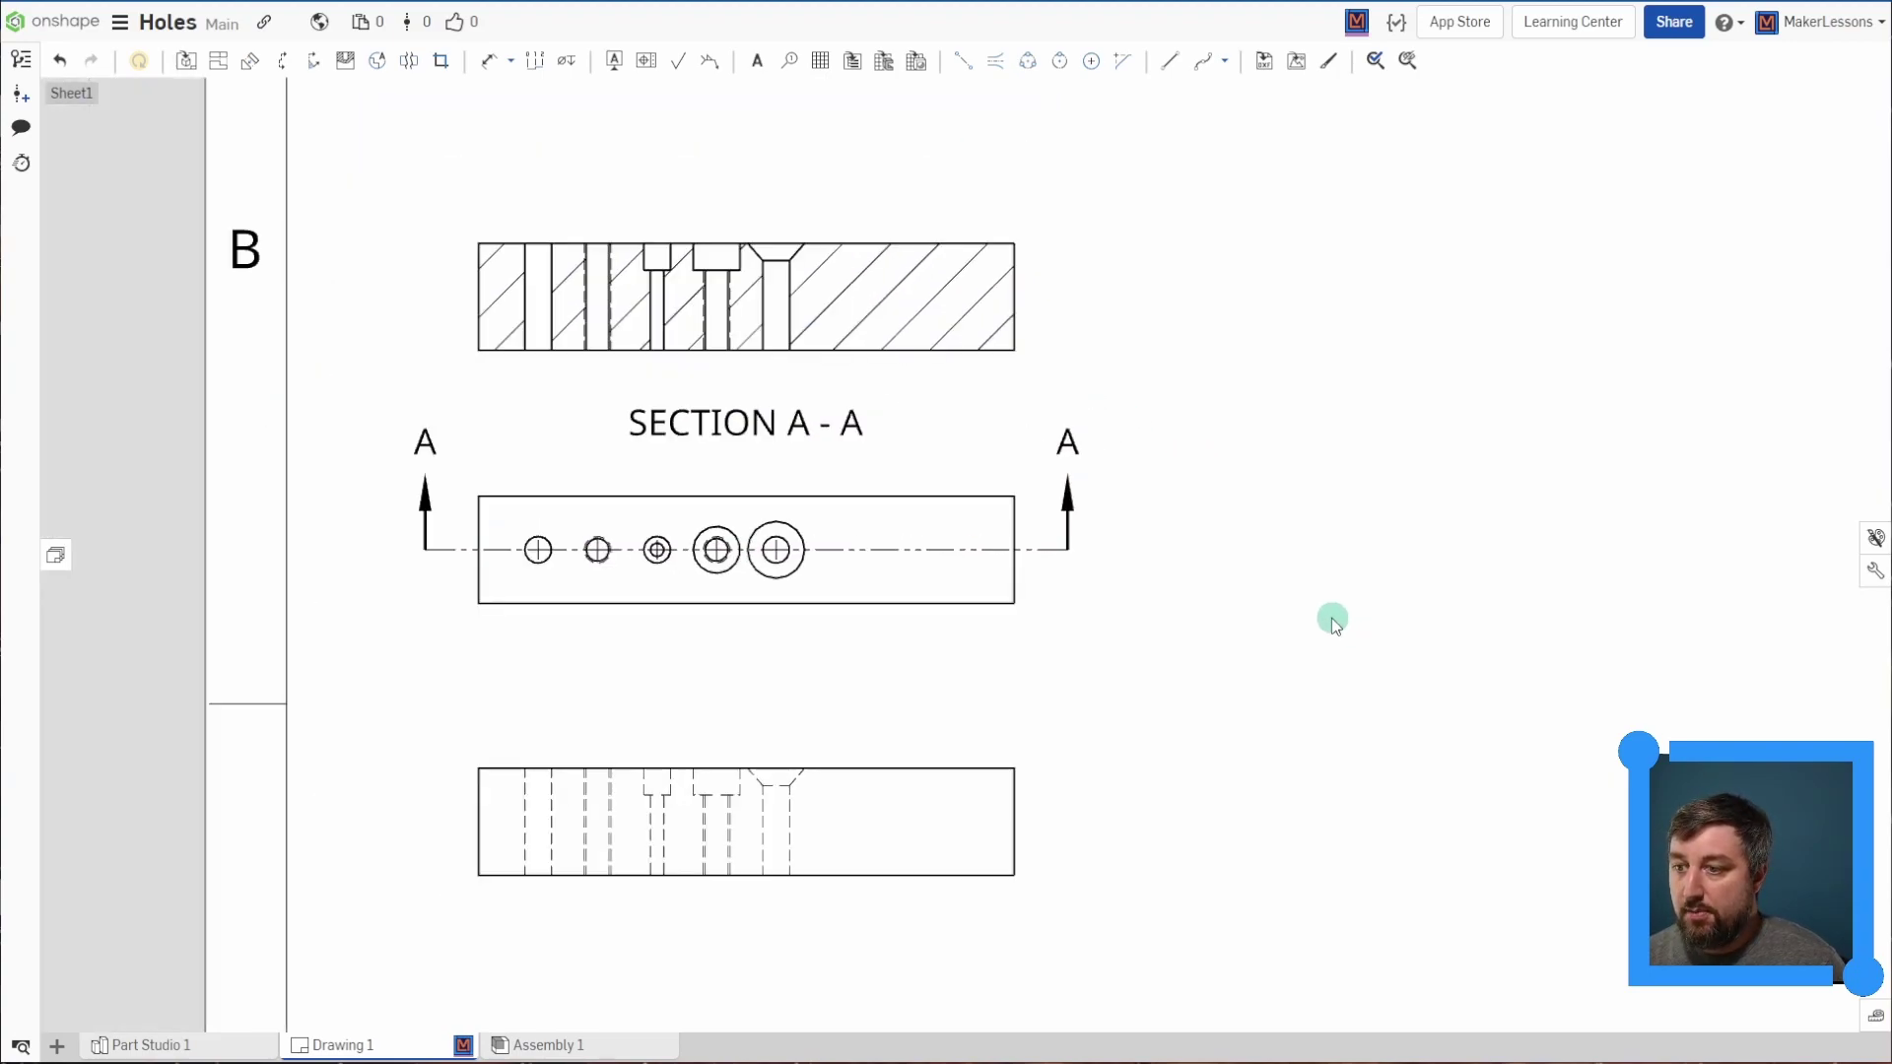
{"action": "middle_click_drag", "start_coordinate": [1397, 624], "coordinate": [1264, 623]}
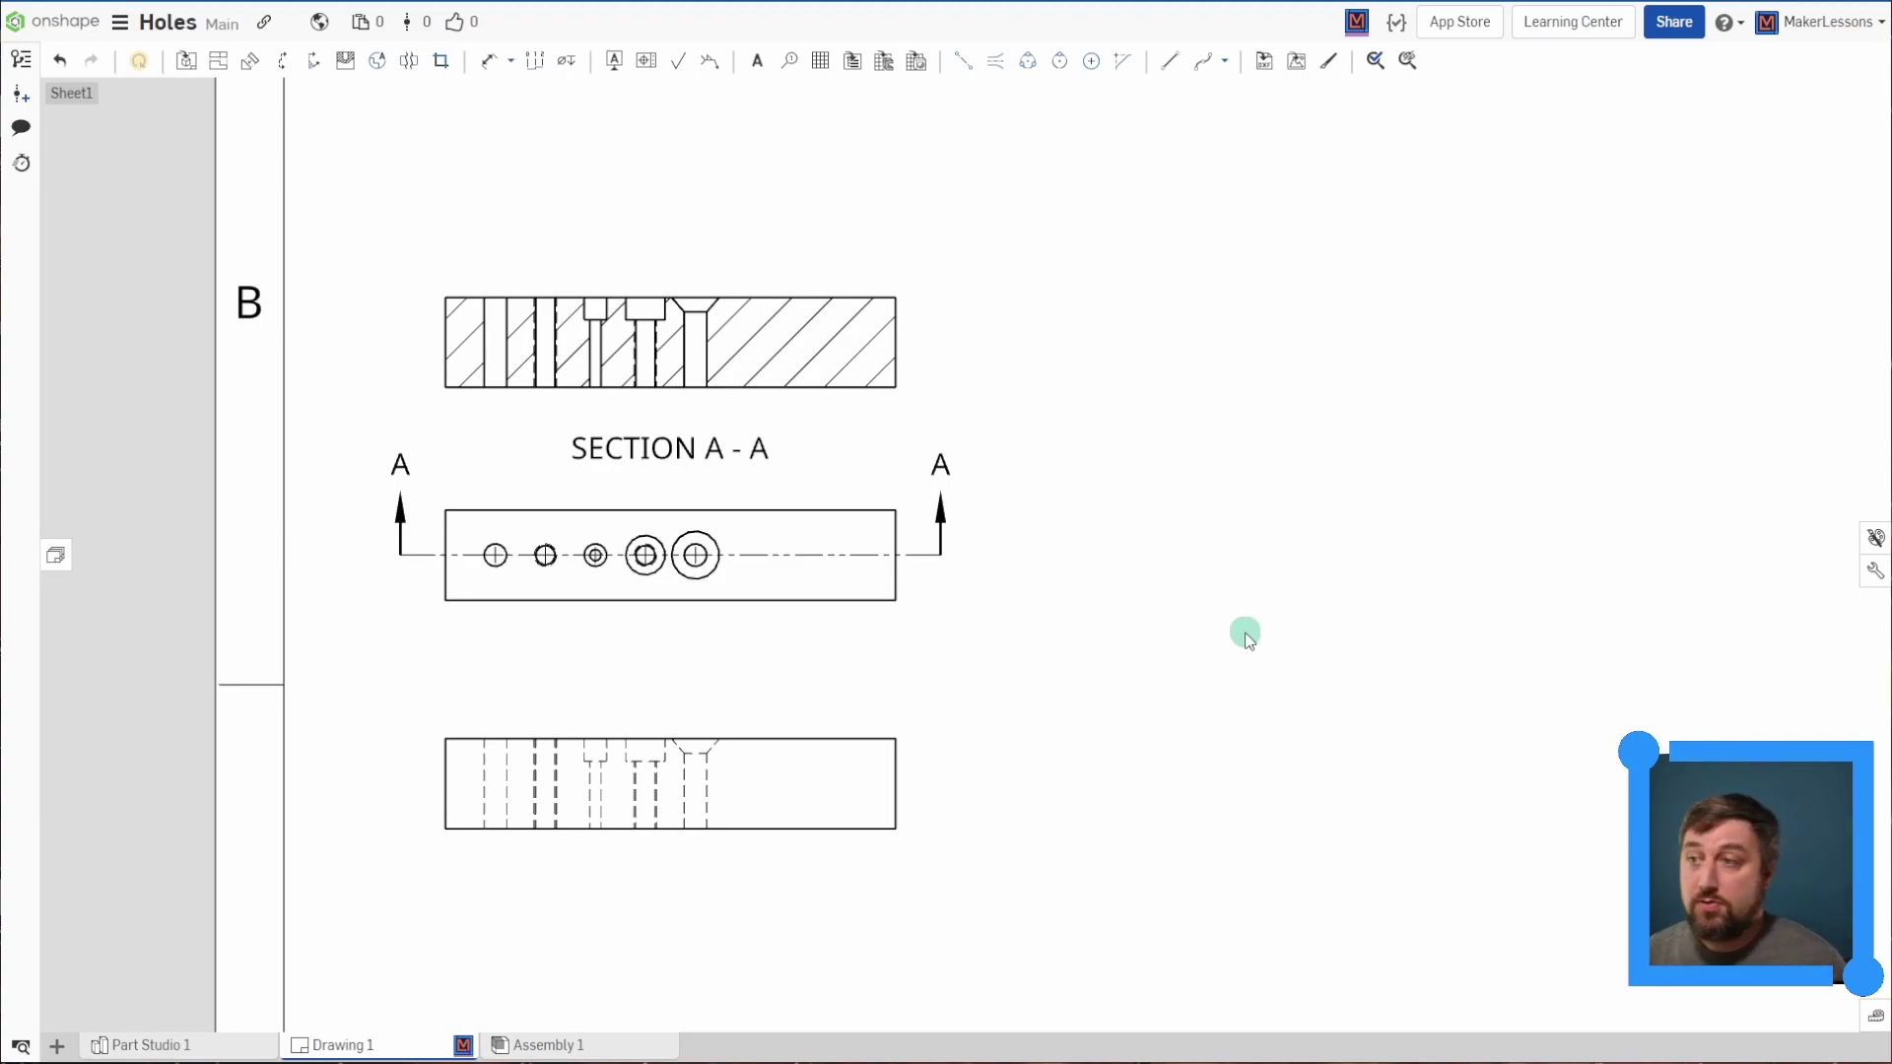
- Create a hole table from the top view's holes with Show location data unchecked
{"action": "left_click", "coordinate": [916, 62]}
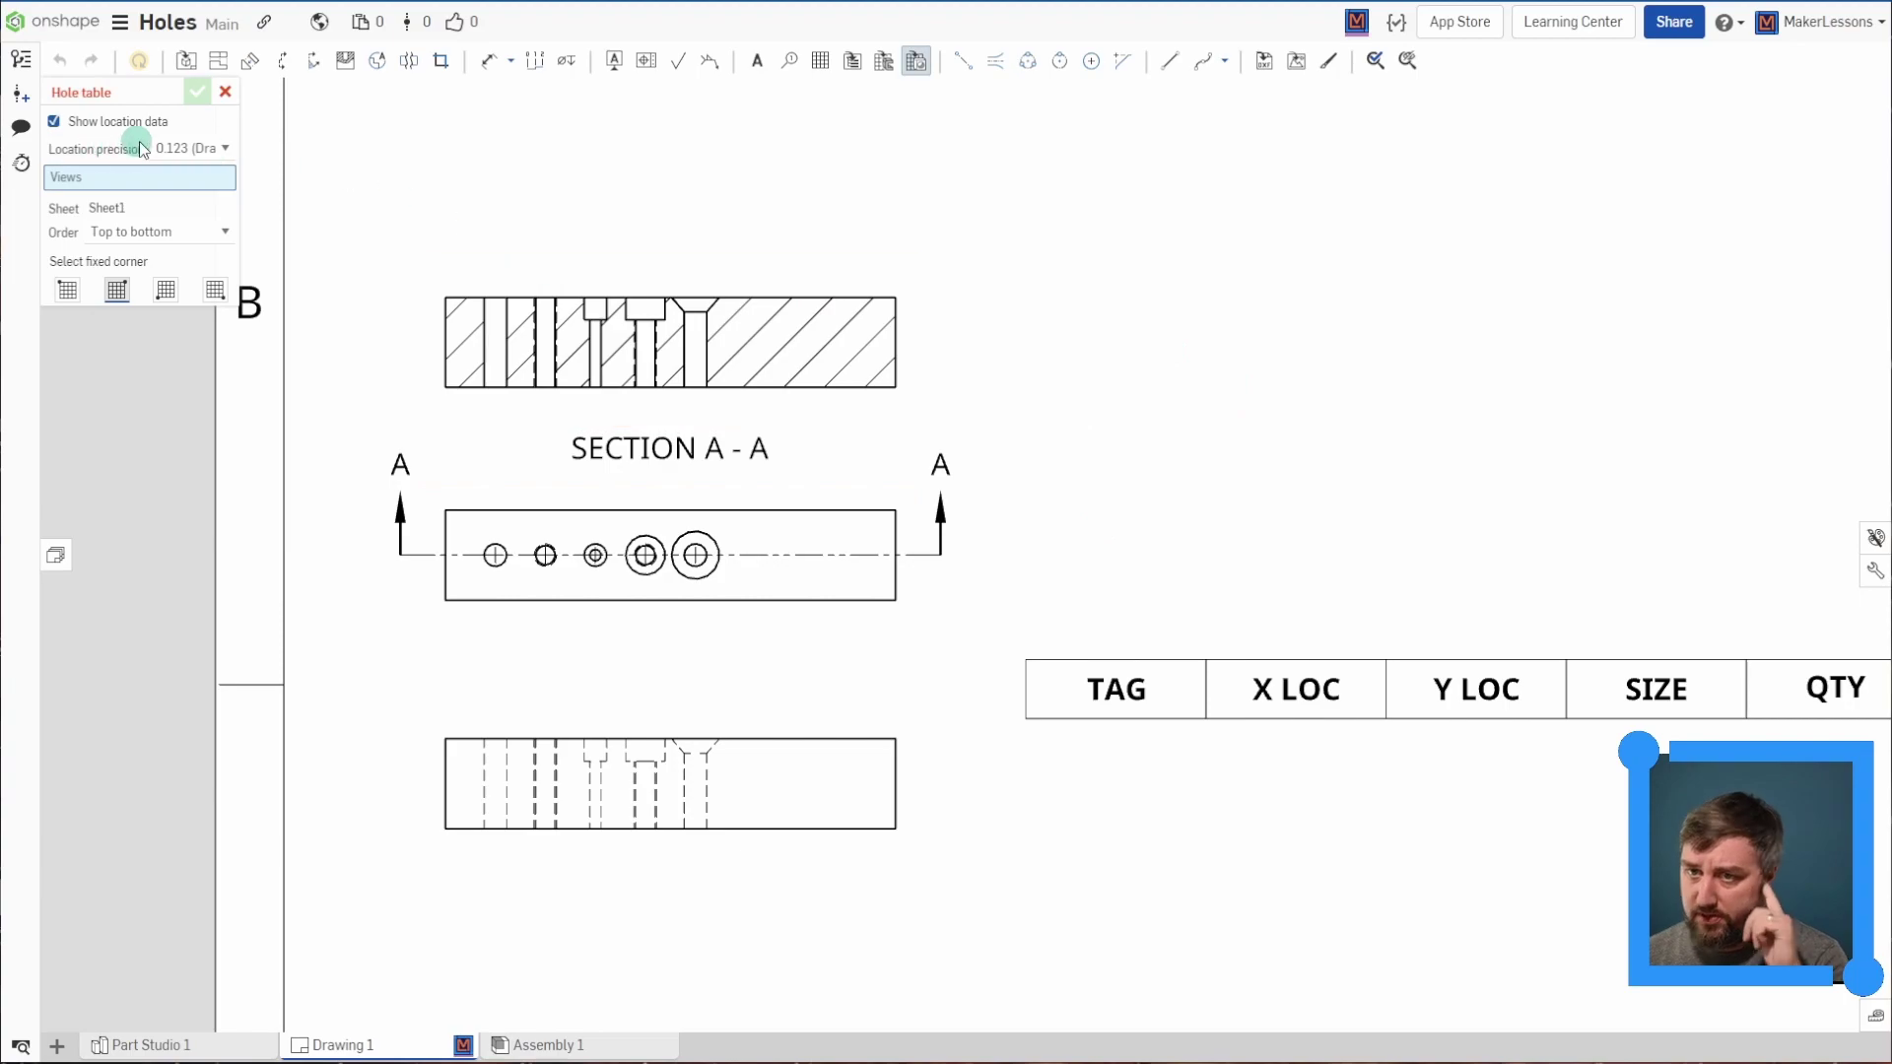
{"action": "left_click", "coordinate": [54, 122]}
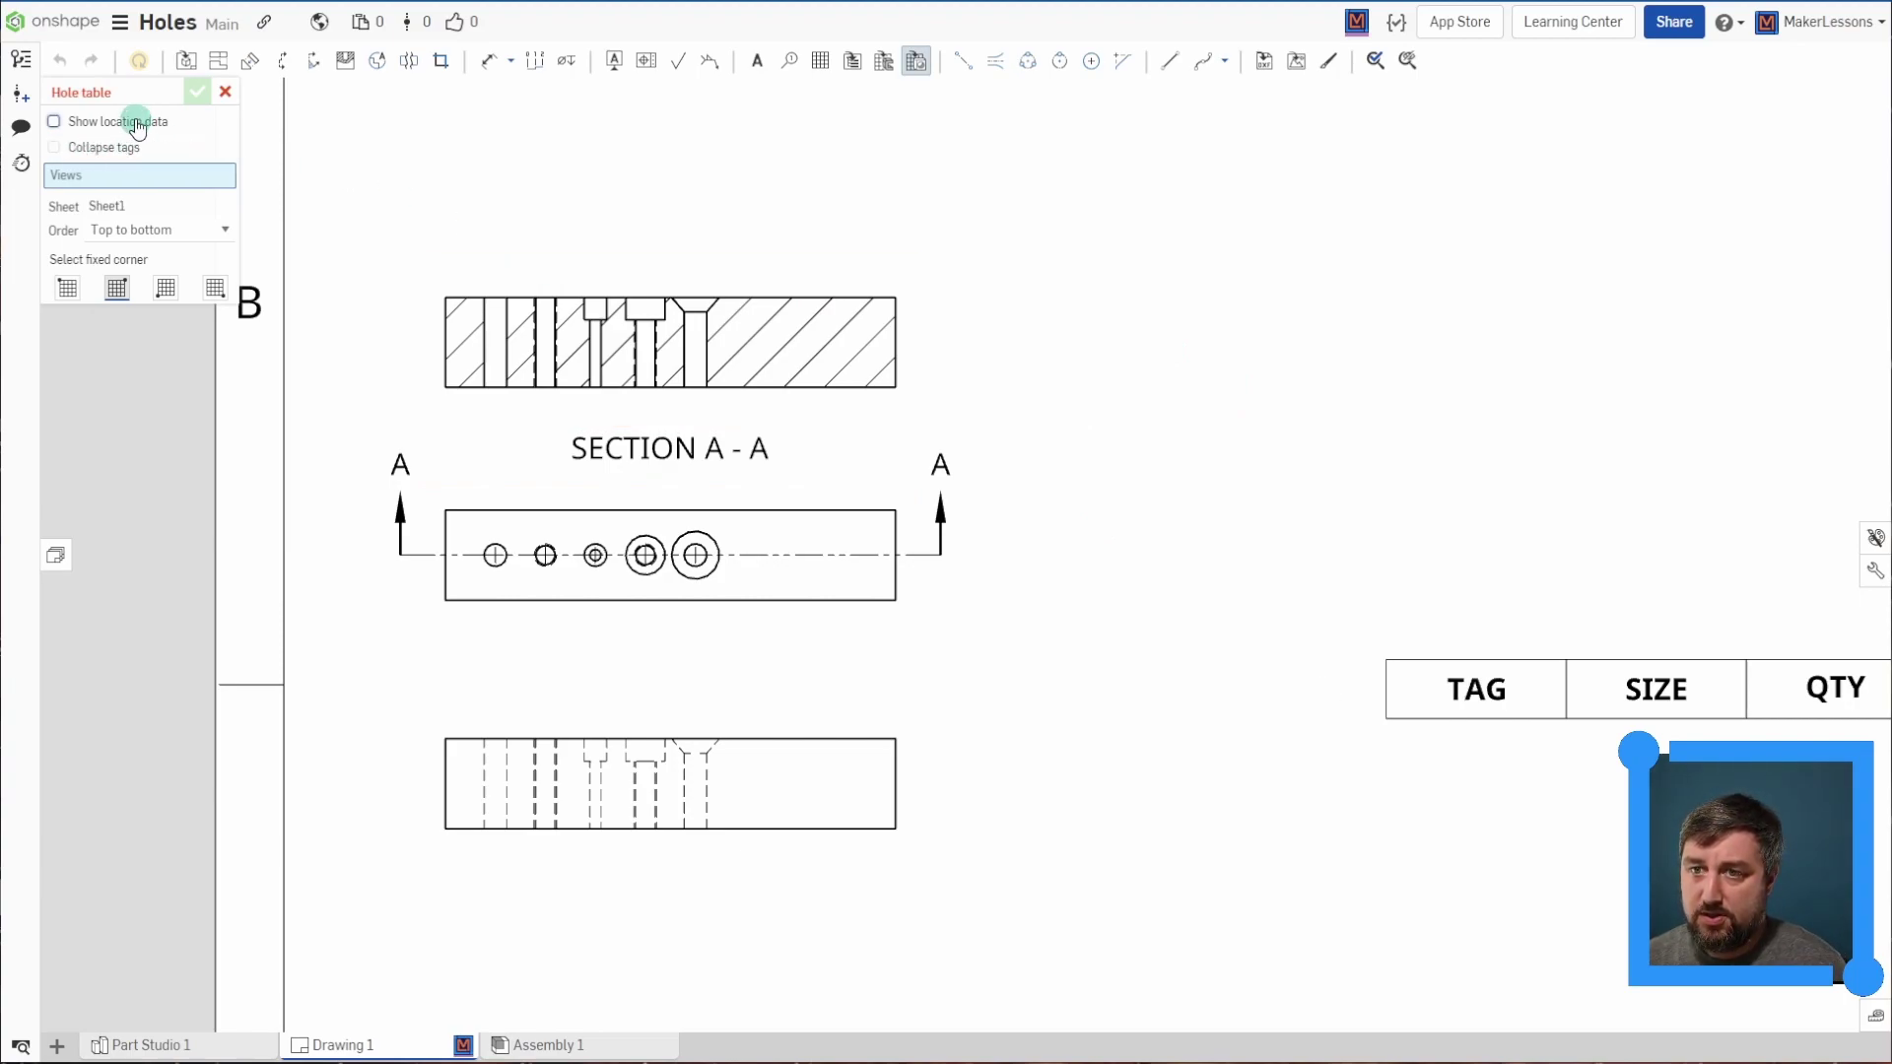
{"action": "left_click", "coordinate": [790, 573]}
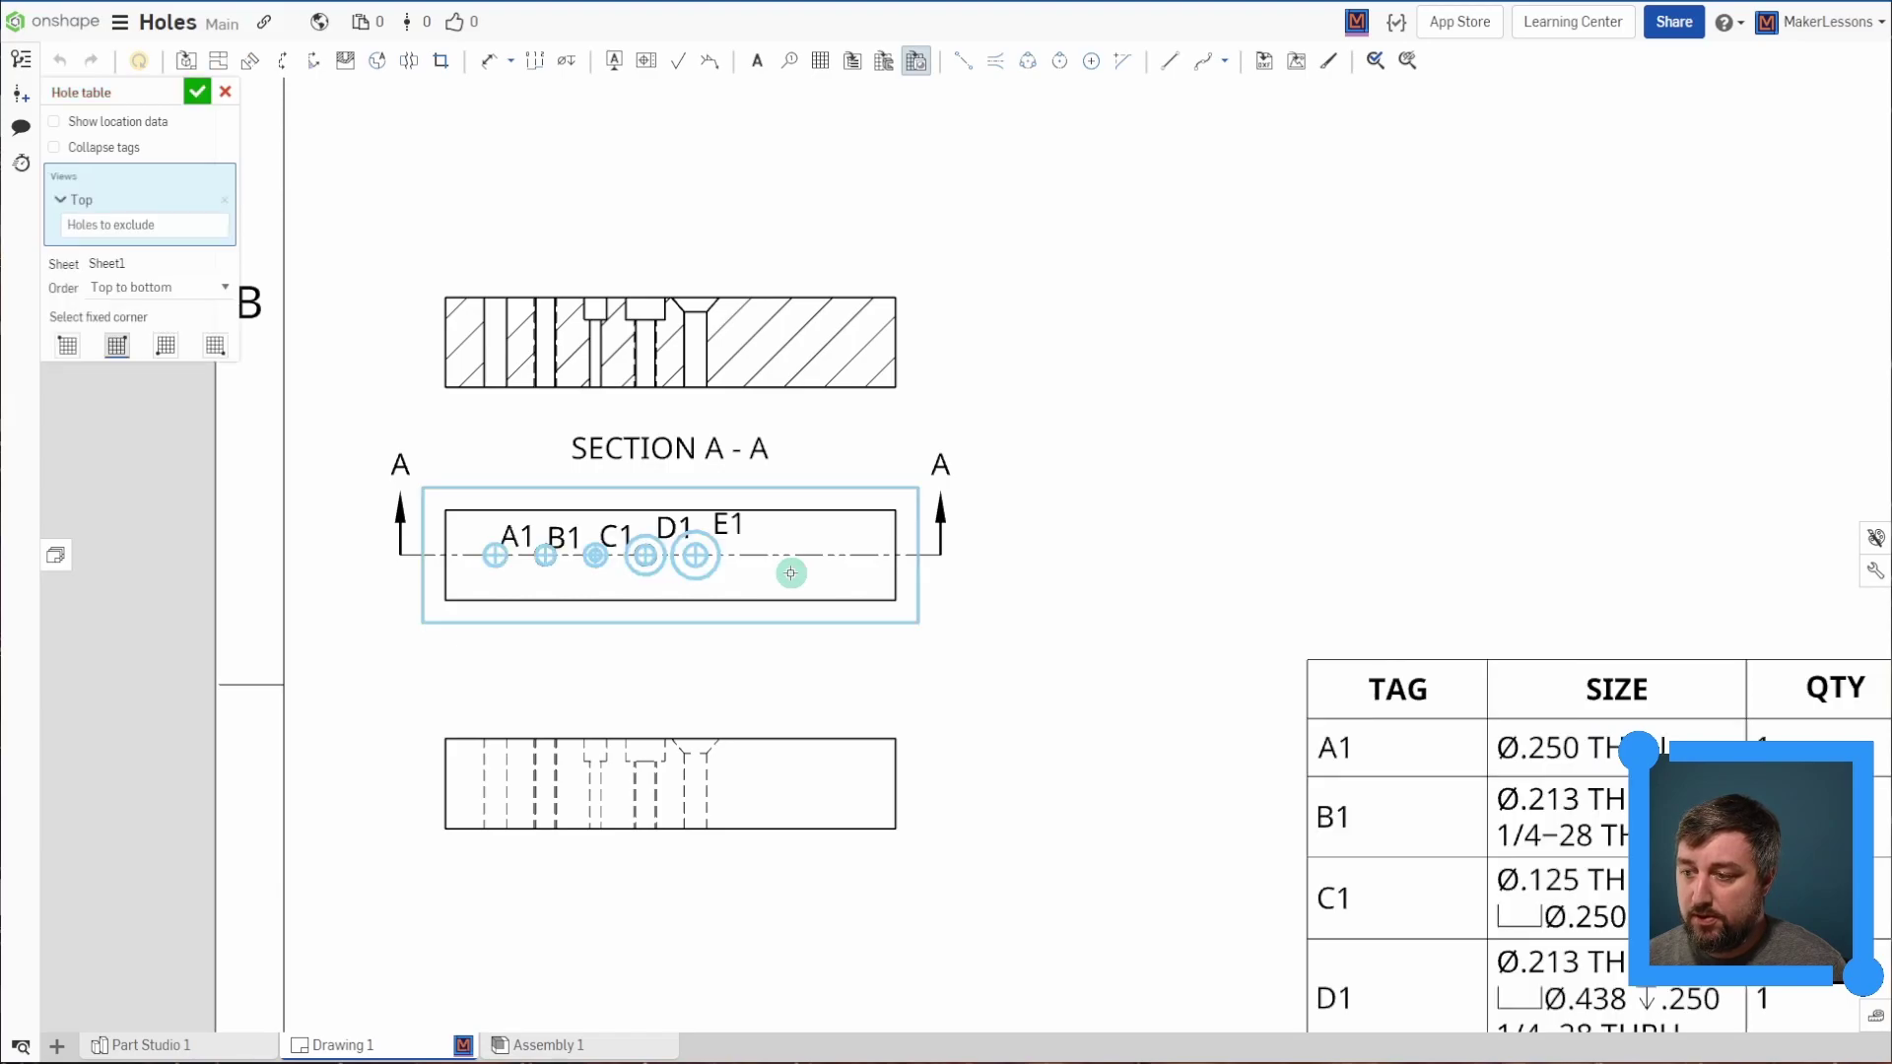
{"action": "left_click", "coordinate": [198, 93]}
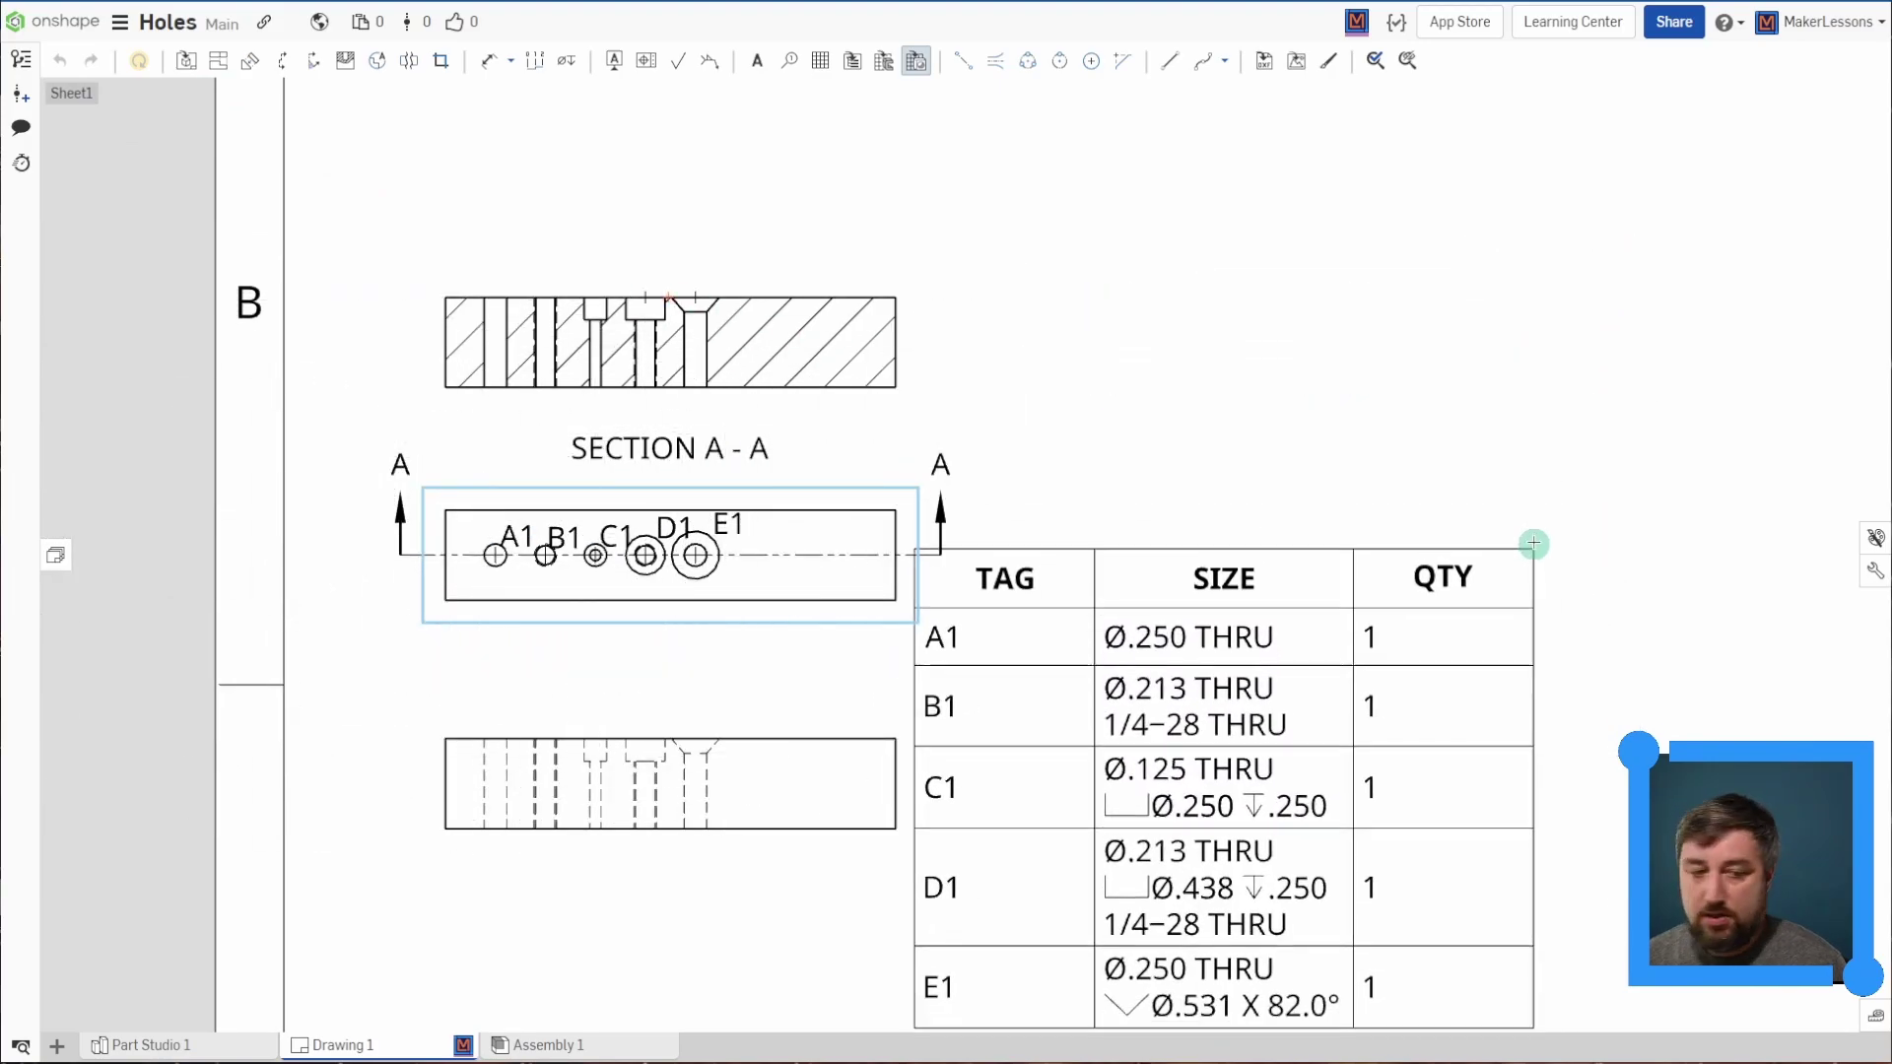
- Drop the hole table at the sheet's upper right and nudge the E1 tag leftward
{"action": "left_click", "coordinate": [1644, 260]}
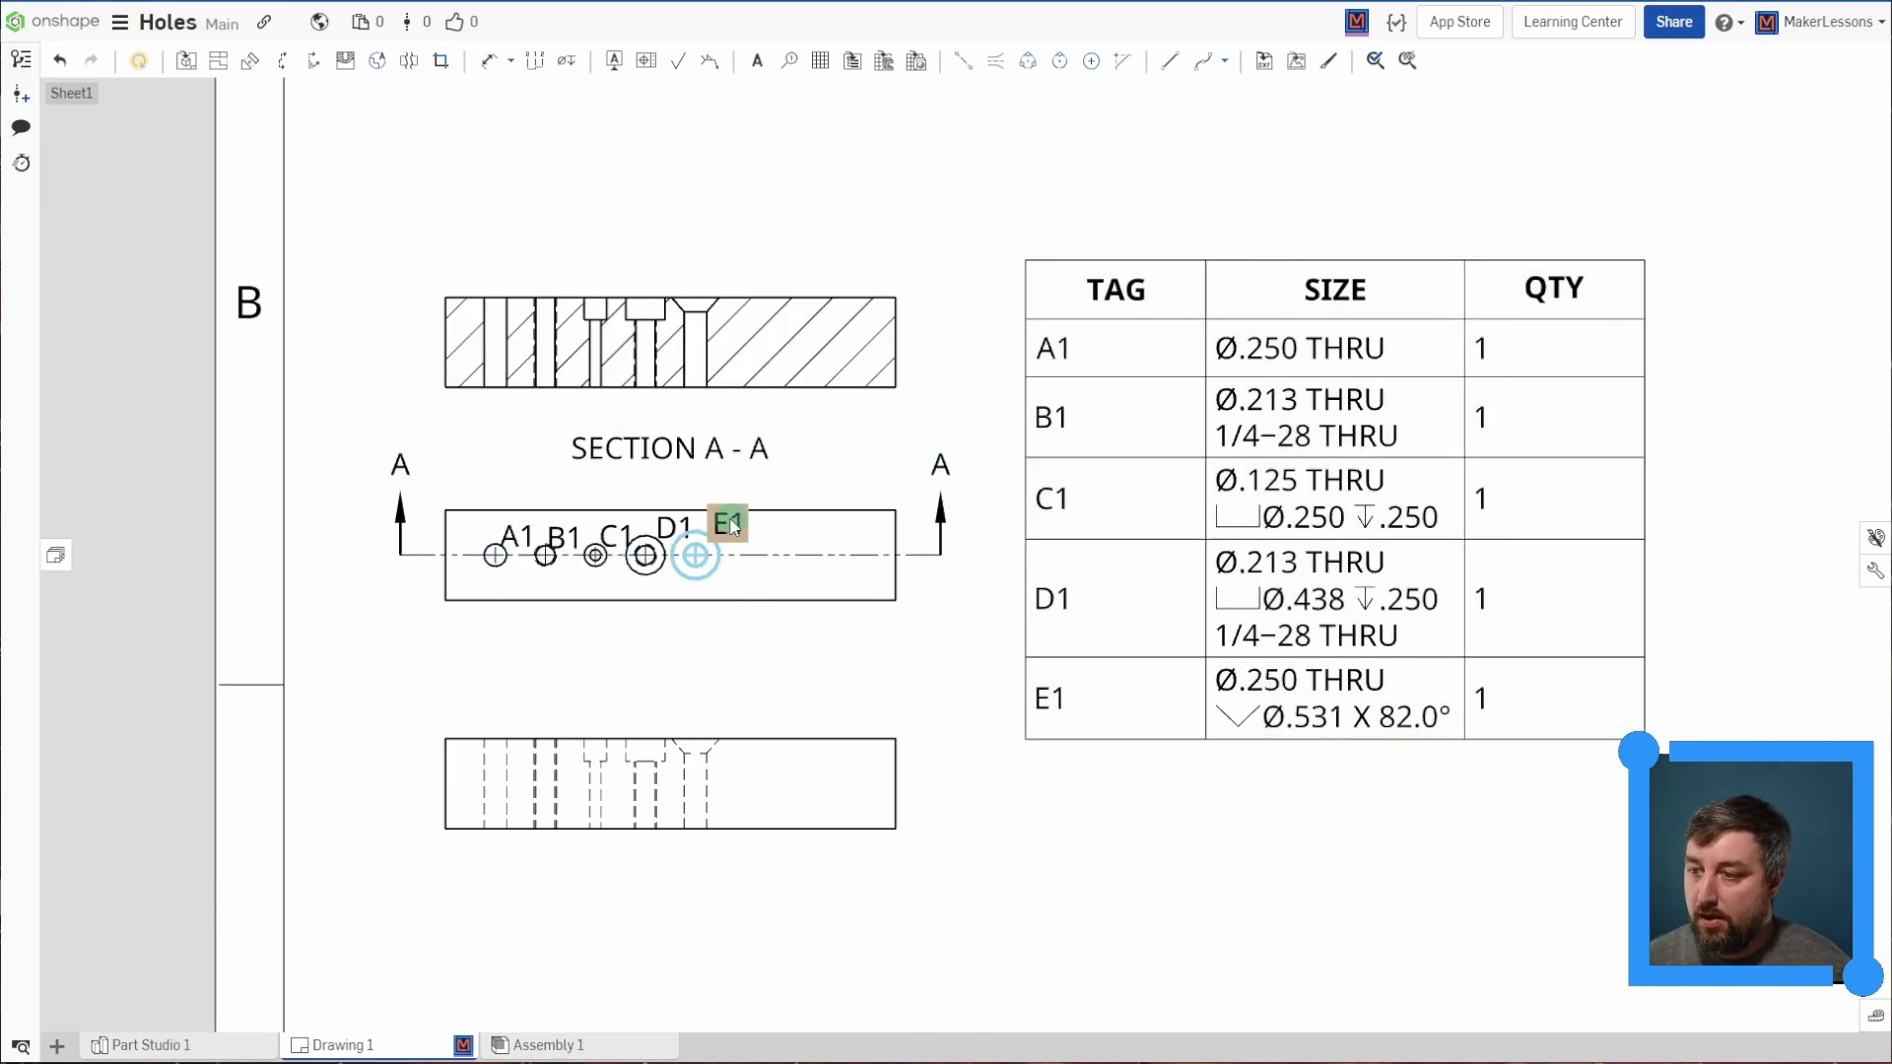
{"action": "left_click_drag", "start_coordinate": [726, 520], "coordinate": [678, 520]}
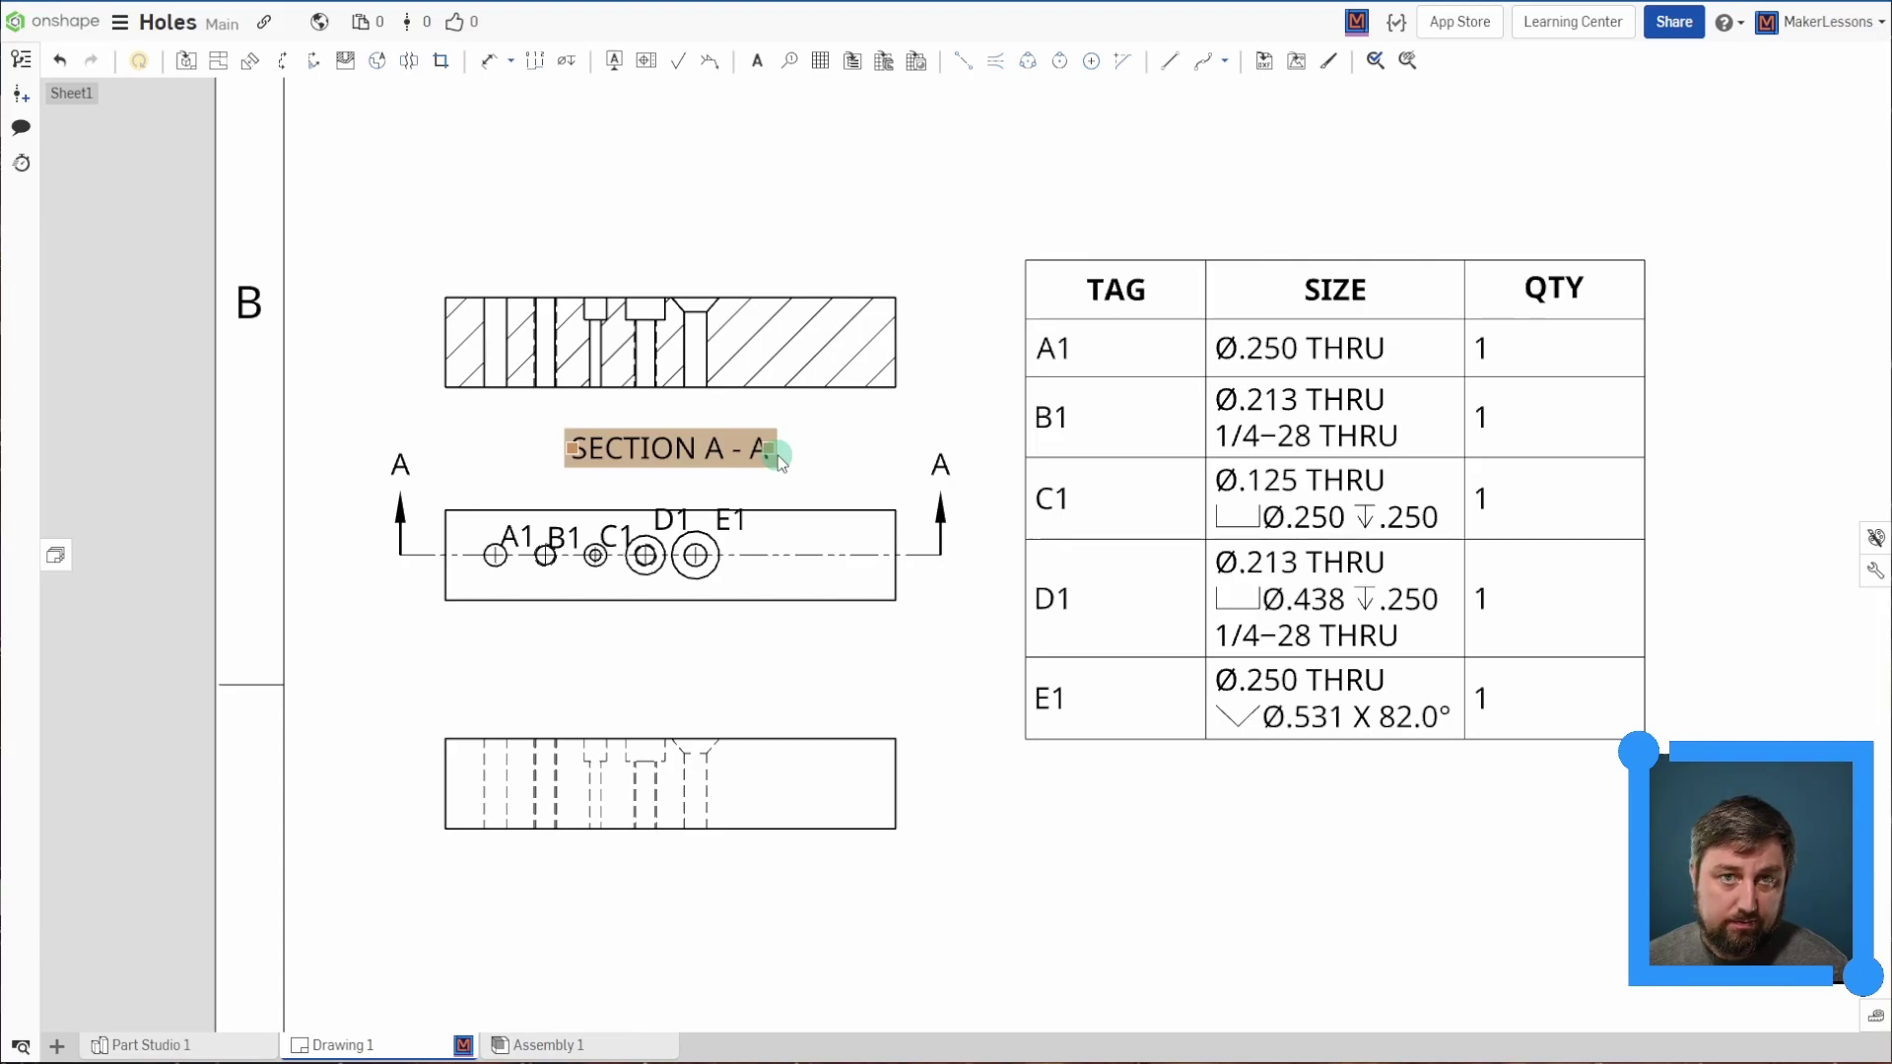